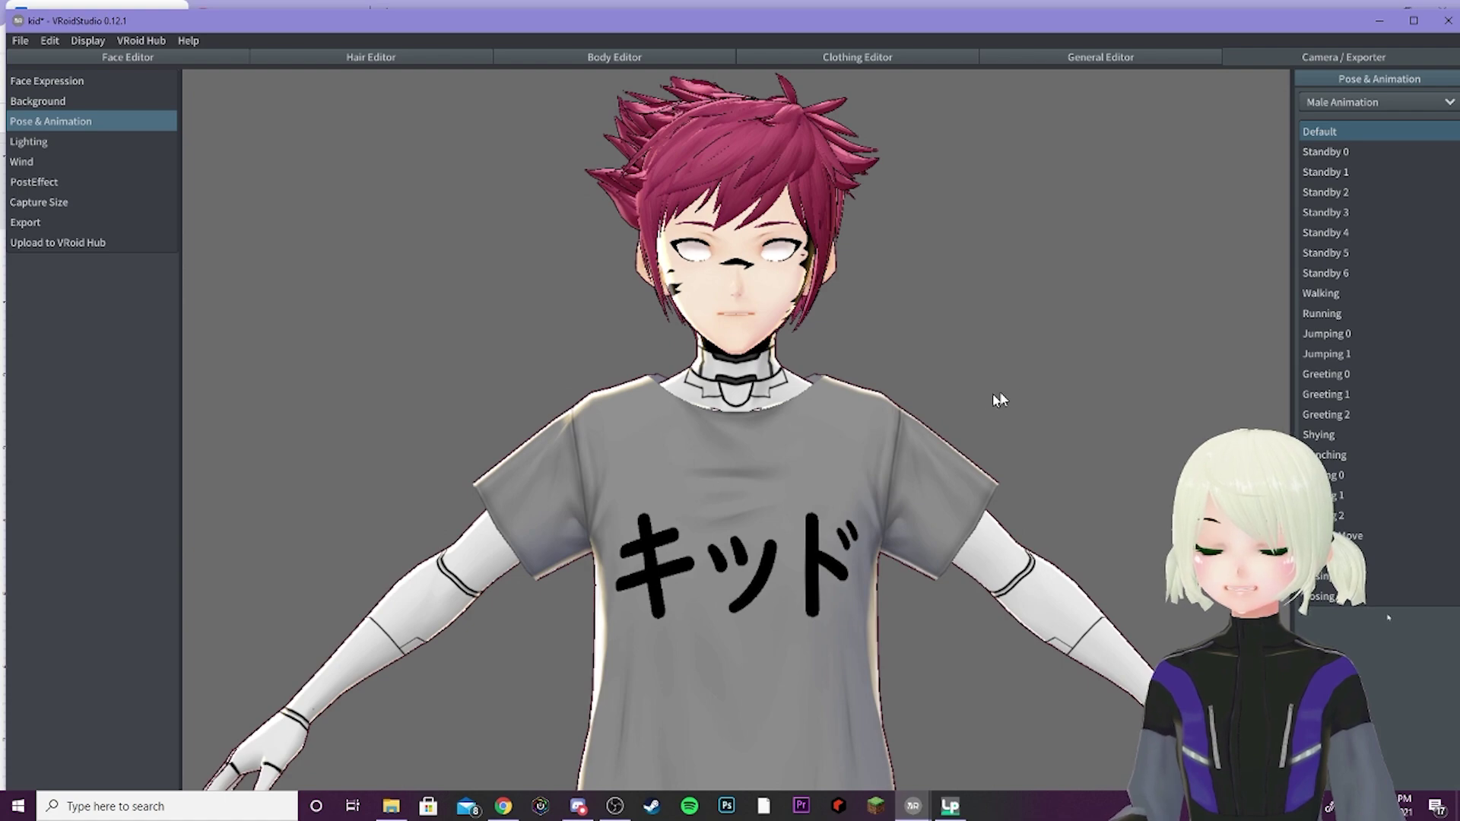
- Preview the character in a fist-raised pose from the male animations and examine how the shirt covers the body
{"action": "left_click", "coordinate": [1361, 474]}
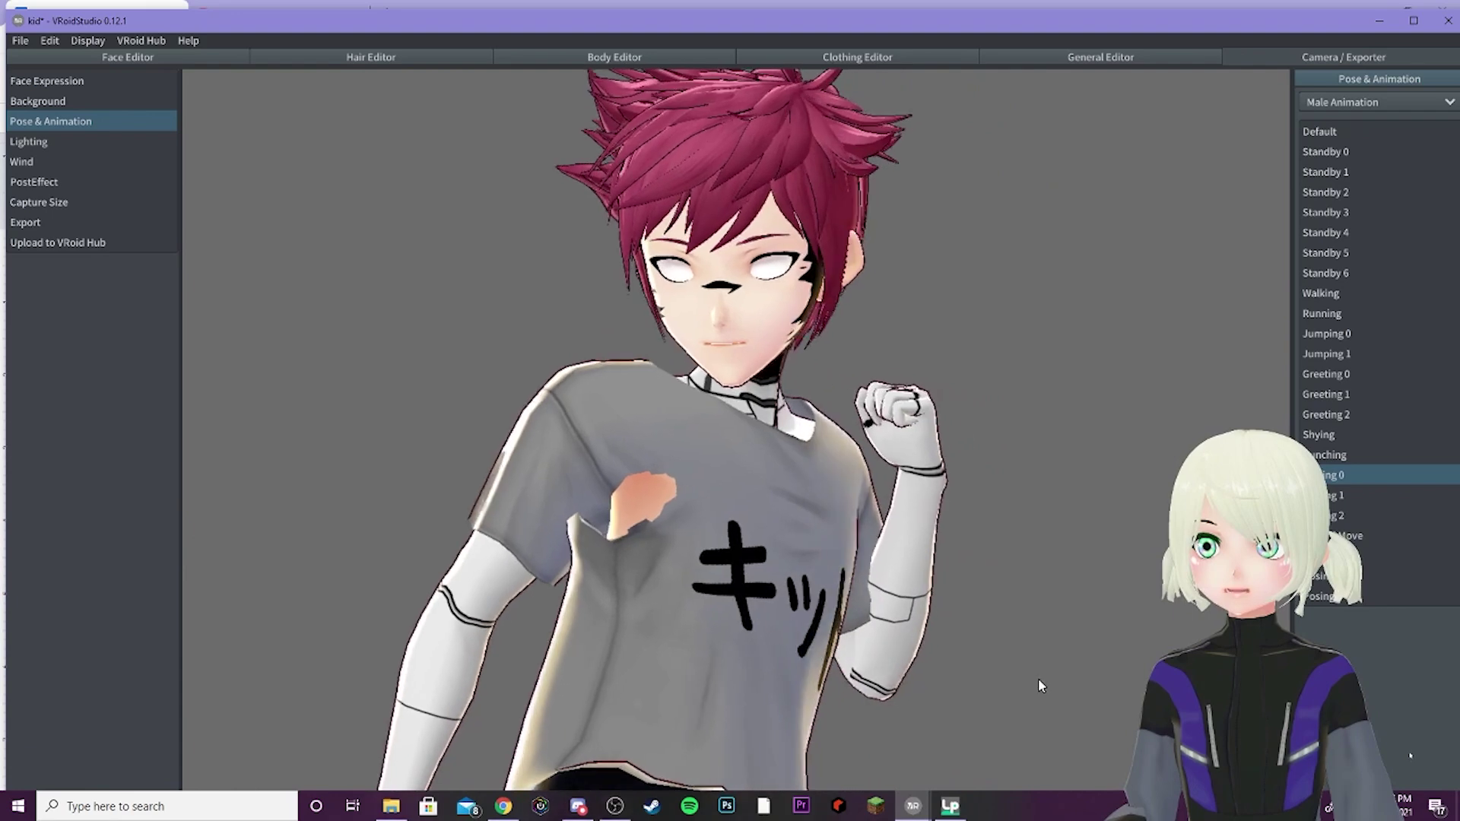
{"action": "middle_click_drag", "start_coordinate": [968, 617], "coordinate": [994, 617]}
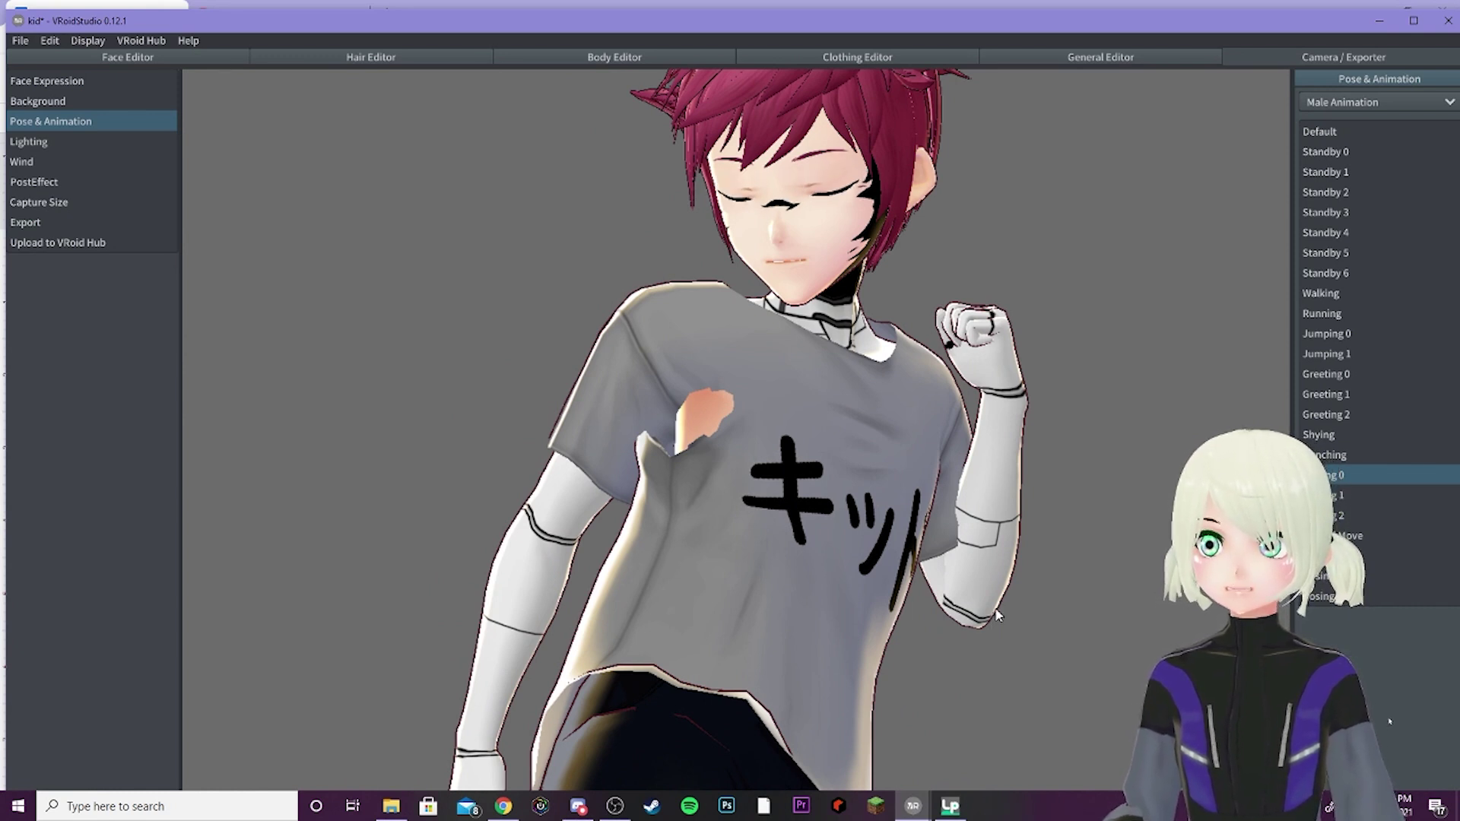
- Erase the upper-arm and torso skin under the shirt on the body texture's Default Image layer, using a size 269 eraser
{"action": "left_click", "coordinate": [620, 60]}
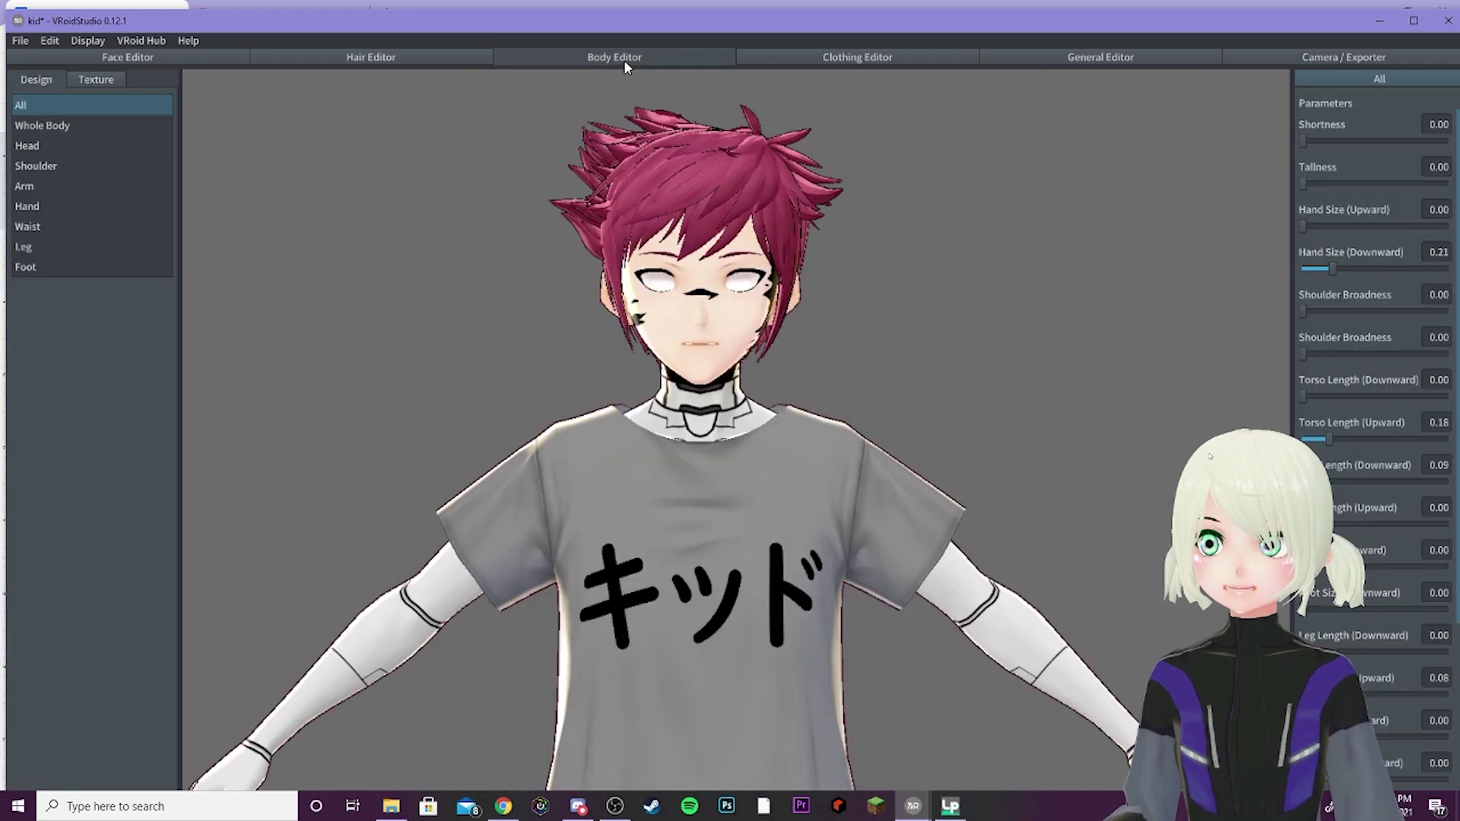
{"action": "left_click", "coordinate": [95, 80]}
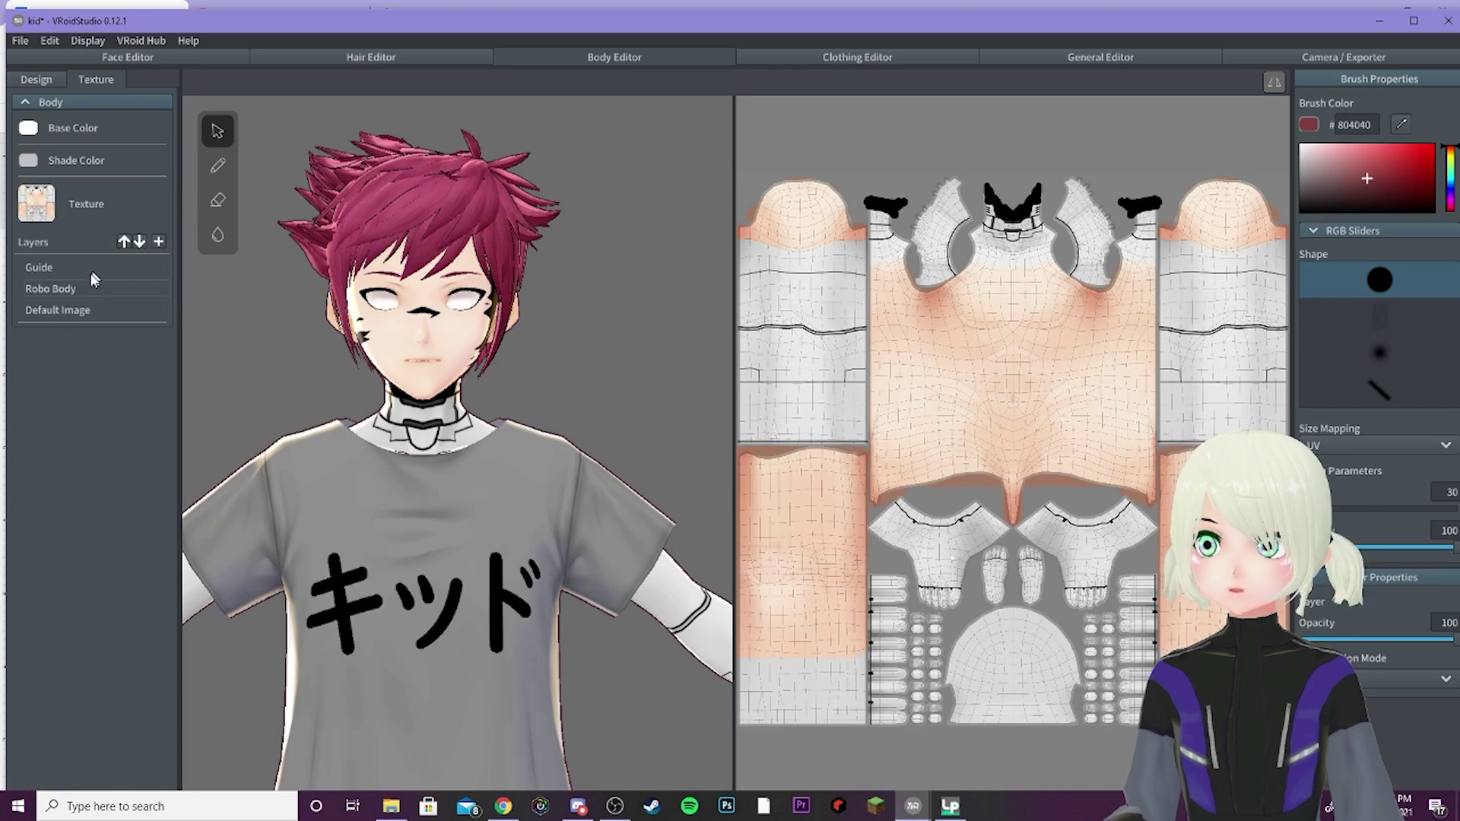
{"action": "left_click", "coordinate": [78, 311]}
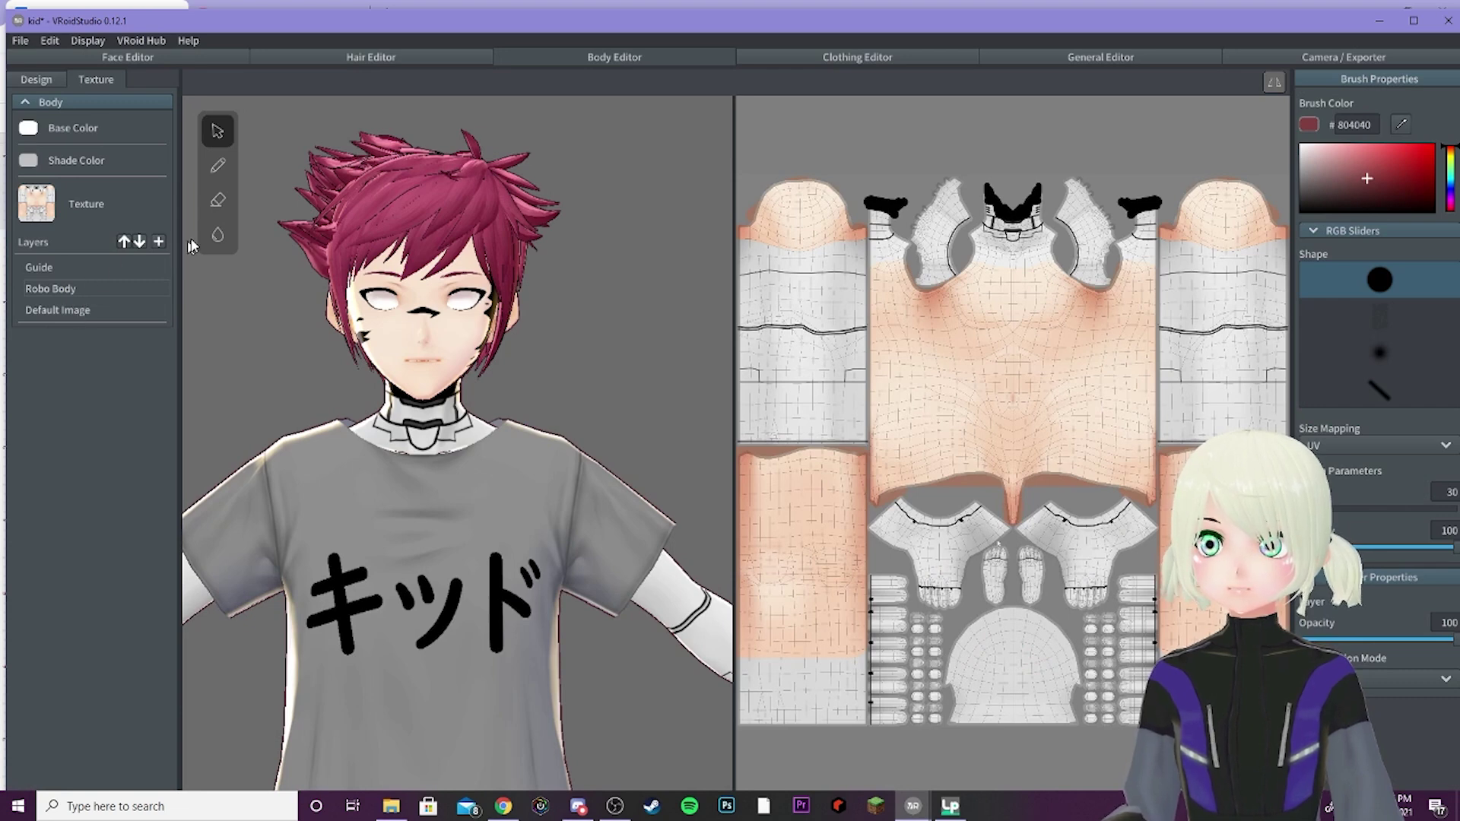
{"action": "left_click", "coordinate": [214, 204]}
{"action": "left_click_drag", "start_coordinate": [1317, 509], "coordinate": [1441, 510]}
{"action": "mouse_move", "coordinate": [810, 221]}
{"action": "left_mouse_down"}
{"action": "mouse_move", "coordinate": [791, 196]}
{"action": "mouse_move", "coordinate": [835, 211]}
{"action": "mouse_move", "coordinate": [764, 225]}
{"action": "left_mouse_up"}
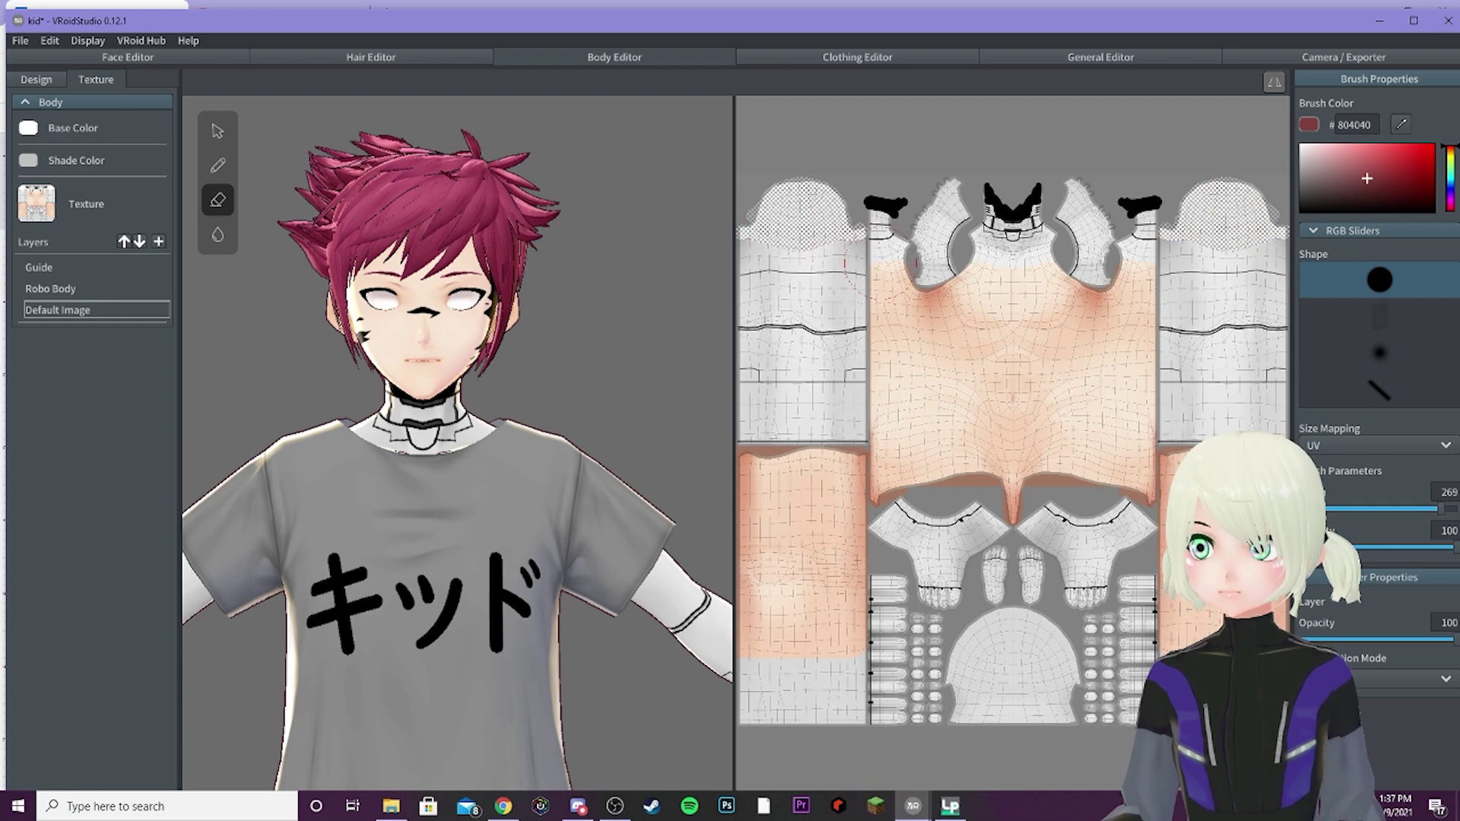
{"action": "mouse_move", "coordinate": [875, 266]}
{"action": "left_mouse_down"}
{"action": "mouse_move", "coordinate": [867, 318]}
{"action": "mouse_move", "coordinate": [1057, 289]}
{"action": "mouse_move", "coordinate": [1133, 304]}
{"action": "mouse_move", "coordinate": [932, 373]}
{"action": "mouse_move", "coordinate": [1047, 384]}
{"action": "mouse_move", "coordinate": [1118, 422]}
{"action": "left_mouse_up"}
{"action": "left_click", "coordinate": [1255, 63]}
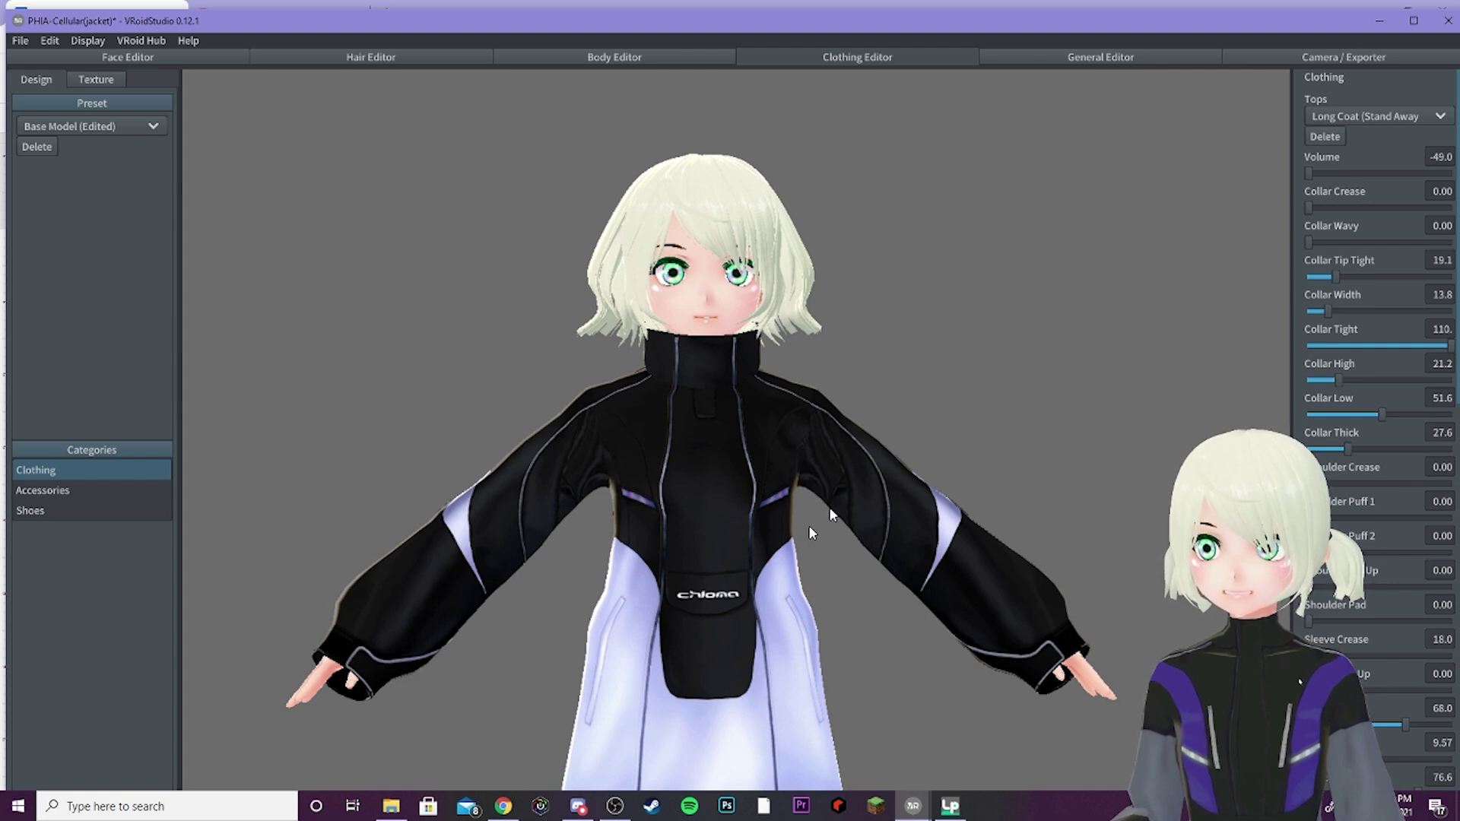
- Compare the long coat at Volume 0, and set its Volume to -49
{"action": "left_click", "coordinate": [1310, 173]}
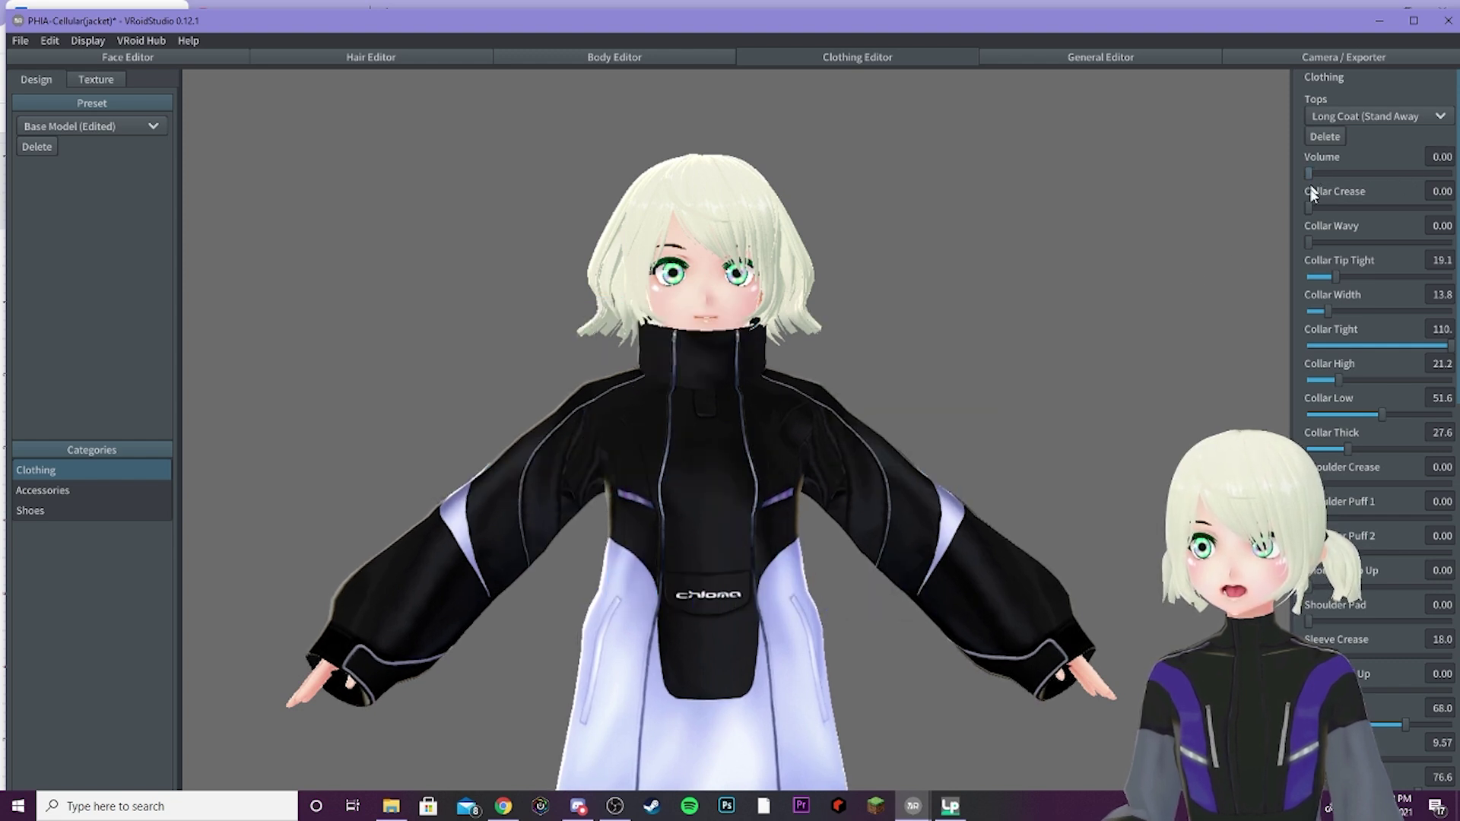
{"action": "right_click_drag", "start_coordinate": [906, 428], "coordinate": [850, 445]}
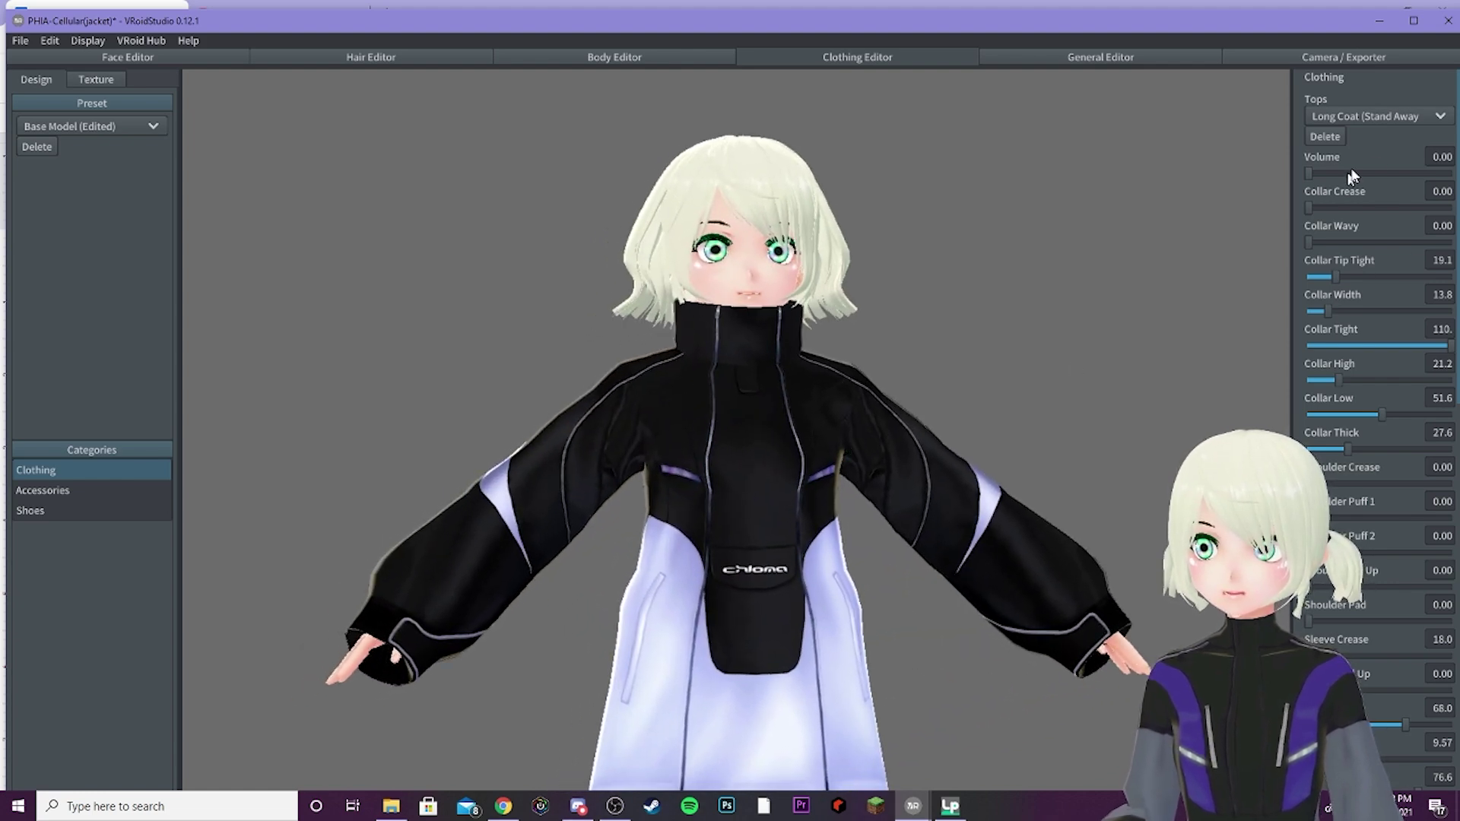
{"action": "left_click", "coordinate": [1440, 158]}
{"action": "type", "text": "-49"}
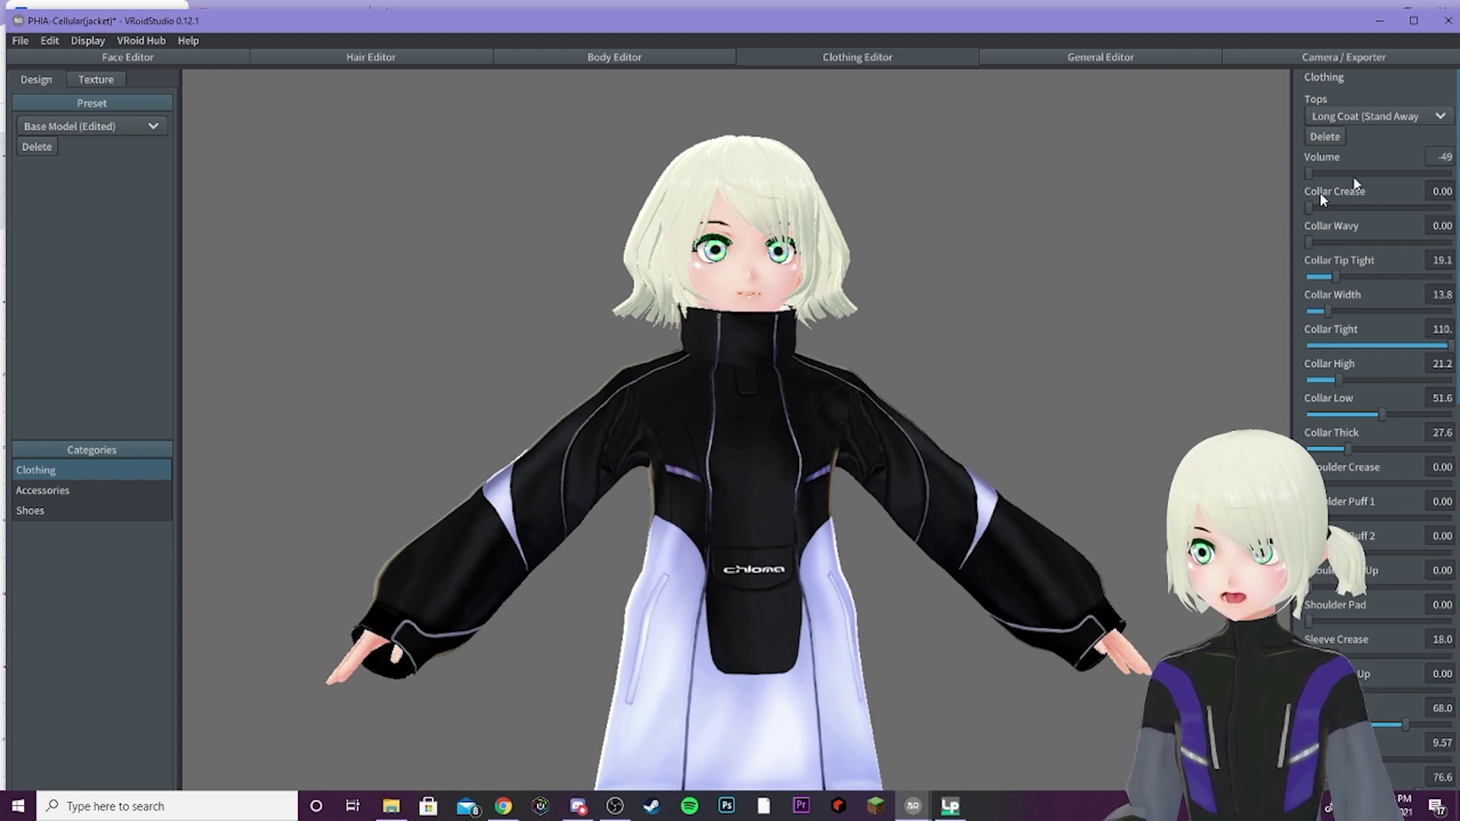
{"action": "left_click", "coordinate": [834, 447]}
{"action": "right_click_drag", "start_coordinate": [869, 503], "coordinate": [865, 502]}
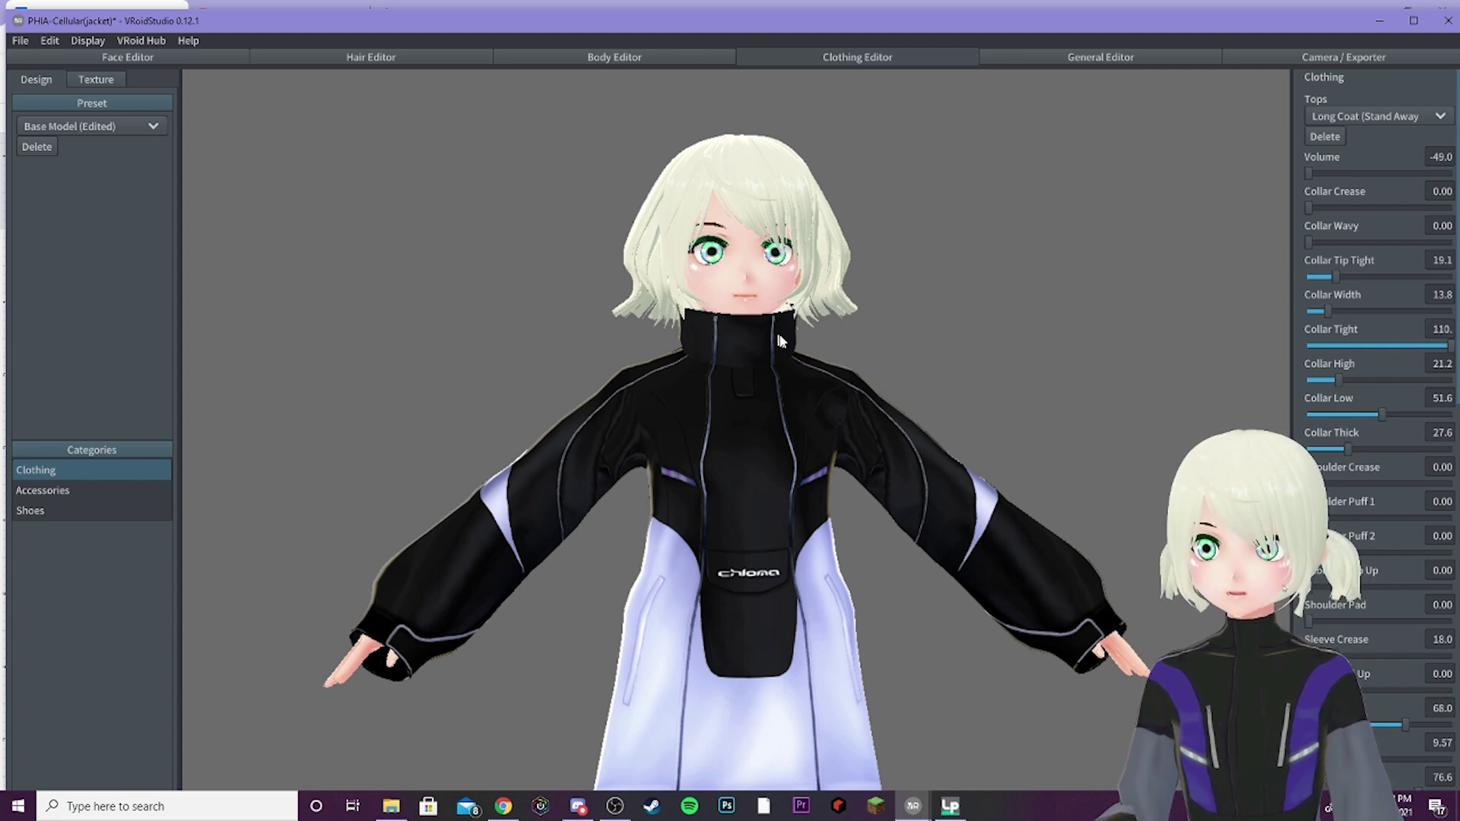
- Set the long coat's Collar Tight to 110, beyond the slider maximum of 100
{"action": "left_click_drag", "start_coordinate": [1452, 347], "coordinate": [1452, 346]}
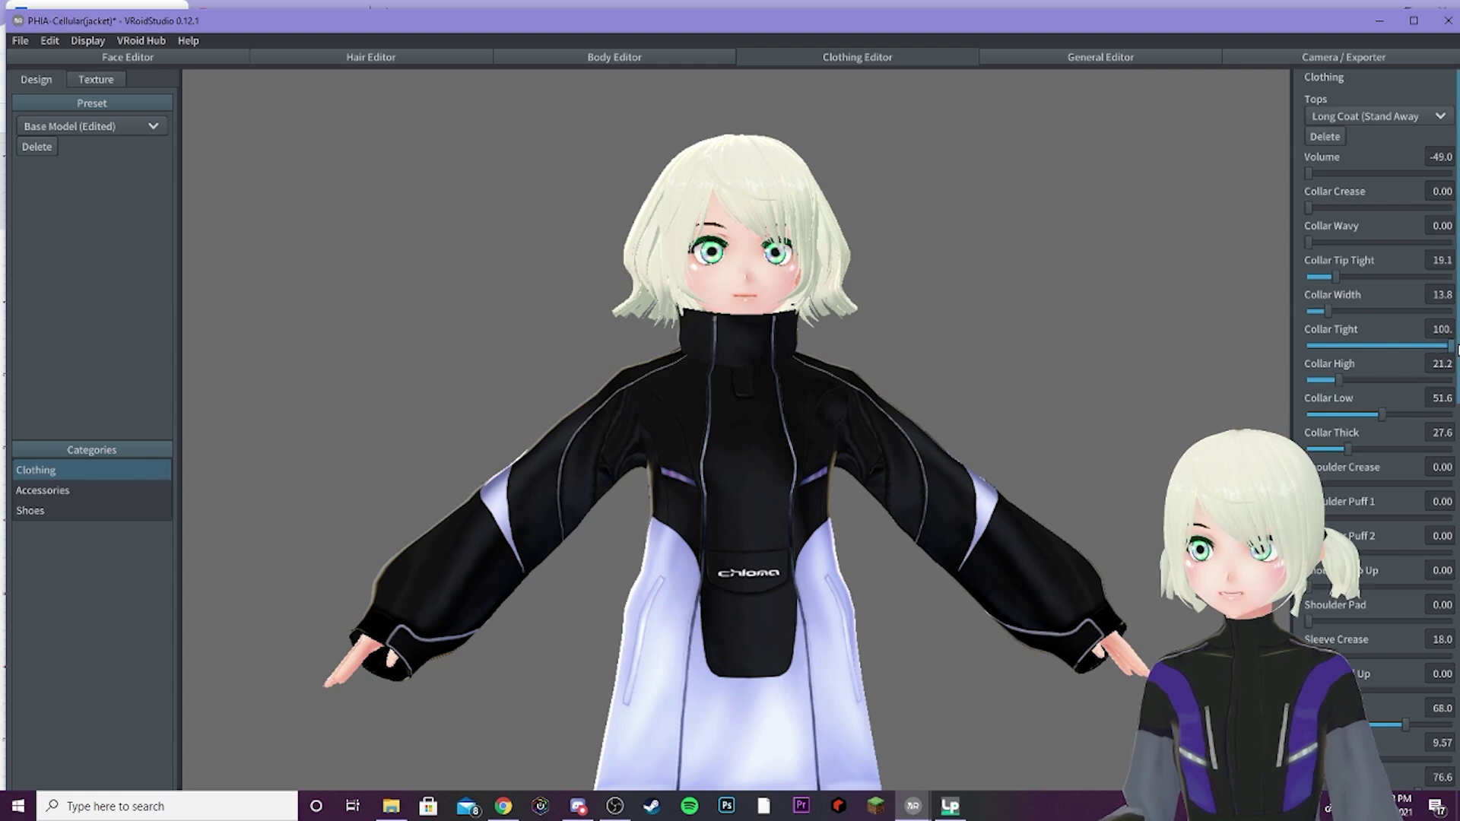
{"action": "left_click", "coordinate": [1443, 329]}
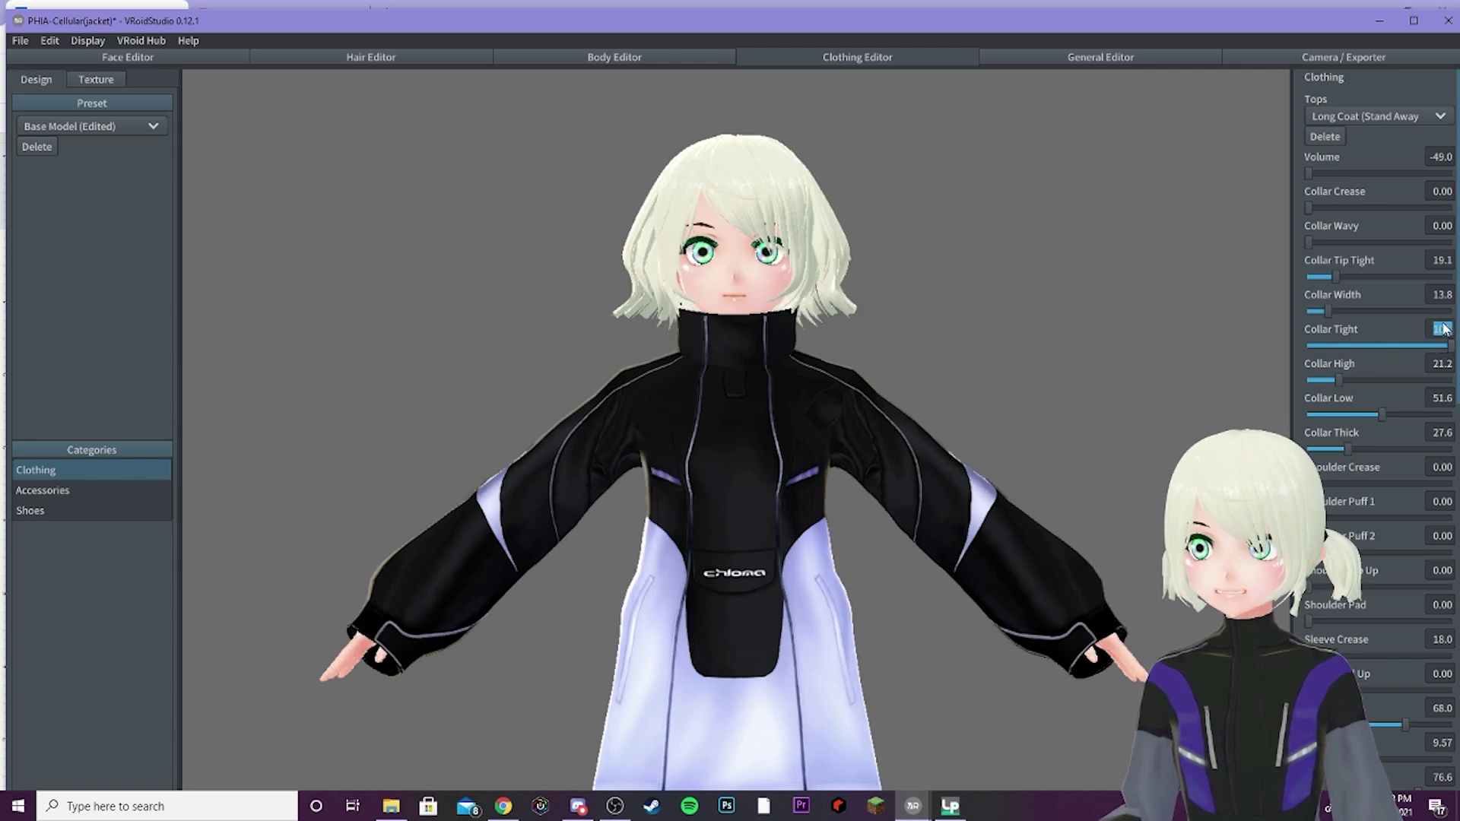
{"action": "type", "text": "110"}
{"action": "mouse_move", "coordinate": [829, 463]}
{"action": "right_mouse_down"}
{"action": "mouse_move", "coordinate": [795, 466]}
{"action": "mouse_move", "coordinate": [841, 463]}
{"action": "right_mouse_up"}
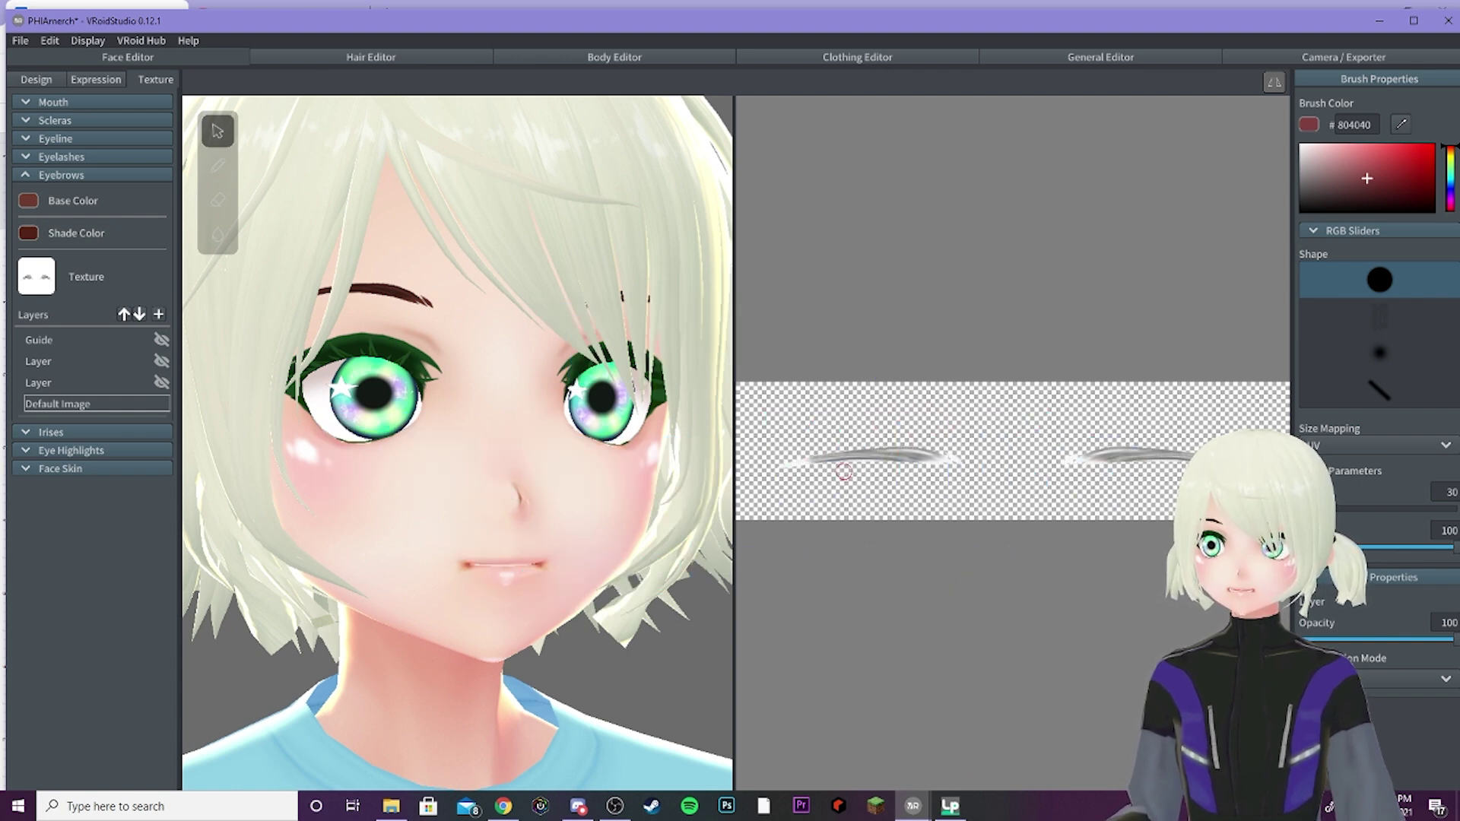
- Change the eyebrows' base color to a bright green
{"action": "left_click", "coordinate": [36, 203]}
{"action": "left_click_drag", "start_coordinate": [144, 266], "coordinate": [156, 234]}
{"action": "left_click", "coordinate": [191, 259]}
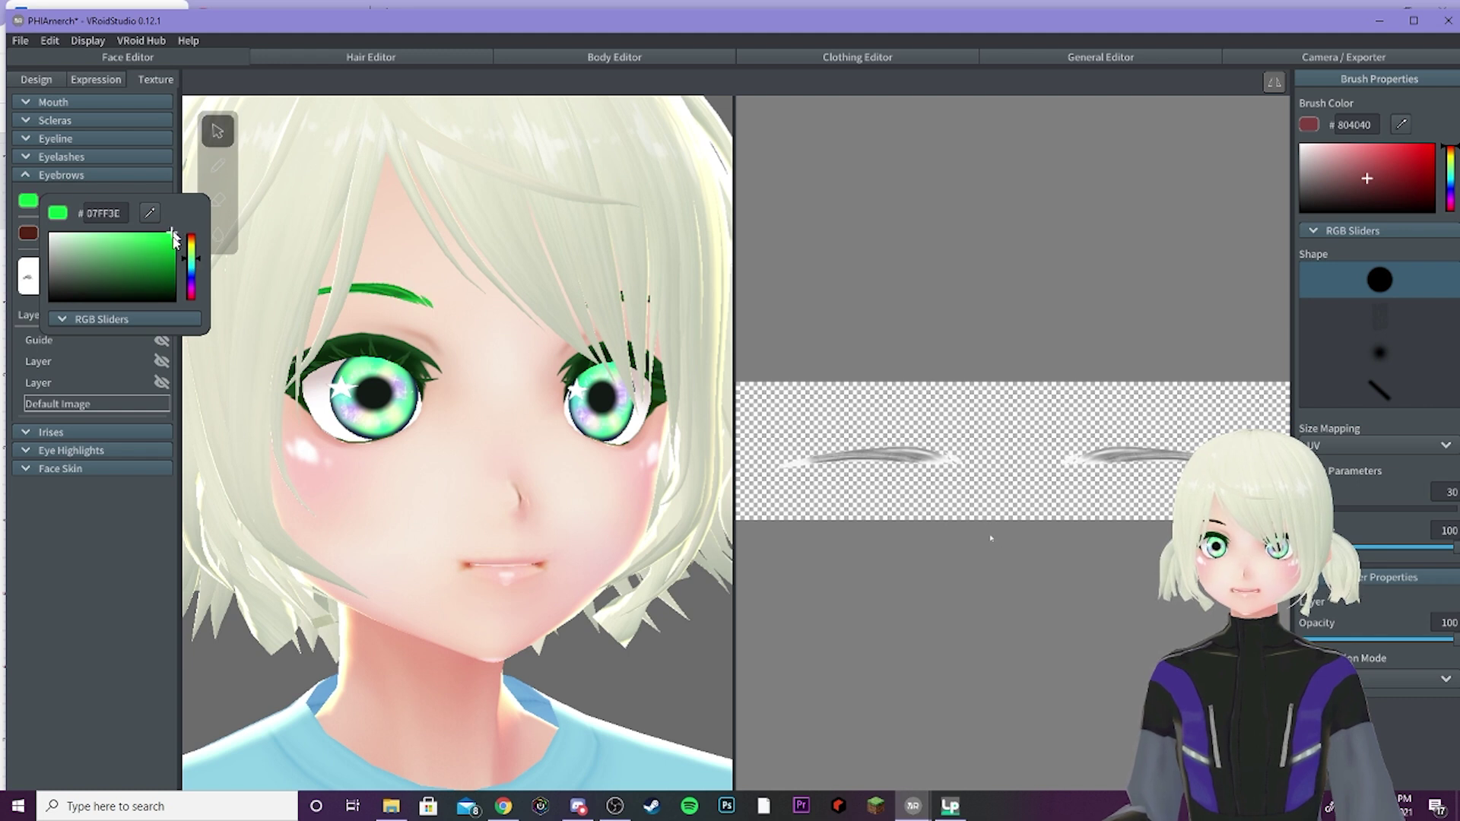
- Sample the eyebrows' green base color for their shade color and darken it to about 147F2B
{"action": "left_click", "coordinate": [28, 233]}
{"action": "left_click", "coordinate": [28, 232]}
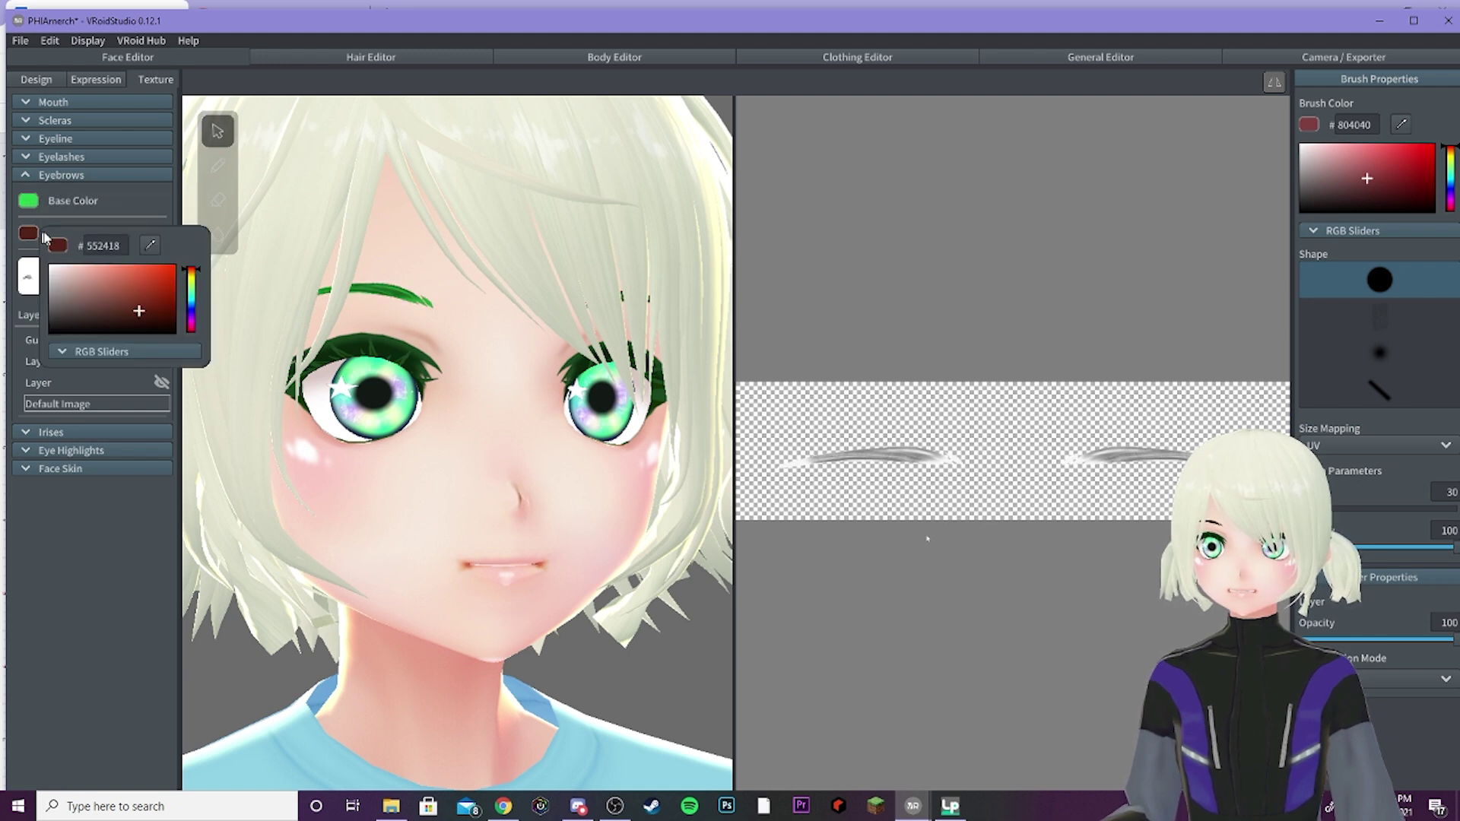
{"action": "left_click", "coordinate": [148, 246]}
{"action": "left_click", "coordinate": [30, 200]}
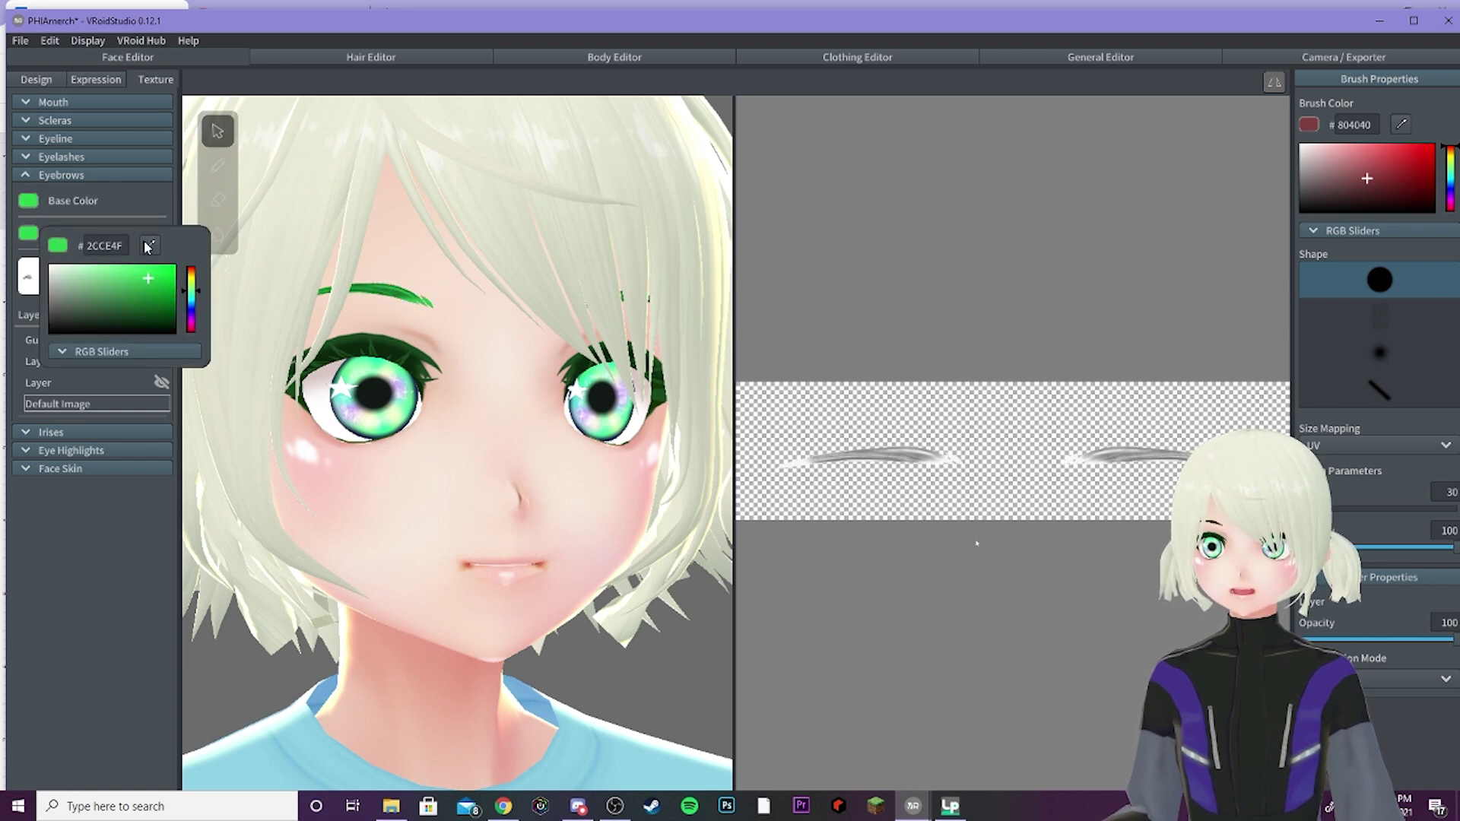
{"action": "left_click_drag", "start_coordinate": [157, 286], "coordinate": [156, 308]}
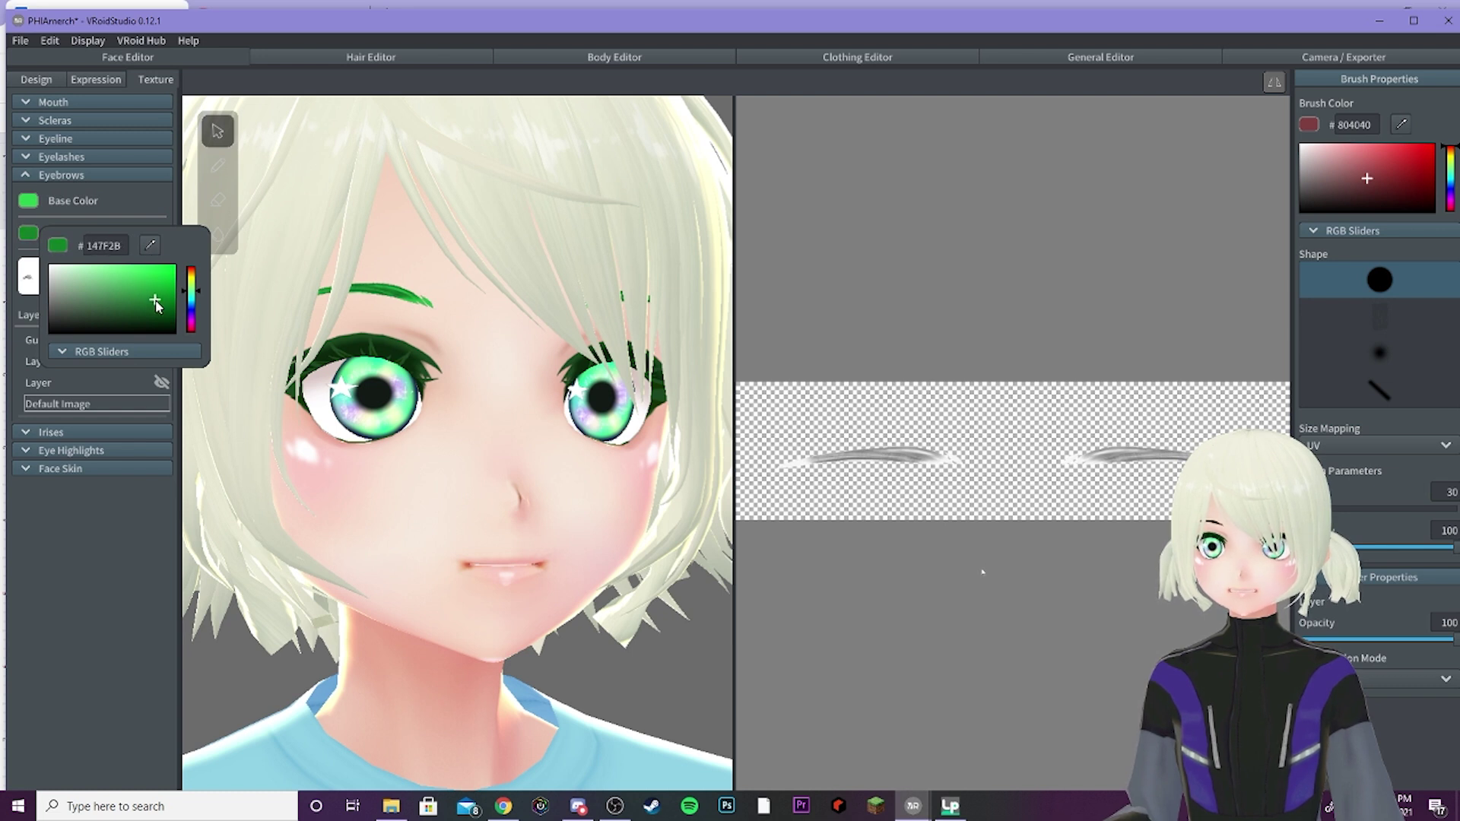
{"action": "left_click", "coordinate": [435, 348]}
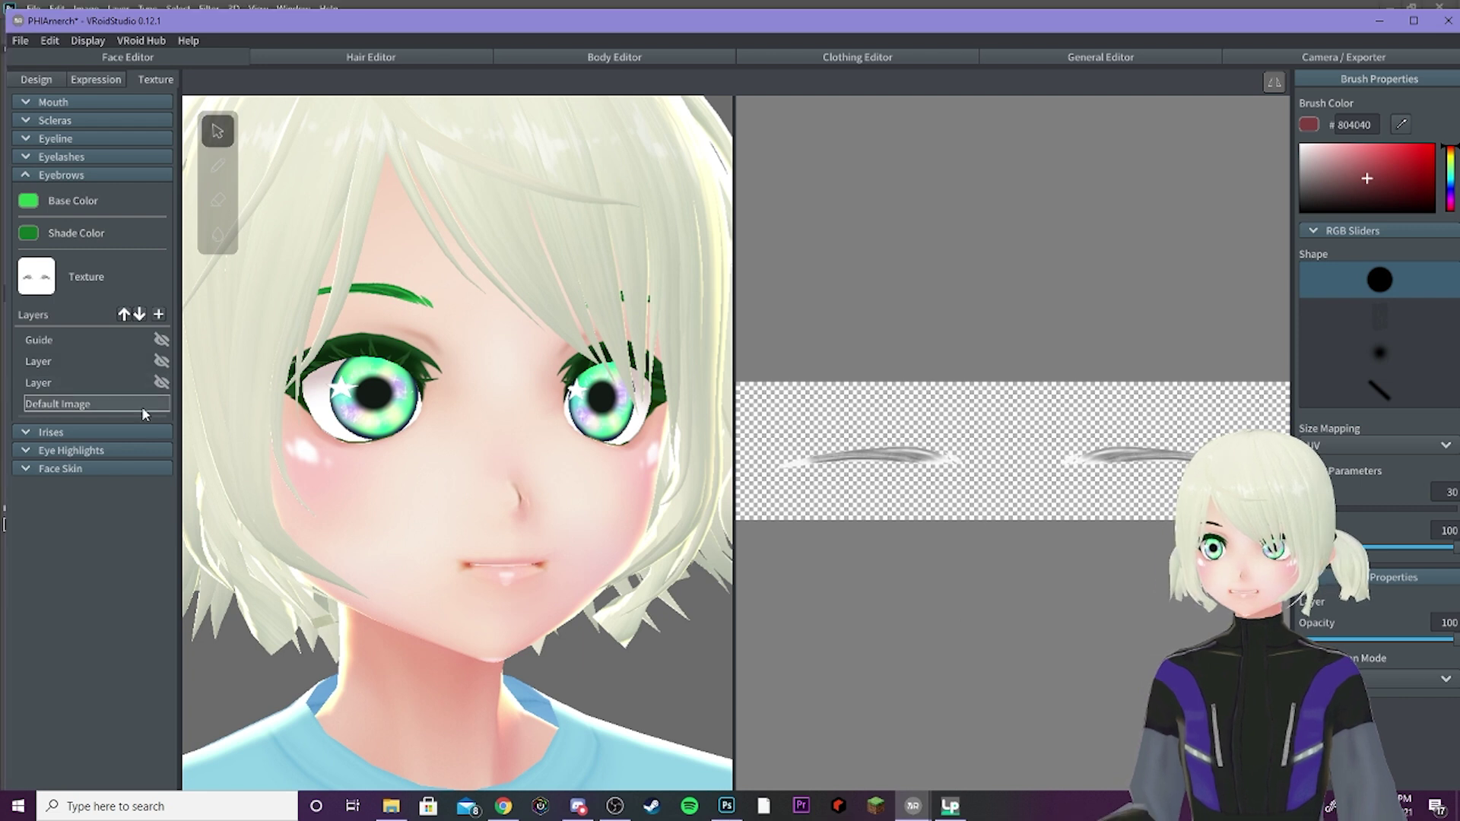
- Set both the base color and the shade color of the eyebrows to white
{"action": "right_click", "coordinate": [73, 406]}
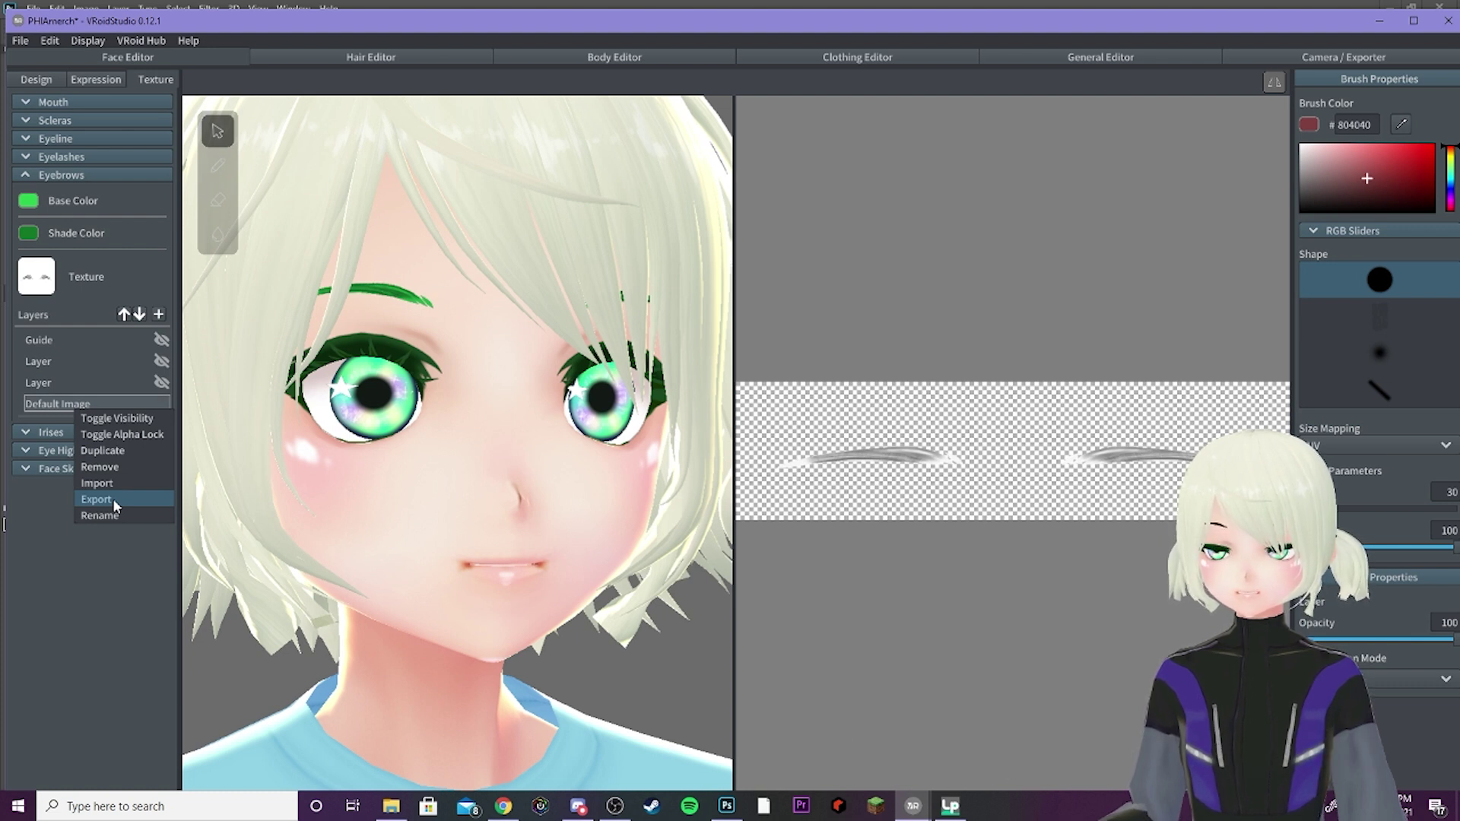
{"action": "left_click", "coordinate": [63, 215]}
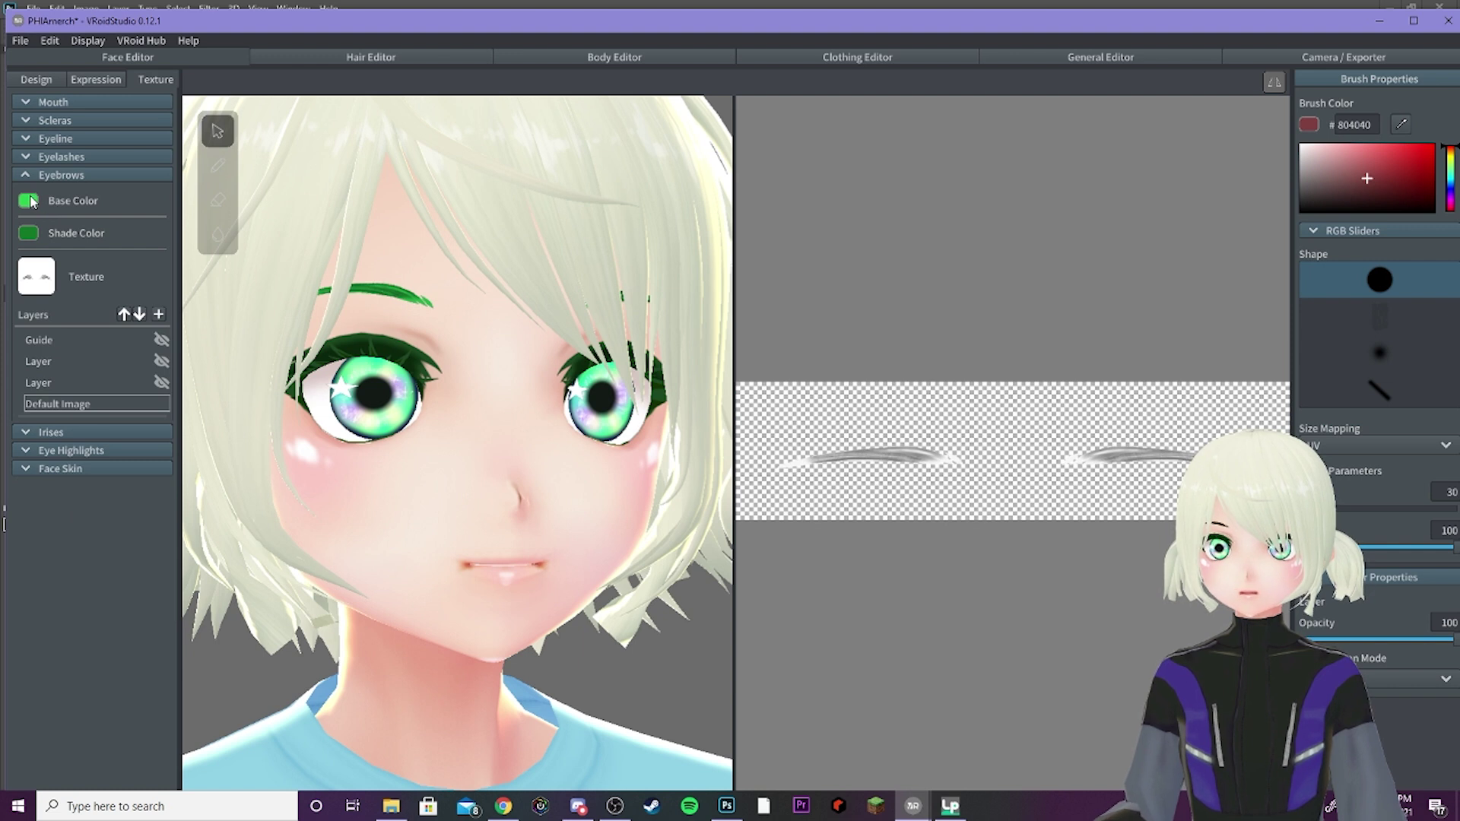
{"action": "left_click", "coordinate": [32, 200]}
{"action": "left_click_drag", "start_coordinate": [59, 248], "coordinate": [31, 218]}
{"action": "left_click", "coordinate": [37, 242]}
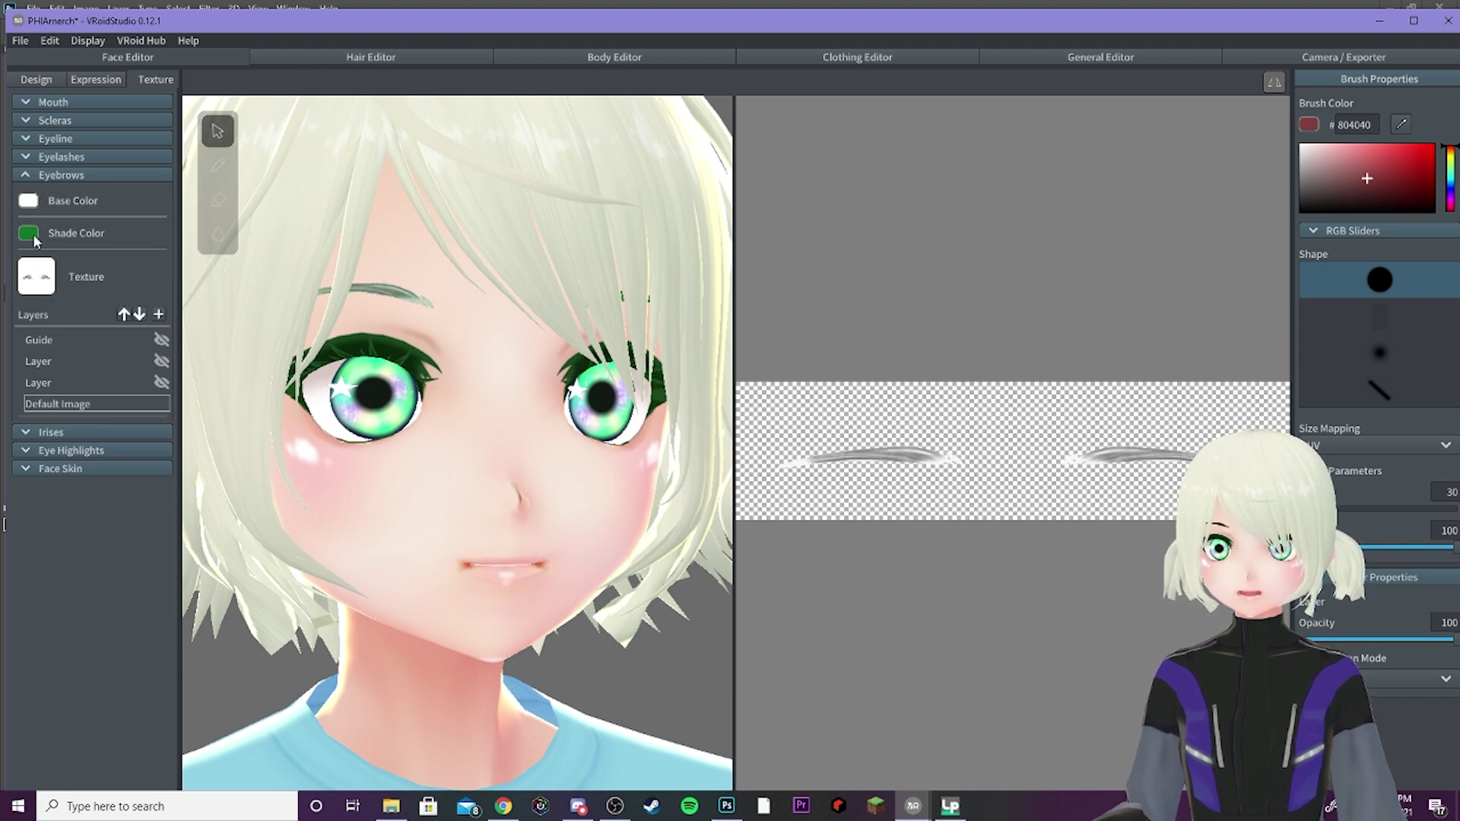
{"action": "left_click", "coordinate": [28, 234]}
{"action": "left_click", "coordinate": [48, 255]}
{"action": "left_click", "coordinate": [62, 199]}
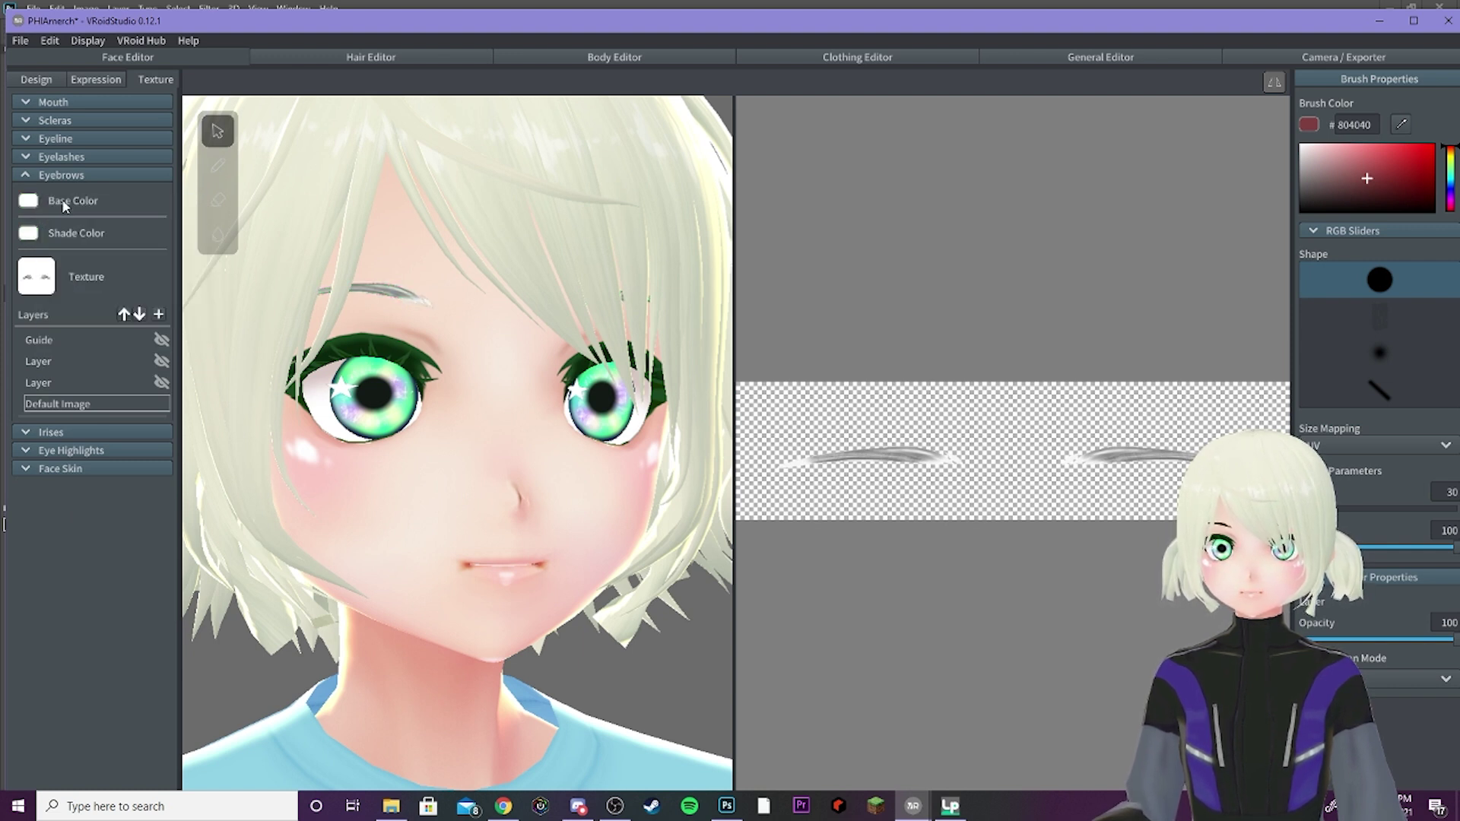
- Hide the eyebrows' Default Image layer and show the custom layer directly above it
{"action": "right_click", "coordinate": [61, 404]}
{"action": "left_click", "coordinate": [76, 413]}
{"action": "left_click", "coordinate": [64, 380]}
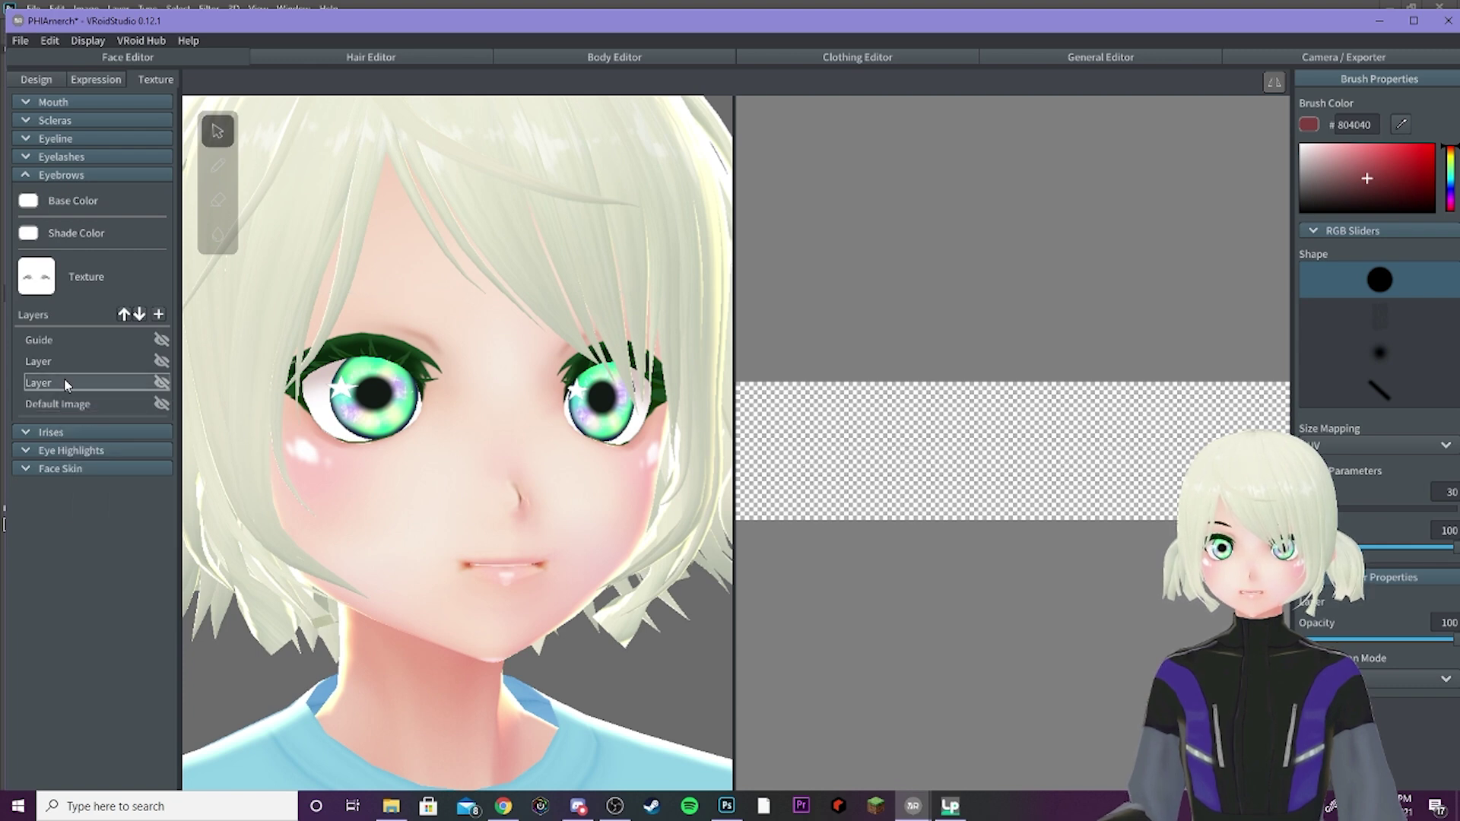
{"action": "right_click", "coordinate": [66, 380]}
{"action": "left_click", "coordinate": [84, 384]}
{"action": "right_click_drag", "start_coordinate": [432, 397], "coordinate": [452, 363]}
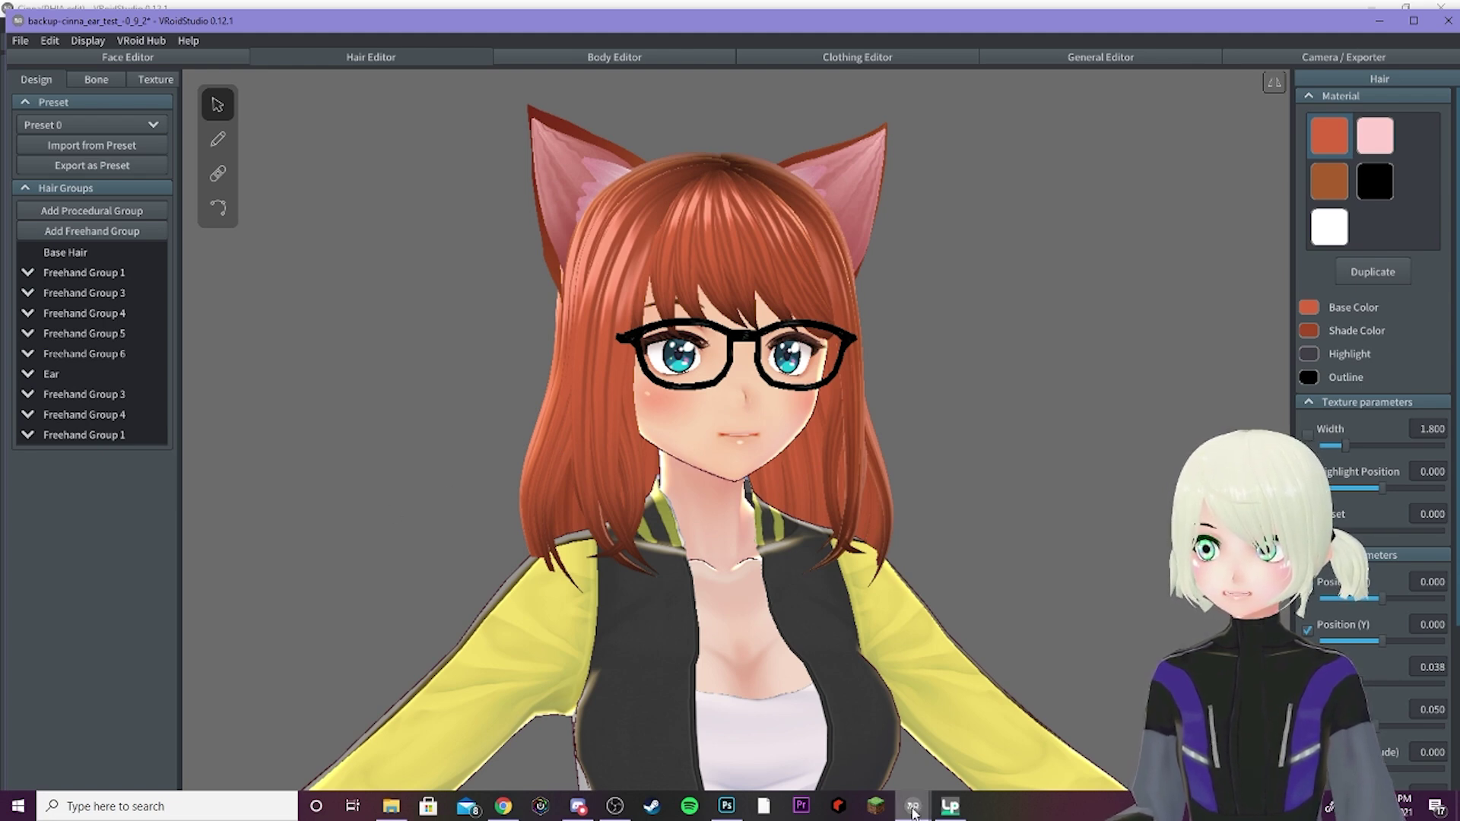
- Switch to the Cinna(PHIA edit) model and examine its face and hair texture up close
{"action": "mouse_move", "coordinate": [913, 812]}
{"action": "left_click", "coordinate": [531, 751]}
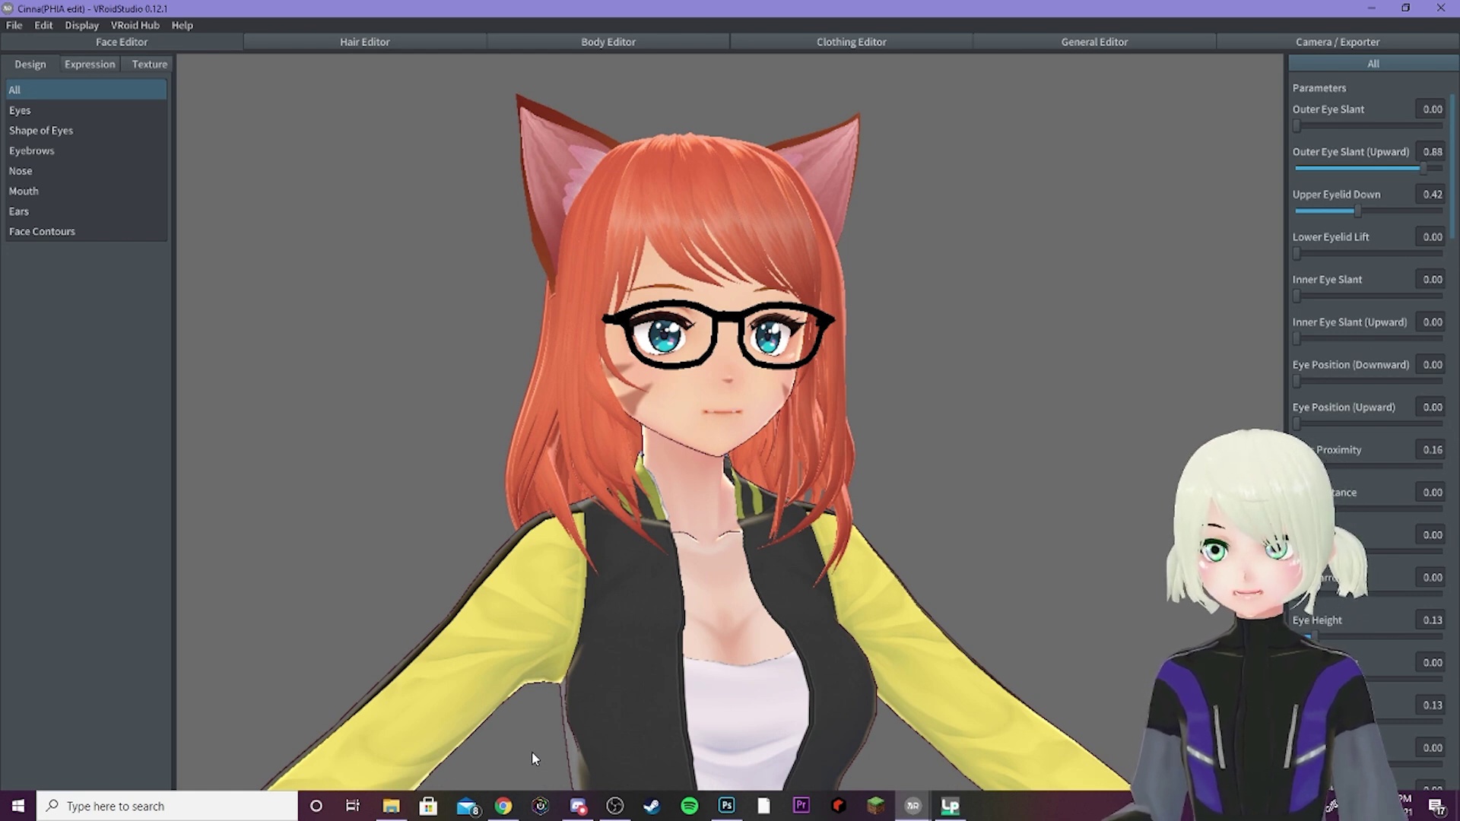
{"action": "scroll", "coordinate": [608, 593], "scroll_direction": "up", "scroll_amount": 5}
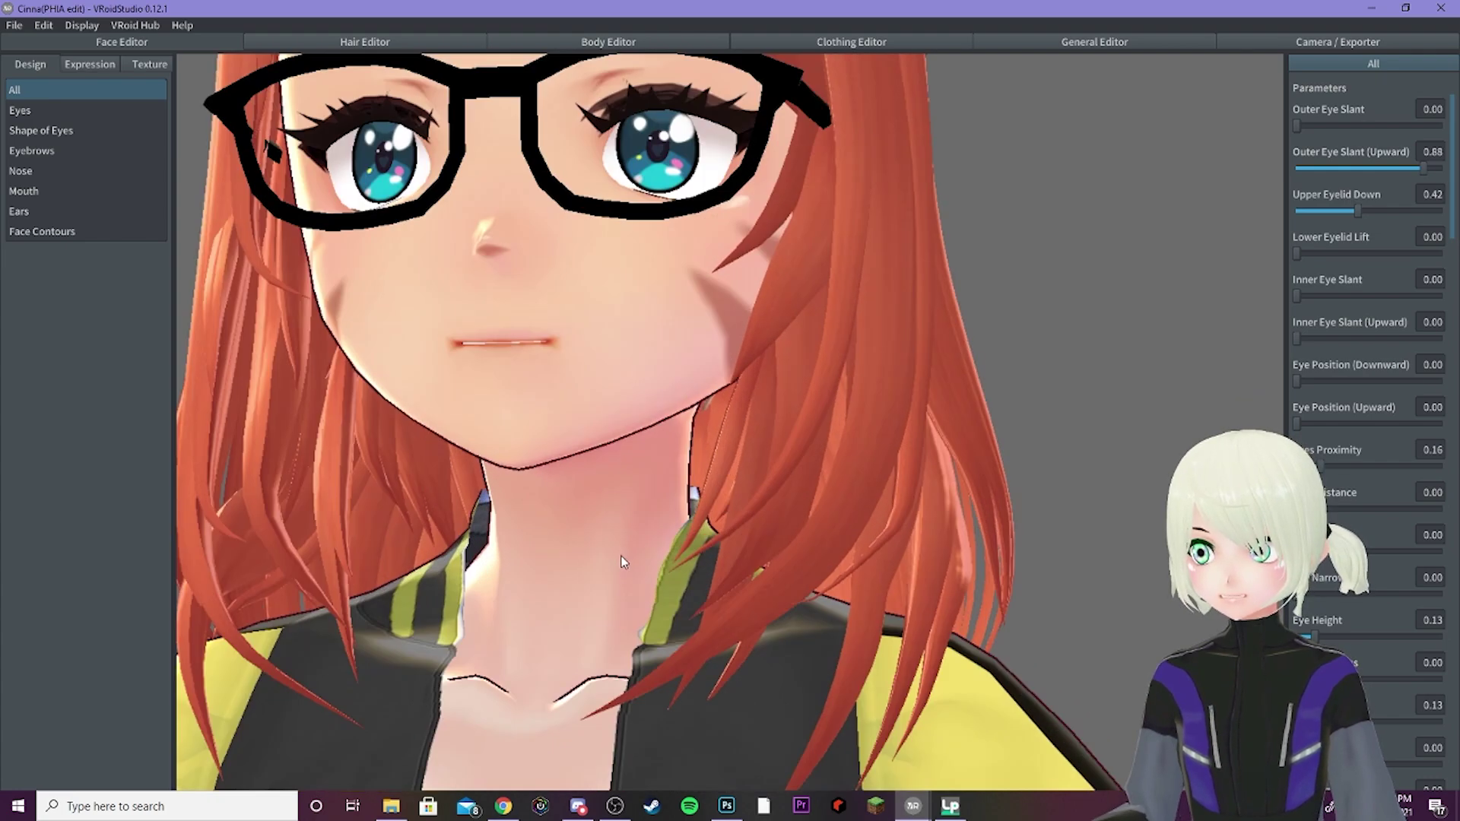
{"action": "right_click_drag", "start_coordinate": [621, 555], "coordinate": [681, 567]}
{"action": "scroll", "coordinate": [681, 567], "scroll_direction": "down", "scroll_amount": 3}
{"action": "scroll", "coordinate": [690, 566], "scroll_direction": "down", "scroll_amount": 4}
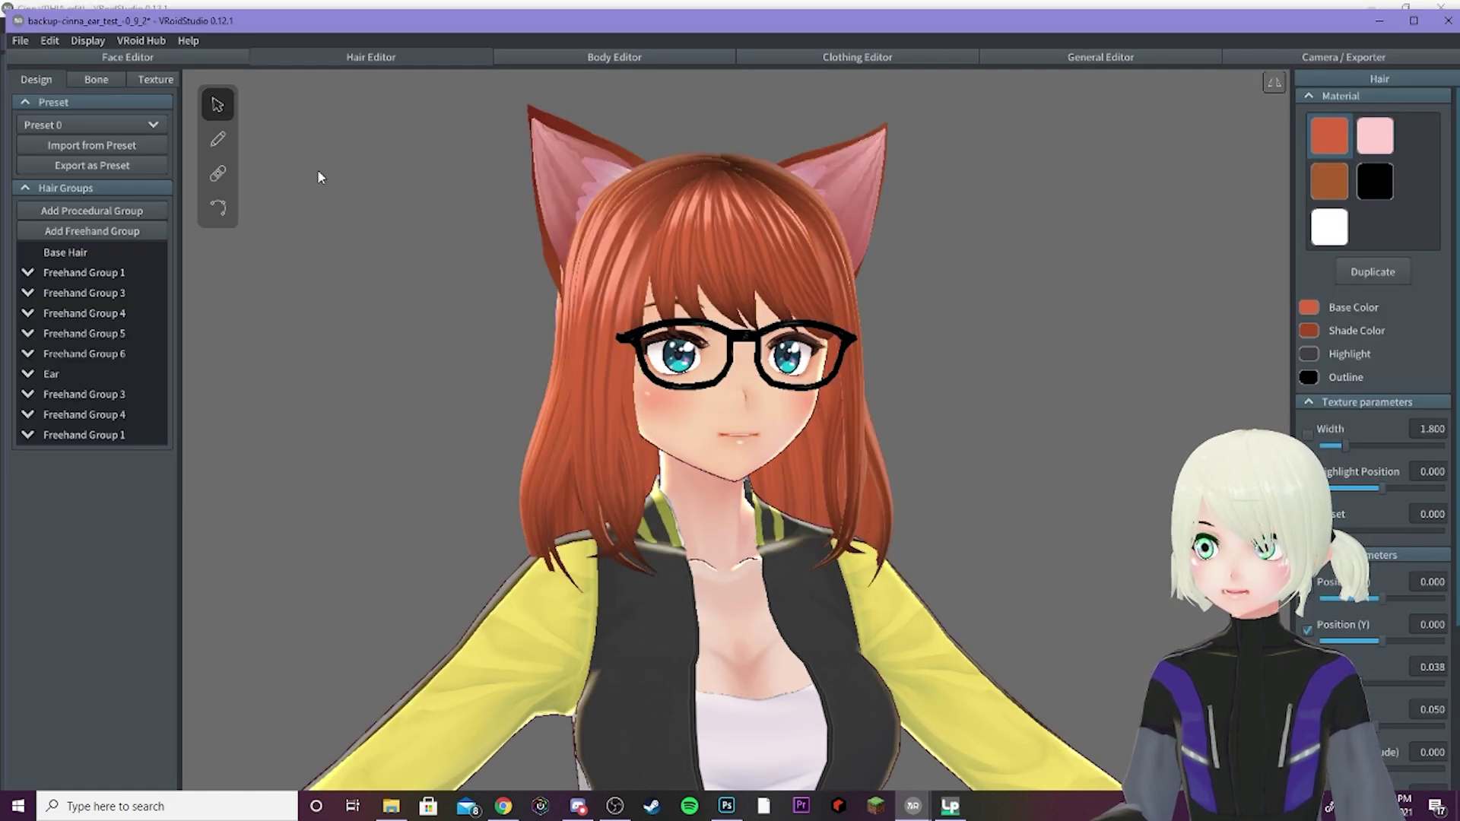
- Try white (FFFFFF) and a muted blue (5656A6) as the hair material's highlight color on the backup-cinna_ear_test model
{"action": "left_click", "coordinate": [1309, 354]}
{"action": "left_click", "coordinate": [1146, 400]}
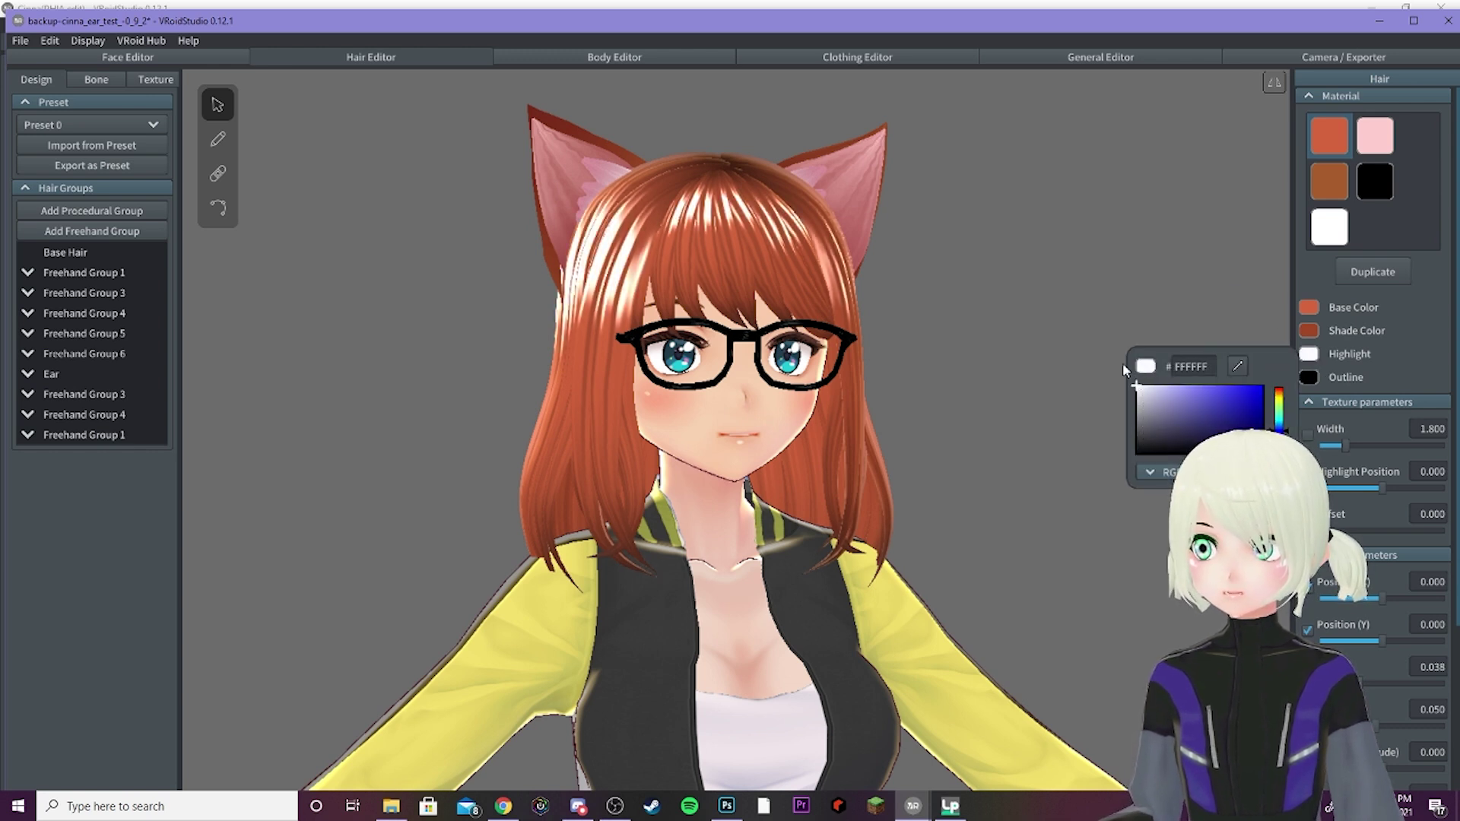
{"action": "left_click", "coordinate": [1188, 404]}
{"action": "left_click", "coordinate": [1198, 413]}
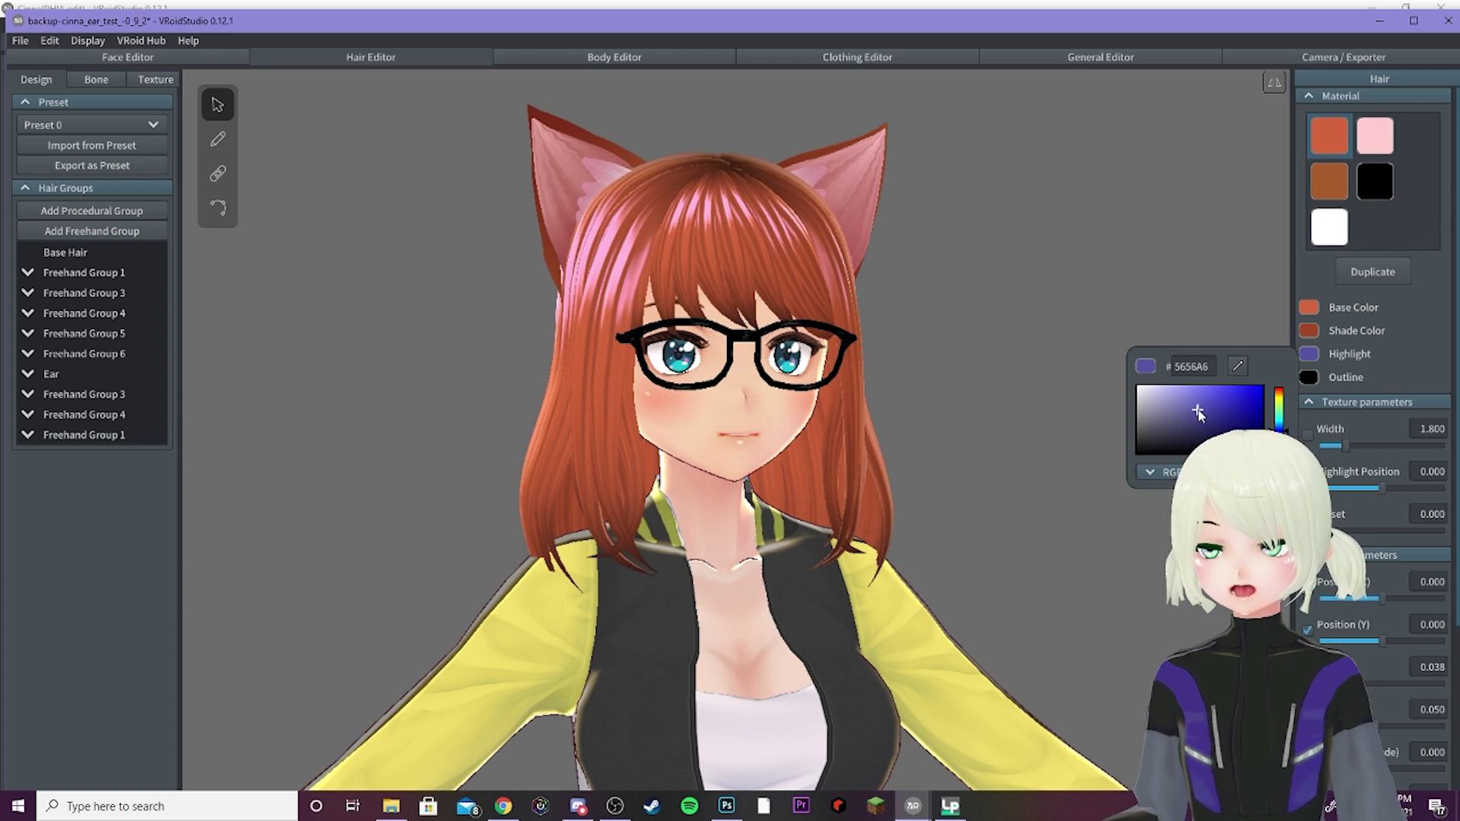
- Set the hair material's highlight color to black (000000) to remove the default shine
{"action": "left_click", "coordinate": [1195, 411]}
{"action": "left_click_drag", "start_coordinate": [1196, 411], "coordinate": [1132, 460]}
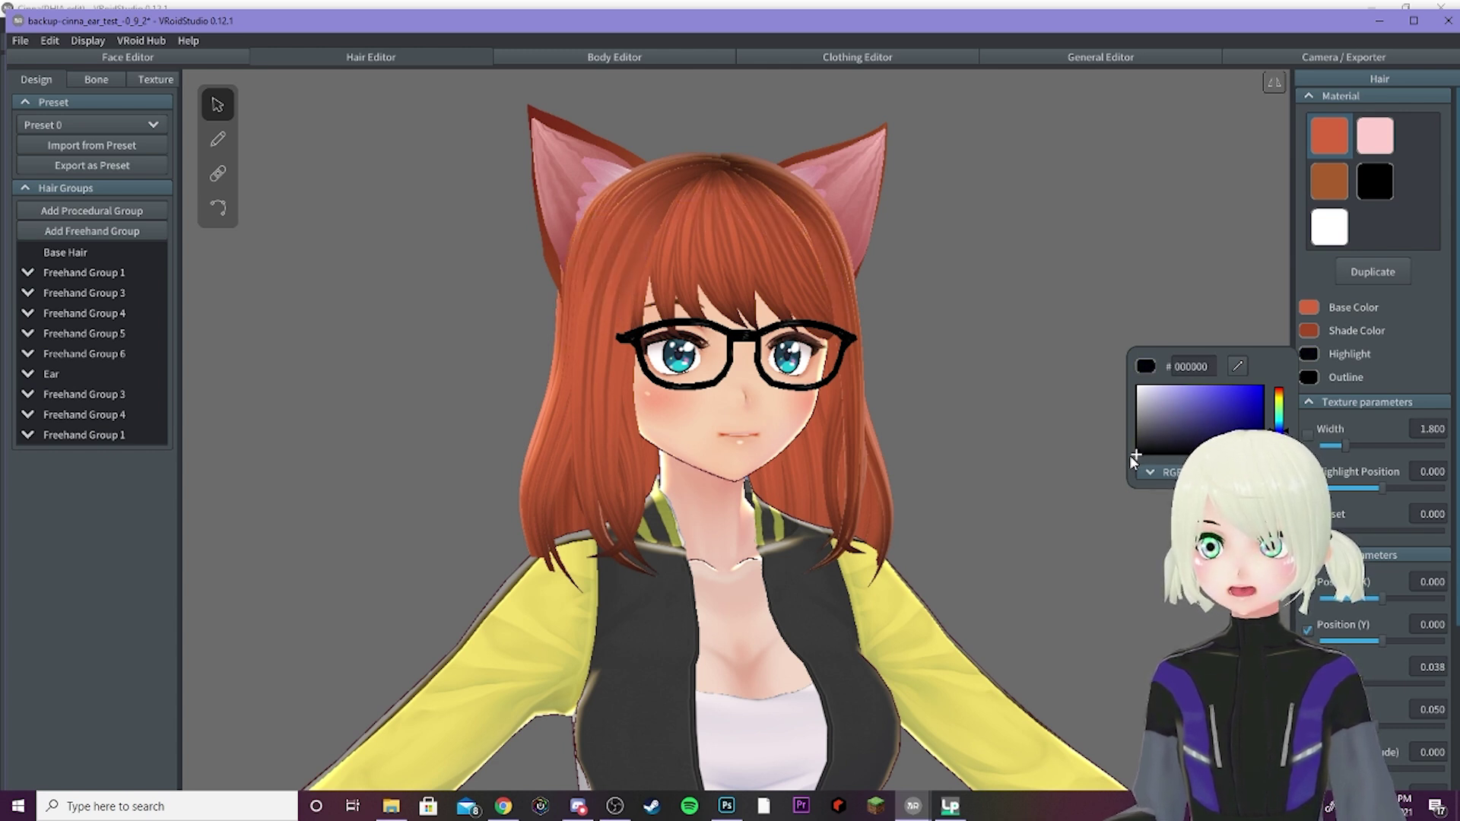
{"action": "left_click", "coordinate": [1101, 481]}
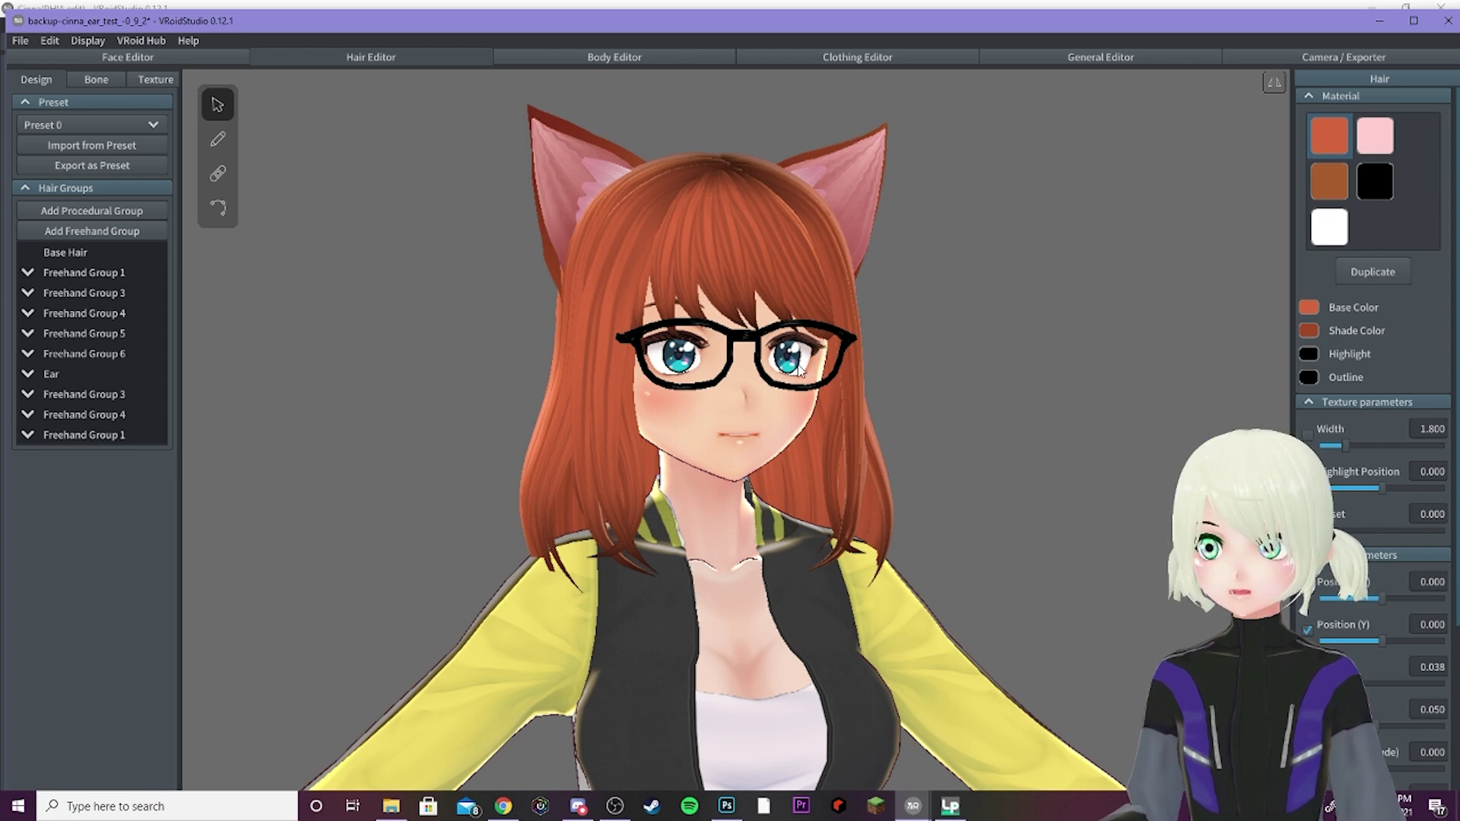
{"action": "mouse_move", "coordinate": [801, 353]}
{"action": "right_mouse_down"}
{"action": "mouse_move", "coordinate": [778, 356]}
{"action": "mouse_move", "coordinate": [811, 362]}
{"action": "right_mouse_up"}
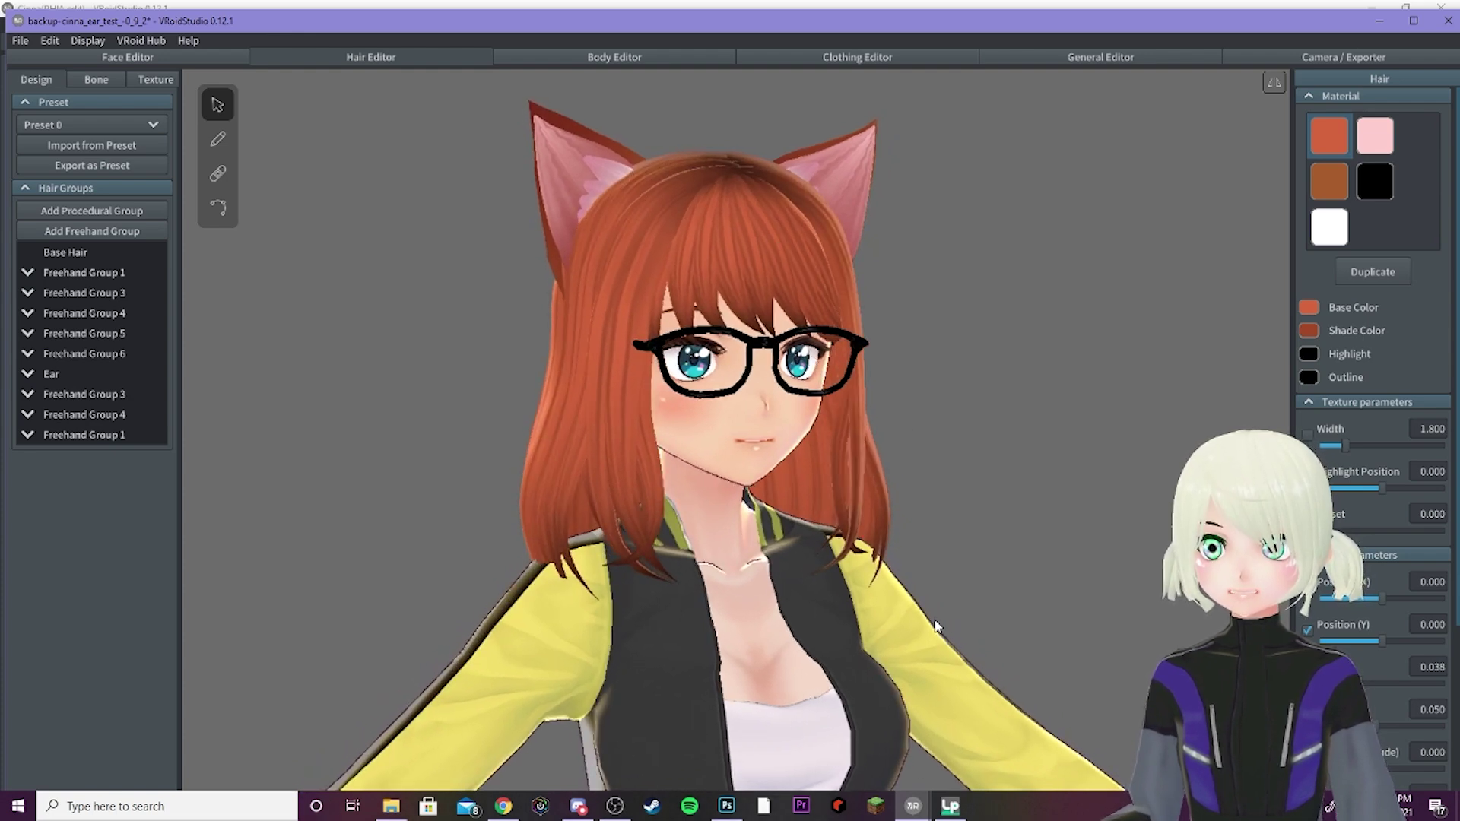
- Return to the Cinna(PHIA edit) model and examine its custom hair highlights for comparison
{"action": "mouse_move", "coordinate": [915, 794]}
{"action": "left_click", "coordinate": [542, 728]}
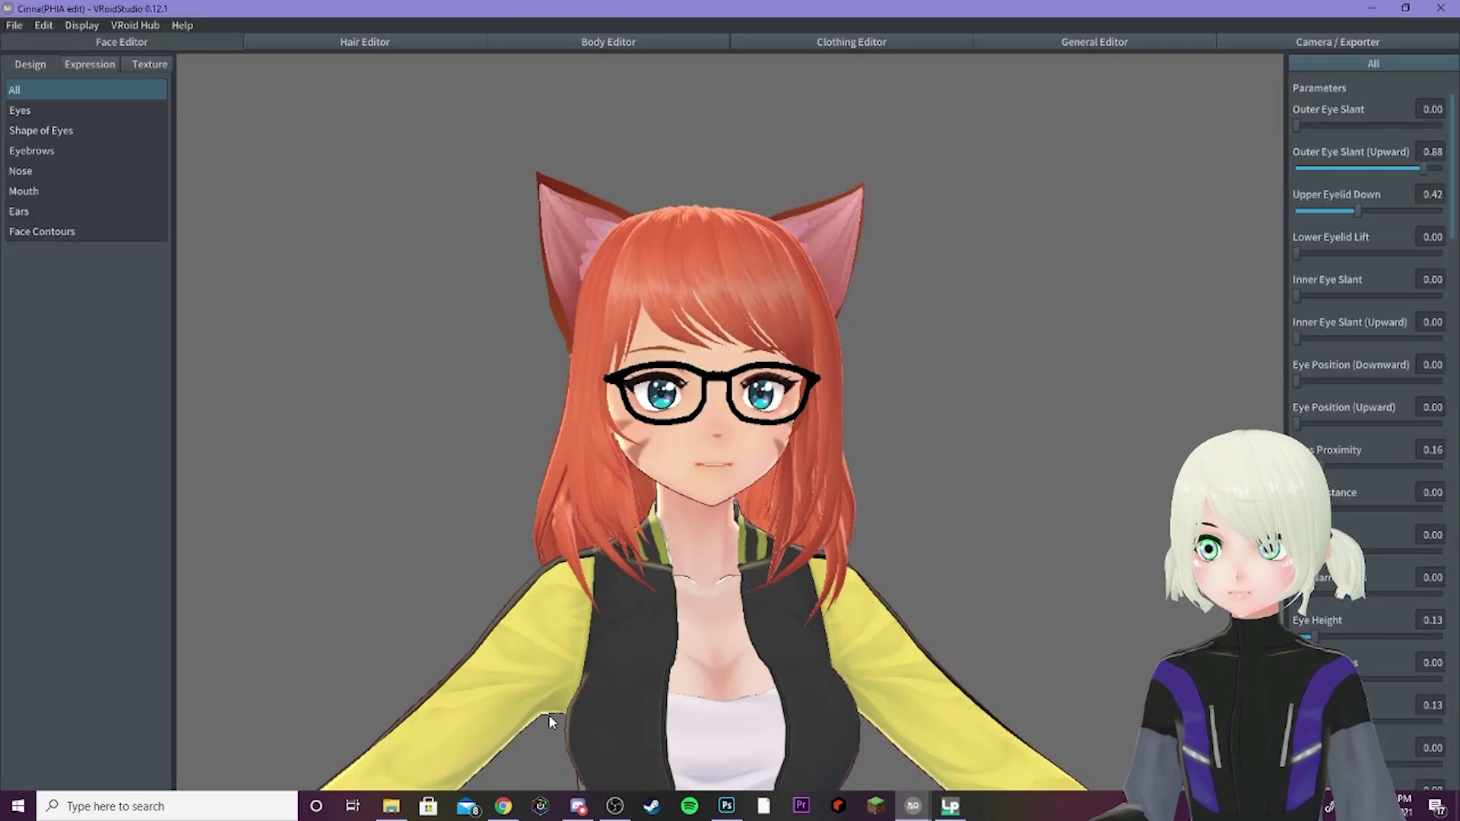
{"action": "scroll", "coordinate": [670, 460], "scroll_direction": "up", "scroll_amount": 5}
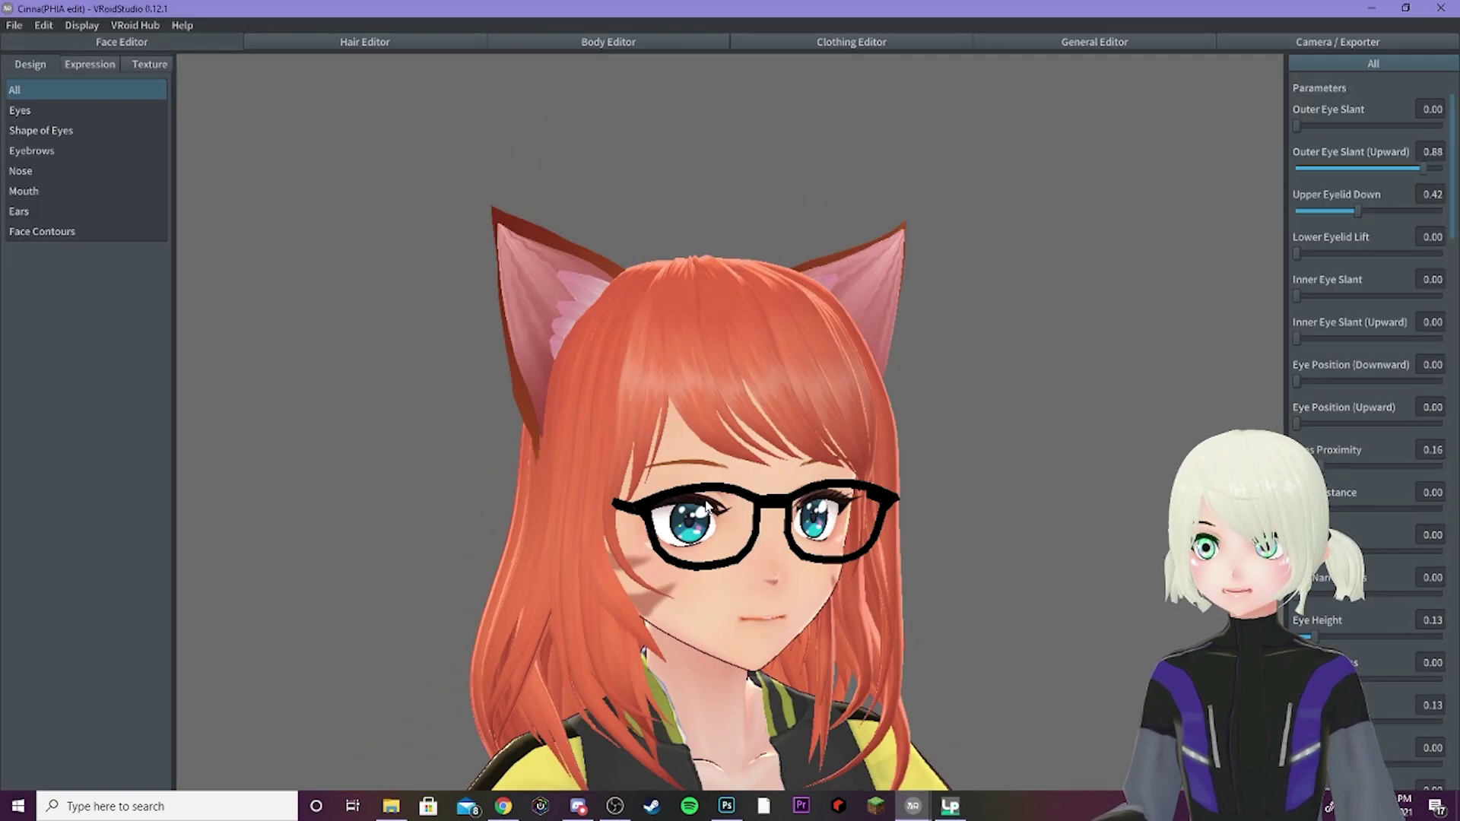
{"action": "scroll", "coordinate": [707, 505], "scroll_direction": "up", "scroll_amount": 2}
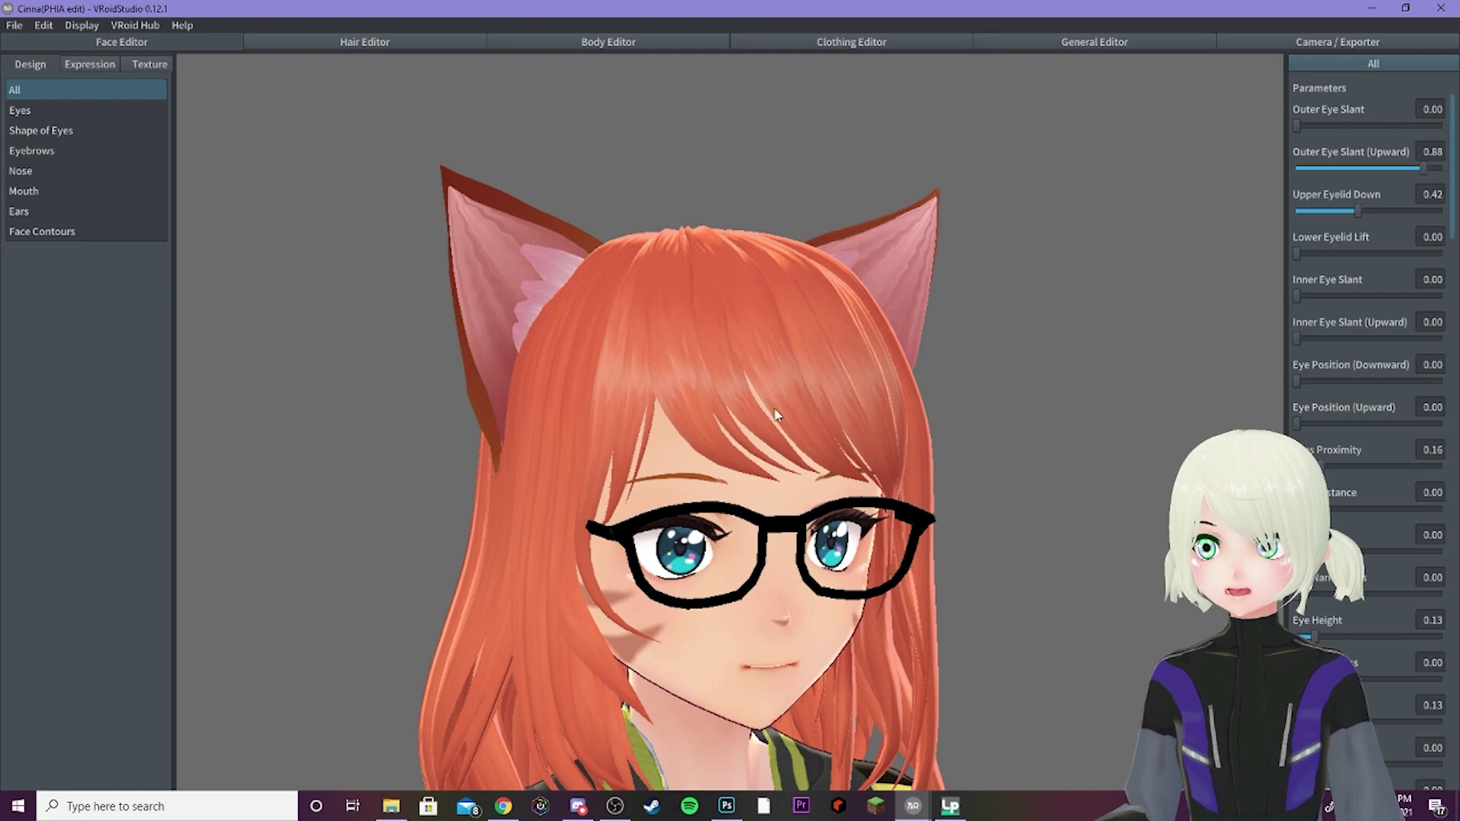
{"action": "mouse_move", "coordinate": [896, 401]}
{"action": "right_mouse_down"}
{"action": "mouse_move", "coordinate": [846, 403]}
{"action": "mouse_move", "coordinate": [883, 404]}
{"action": "right_mouse_up"}
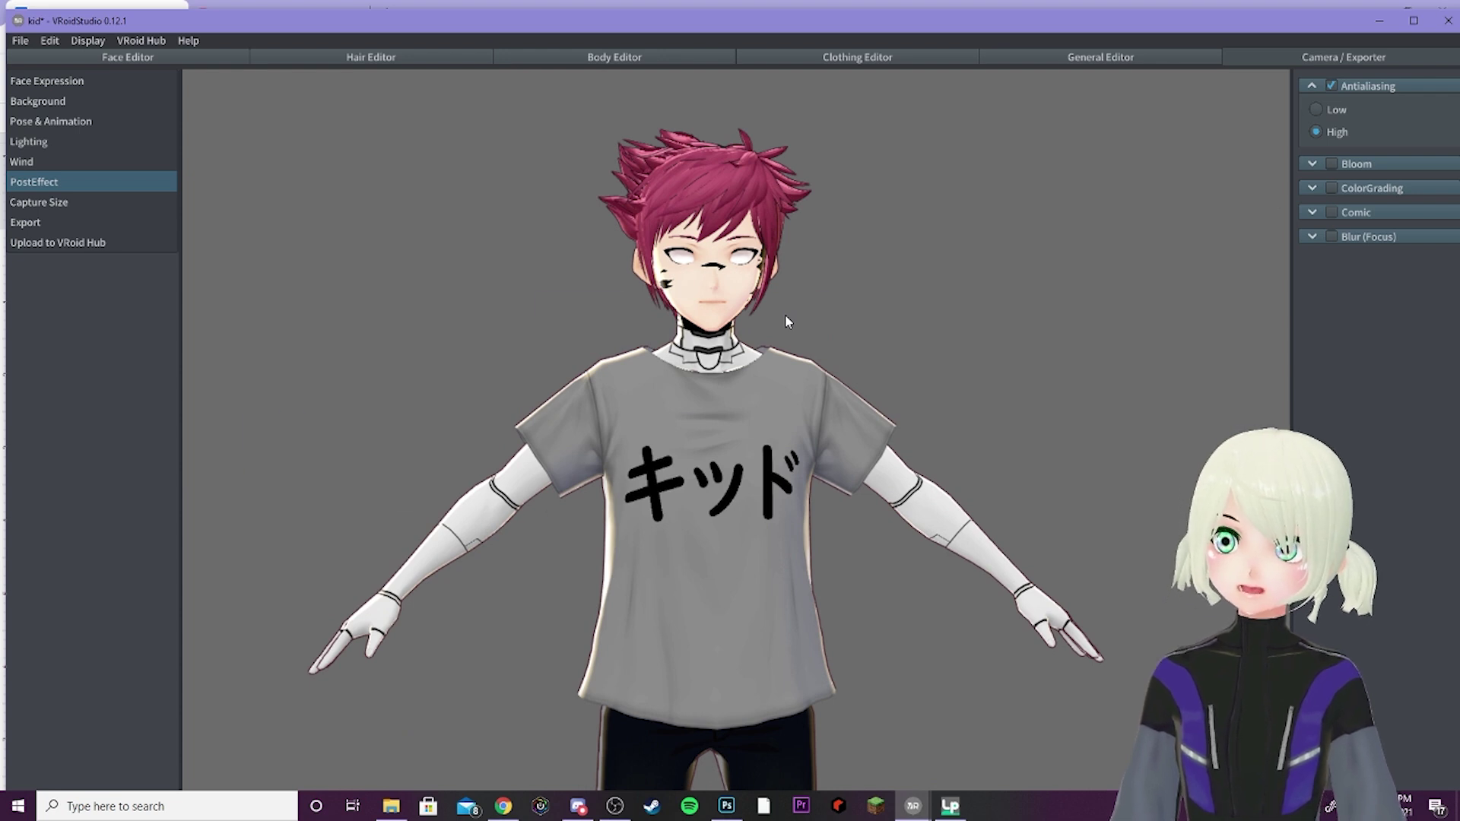
- Switch to the kid model and examine its hair, face and neck up close from several angles
{"action": "mouse_move", "coordinate": [790, 357]}
{"action": "right_mouse_down"}
{"action": "mouse_move", "coordinate": [749, 363]}
{"action": "mouse_move", "coordinate": [782, 367]}
{"action": "right_mouse_up"}
{"action": "scroll", "coordinate": [781, 438], "scroll_direction": "up", "scroll_amount": 1}
{"action": "scroll", "coordinate": [780, 434], "scroll_direction": "up", "scroll_amount": 2}
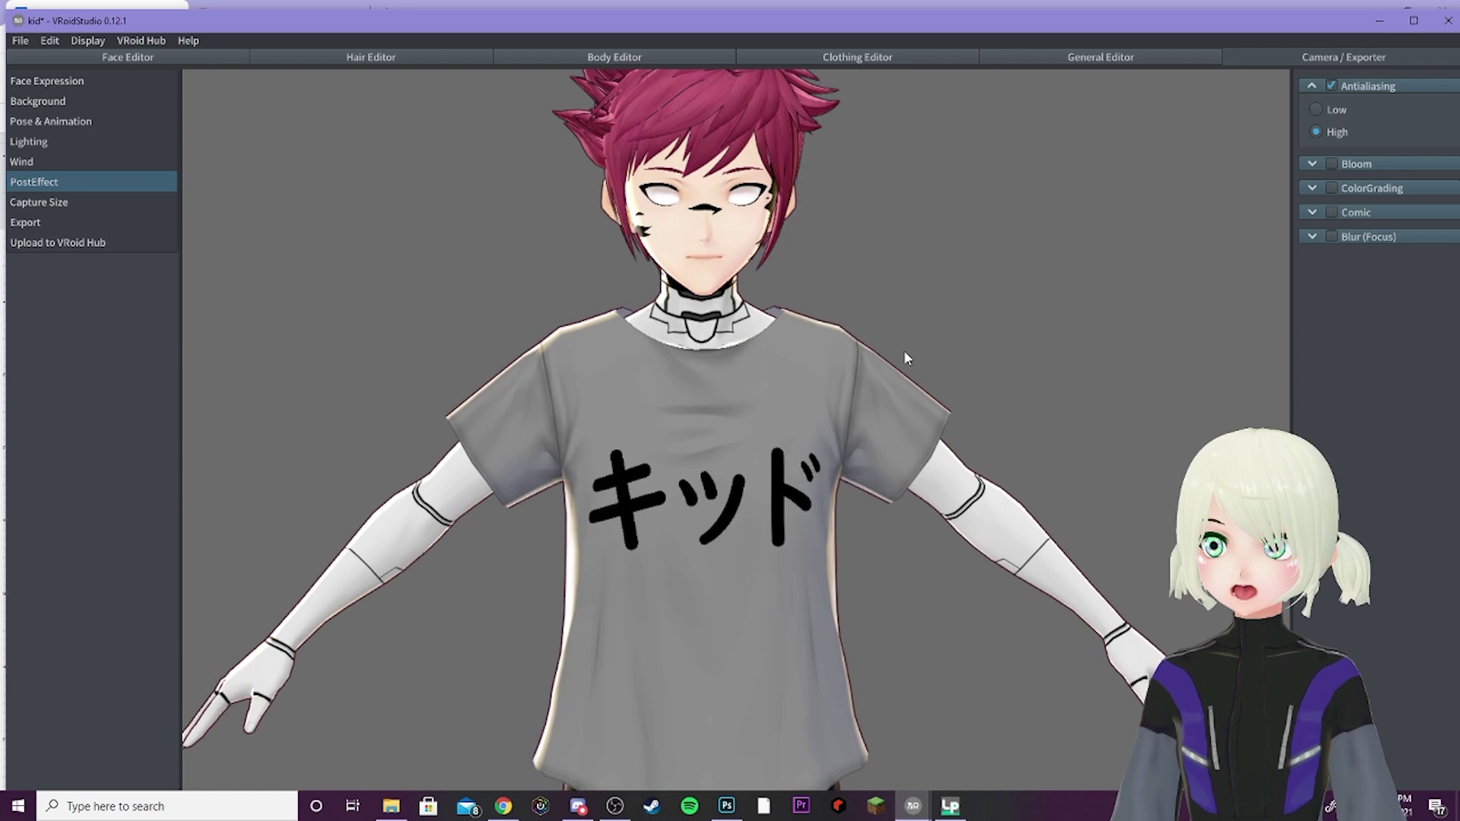
{"action": "scroll", "coordinate": [830, 377], "scroll_direction": "up", "scroll_amount": 2}
{"action": "middle_click_drag", "start_coordinate": [830, 377], "coordinate": [763, 476]}
{"action": "scroll", "coordinate": [779, 366], "scroll_direction": "up", "scroll_amount": 4}
{"action": "scroll", "coordinate": [762, 476], "scroll_direction": "down", "scroll_amount": 4}
{"action": "middle_click_drag", "start_coordinate": [591, 398], "coordinate": [663, 436]}
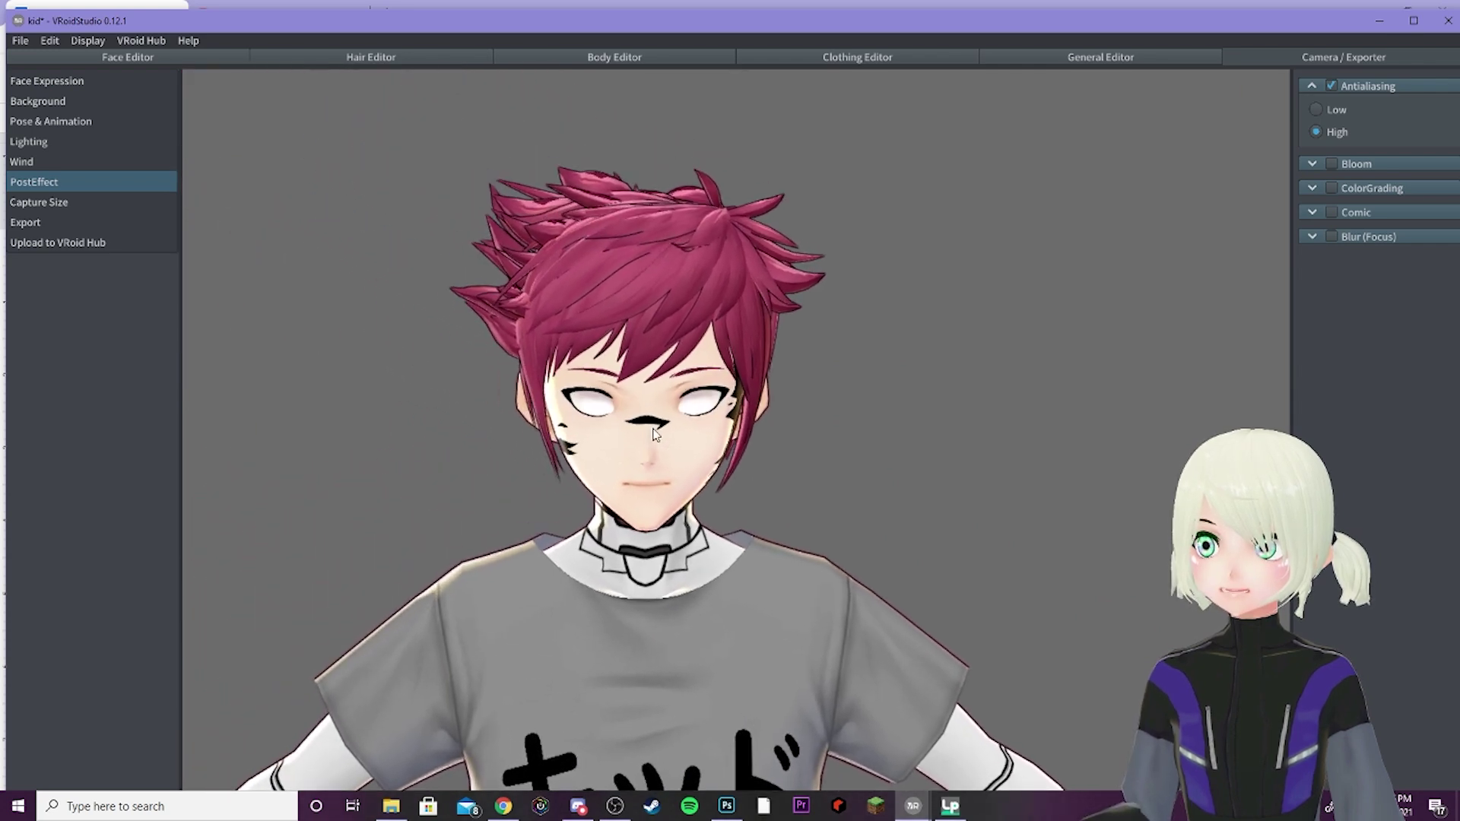
{"action": "scroll", "coordinate": [663, 436], "scroll_direction": "up", "scroll_amount": 1}
{"action": "scroll", "coordinate": [661, 422], "scroll_direction": "up", "scroll_amount": 5}
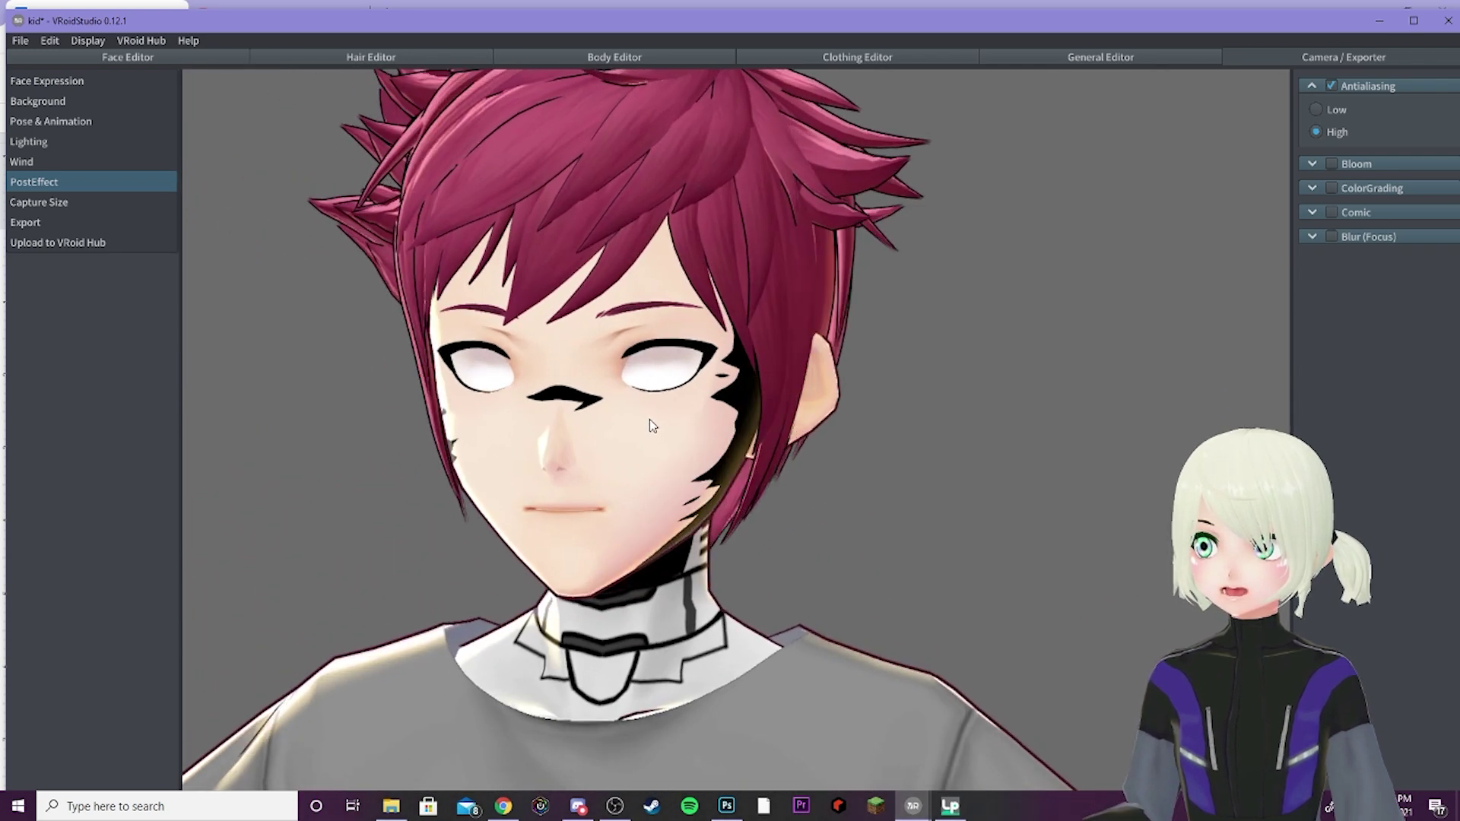
{"action": "right_click_drag", "start_coordinate": [659, 422], "coordinate": [676, 424]}
{"action": "middle_click_drag", "start_coordinate": [677, 424], "coordinate": [836, 510]}
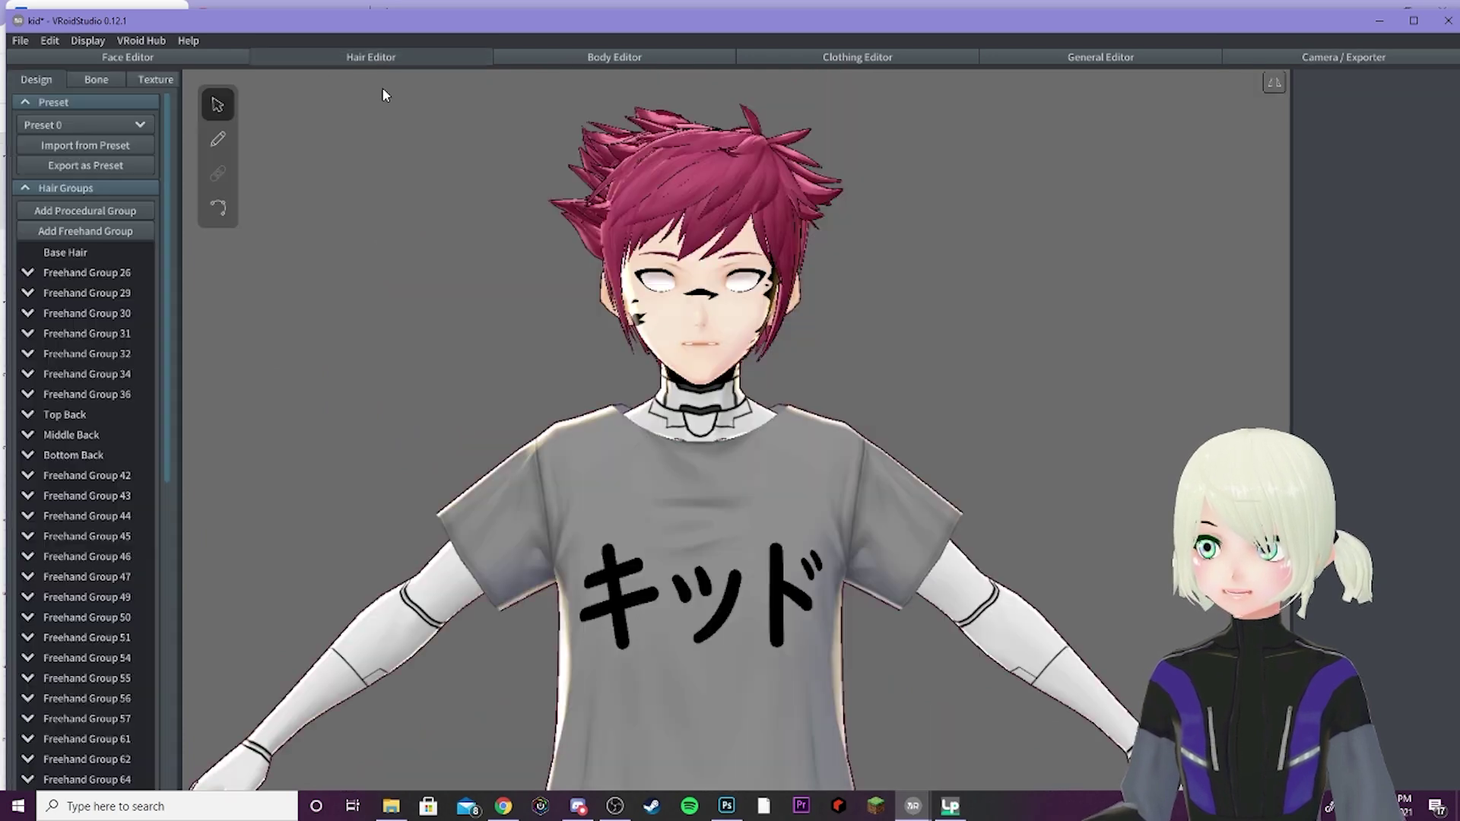
- Select a hair strand on top of the kid model's head and set its material's outline color to black (000000)
{"action": "left_click", "coordinate": [686, 194]}
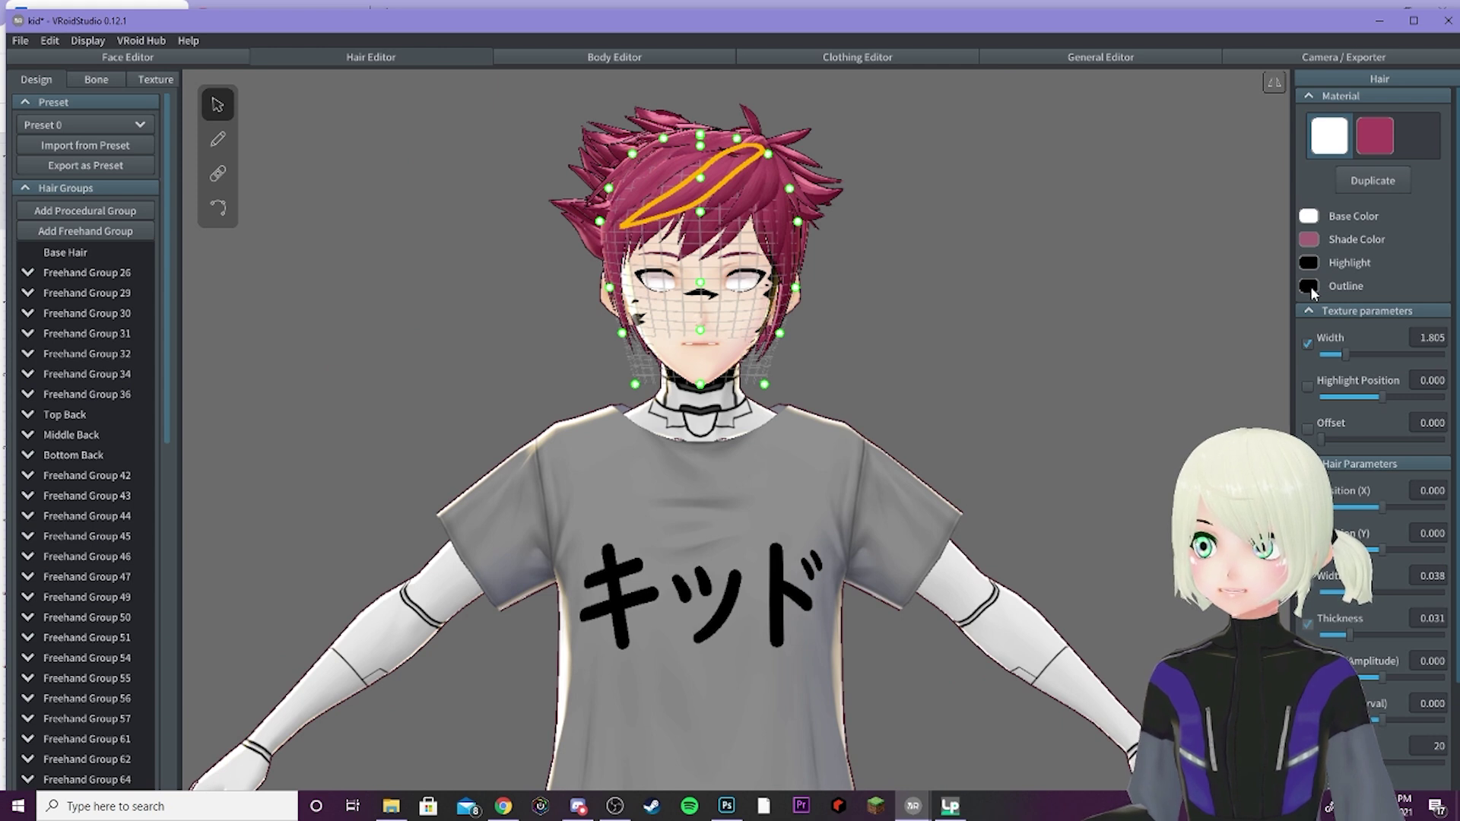
{"action": "left_click", "coordinate": [1310, 286]}
{"action": "left_click", "coordinate": [1176, 336]}
{"action": "mouse_move", "coordinate": [1176, 336]}
{"action": "left_mouse_down"}
{"action": "mouse_move", "coordinate": [1240, 319]}
{"action": "mouse_move", "coordinate": [1273, 396]}
{"action": "left_mouse_up"}
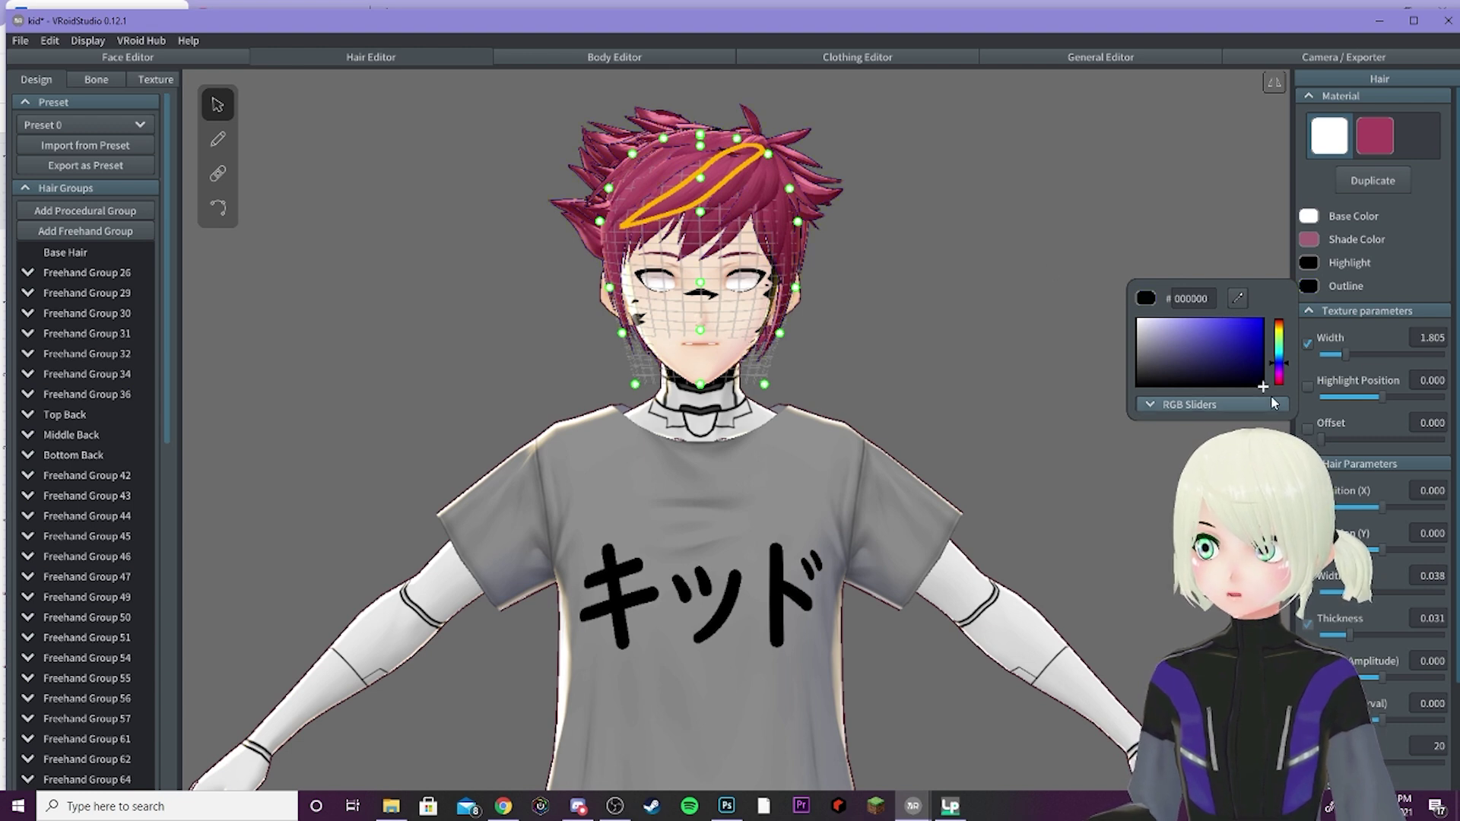
{"action": "left_click", "coordinate": [1425, 289]}
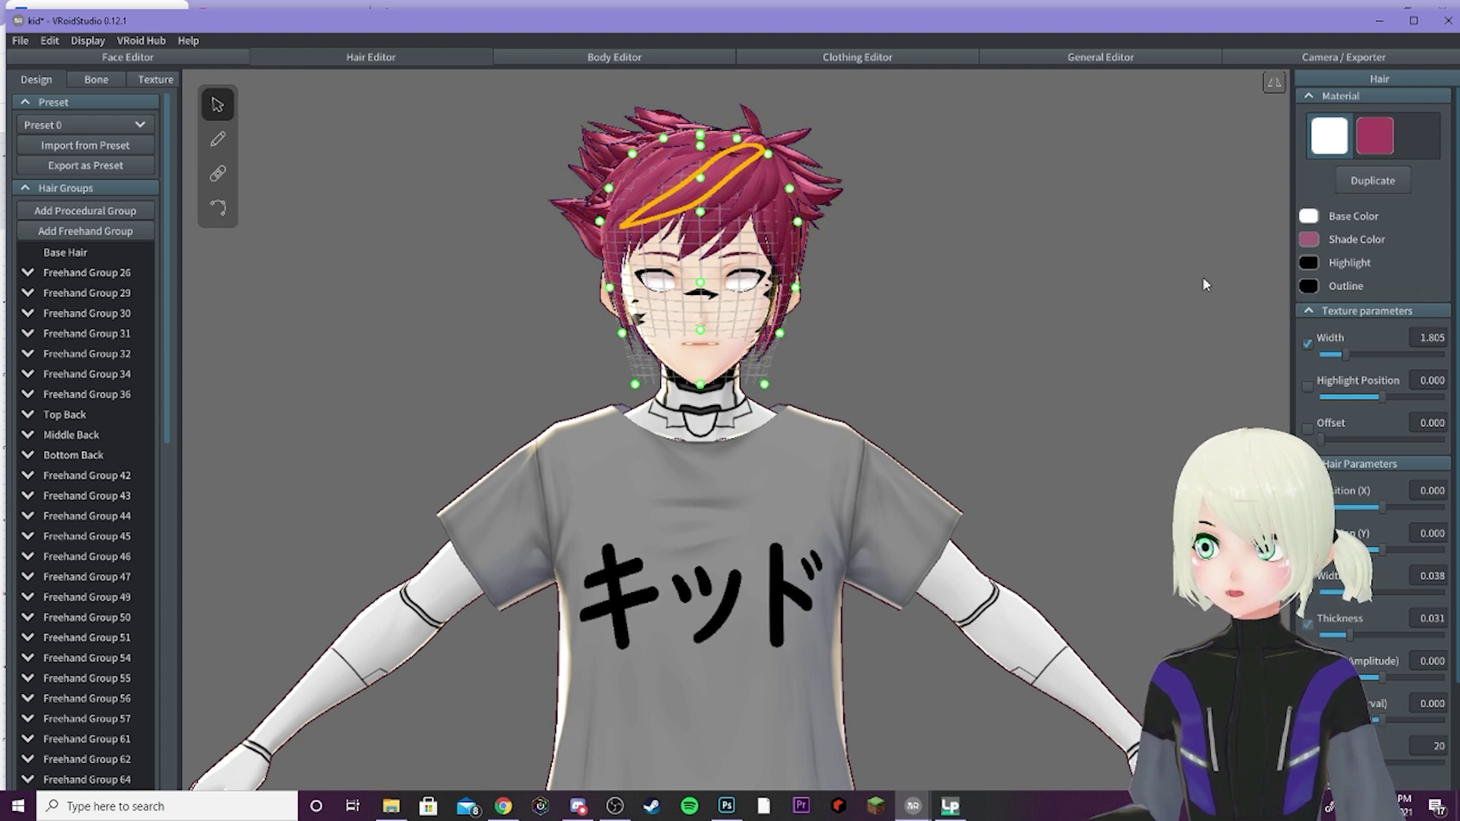
- Try a hair outline width of 0.24 in the model's general outline settings, and reduce it to 0.07
{"action": "left_click", "coordinate": [1077, 58]}
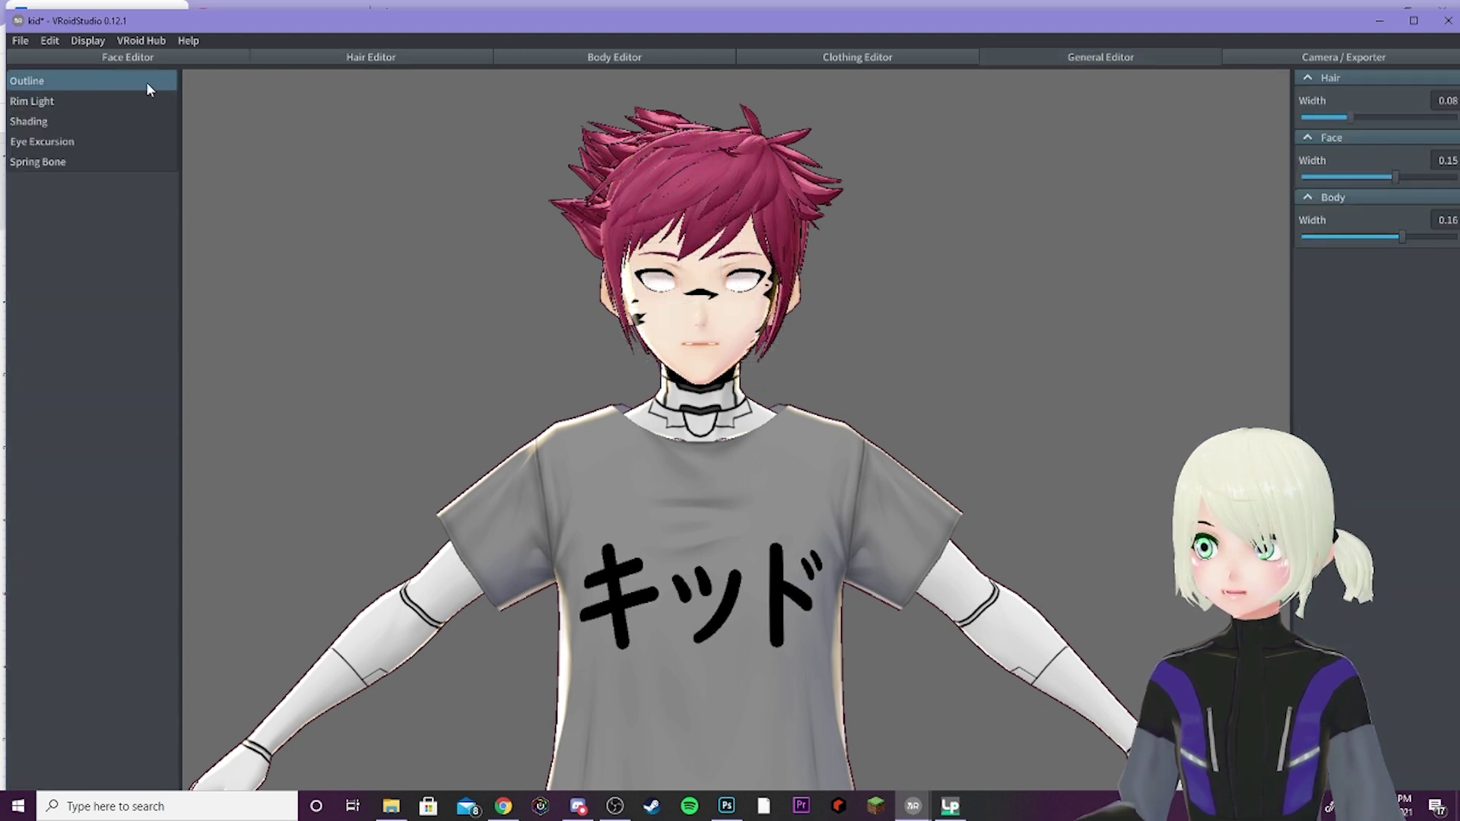
{"action": "left_click_drag", "start_coordinate": [1343, 118], "coordinate": [1456, 118]}
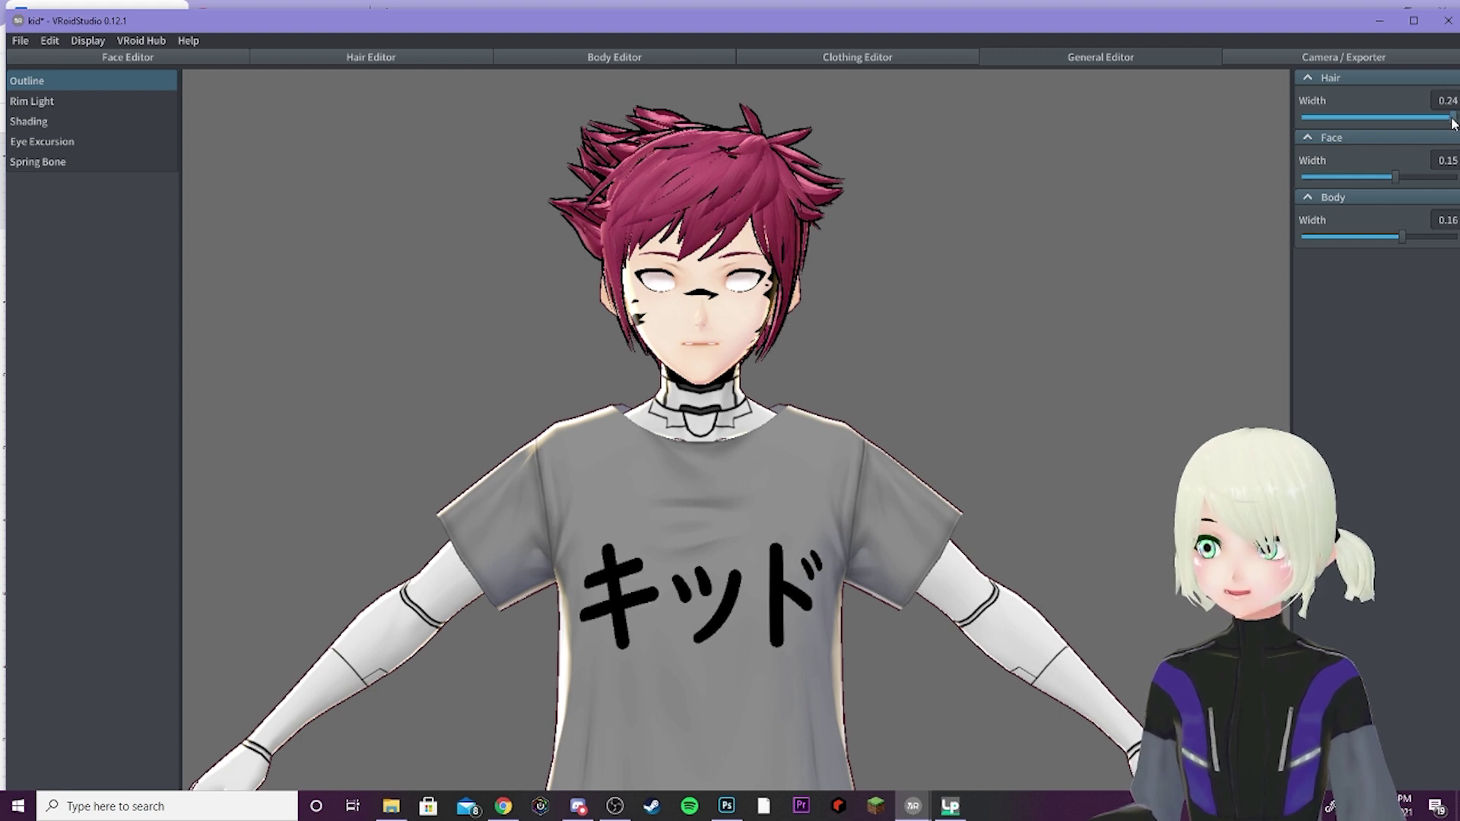
{"action": "left_click_drag", "start_coordinate": [1448, 118], "coordinate": [1352, 117]}
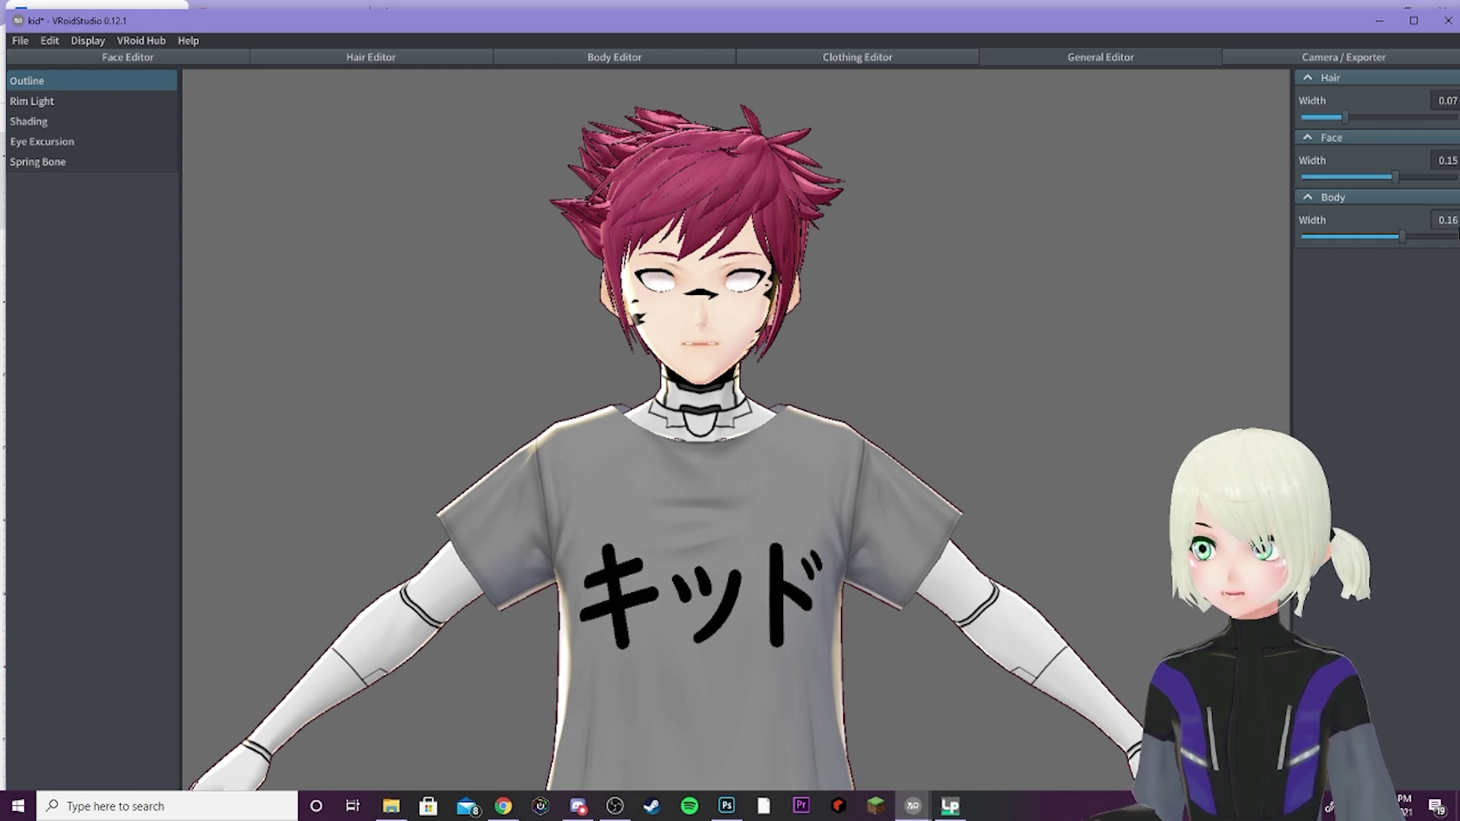
- Reduce the body and face outline widths to their minimum and increase the hair outline width
{"action": "mouse_move", "coordinate": [1402, 237]}
{"action": "left_mouse_down"}
{"action": "mouse_move", "coordinate": [1449, 237]}
{"action": "mouse_move", "coordinate": [1375, 241]}
{"action": "left_mouse_up"}
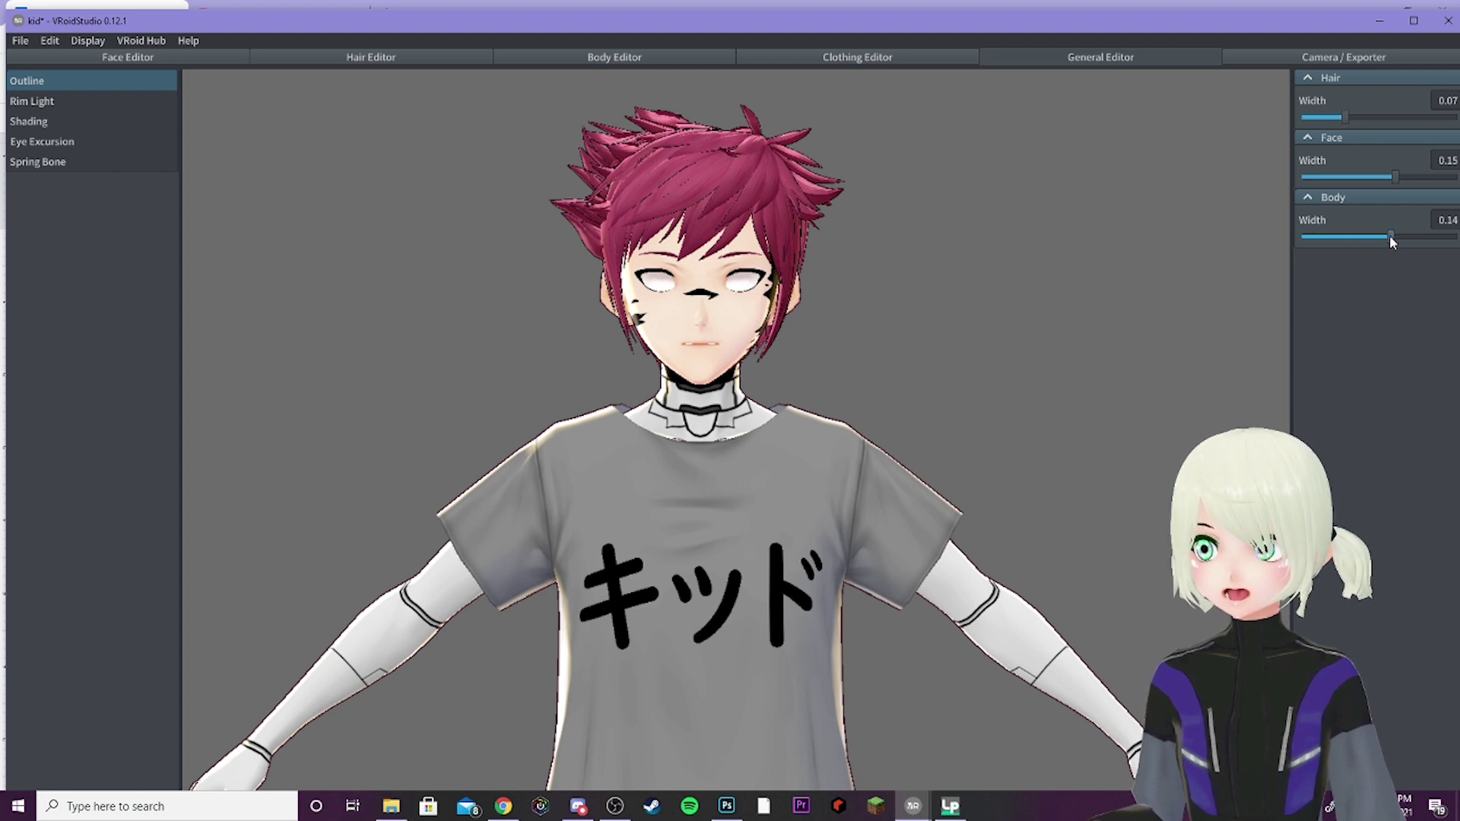
{"action": "left_click_drag", "start_coordinate": [1389, 237], "coordinate": [1302, 234]}
{"action": "left_click_drag", "start_coordinate": [1360, 180], "coordinate": [1291, 180]}
{"action": "left_click_drag", "start_coordinate": [1327, 107], "coordinate": [1395, 120]}
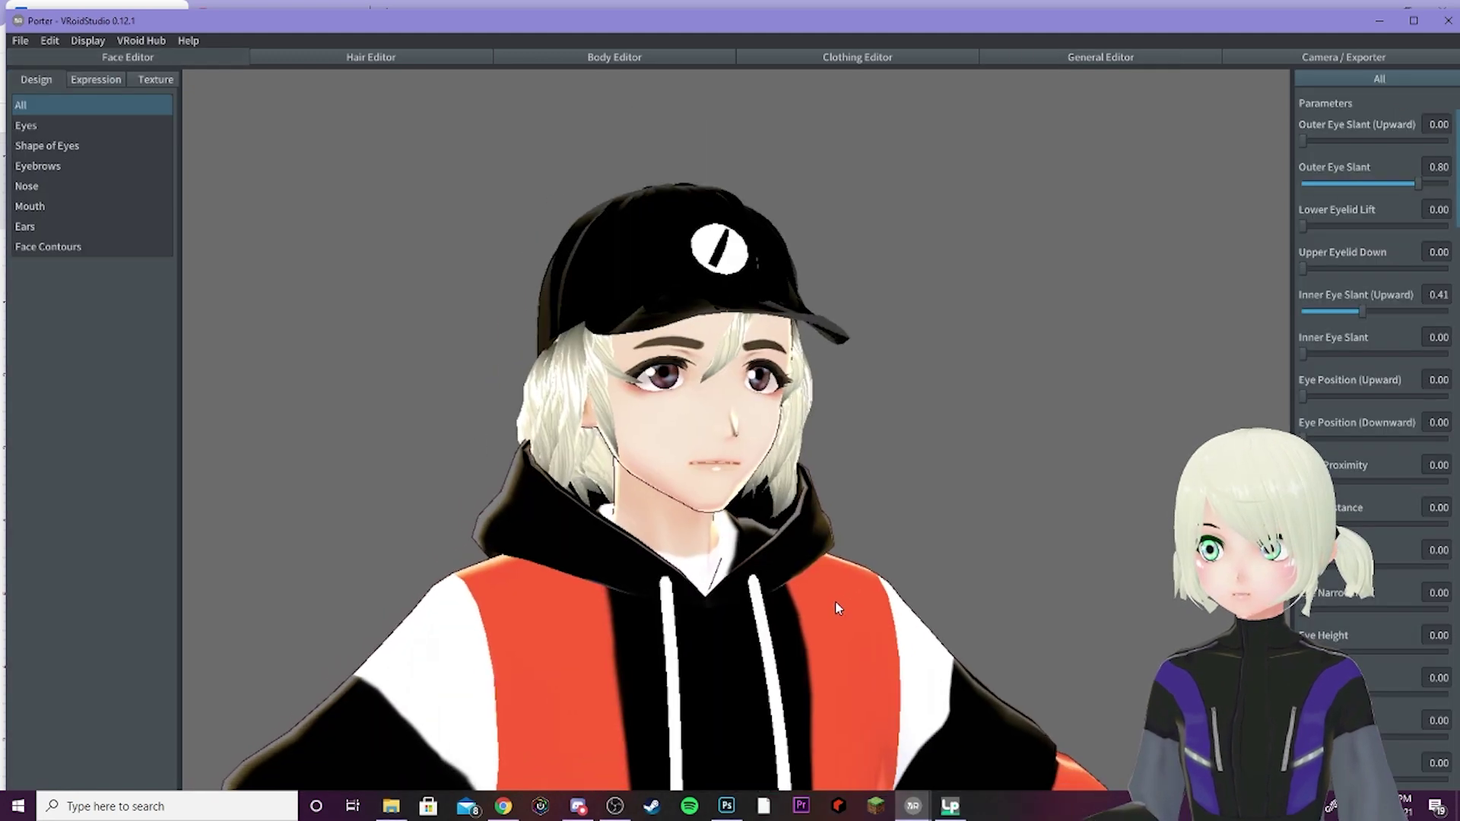
- Hide Freehand Group 5 and Freehand Group 4 on the Porter model to inspect how the cap is built from hair
{"action": "middle_click_drag", "start_coordinate": [836, 602], "coordinate": [839, 599]}
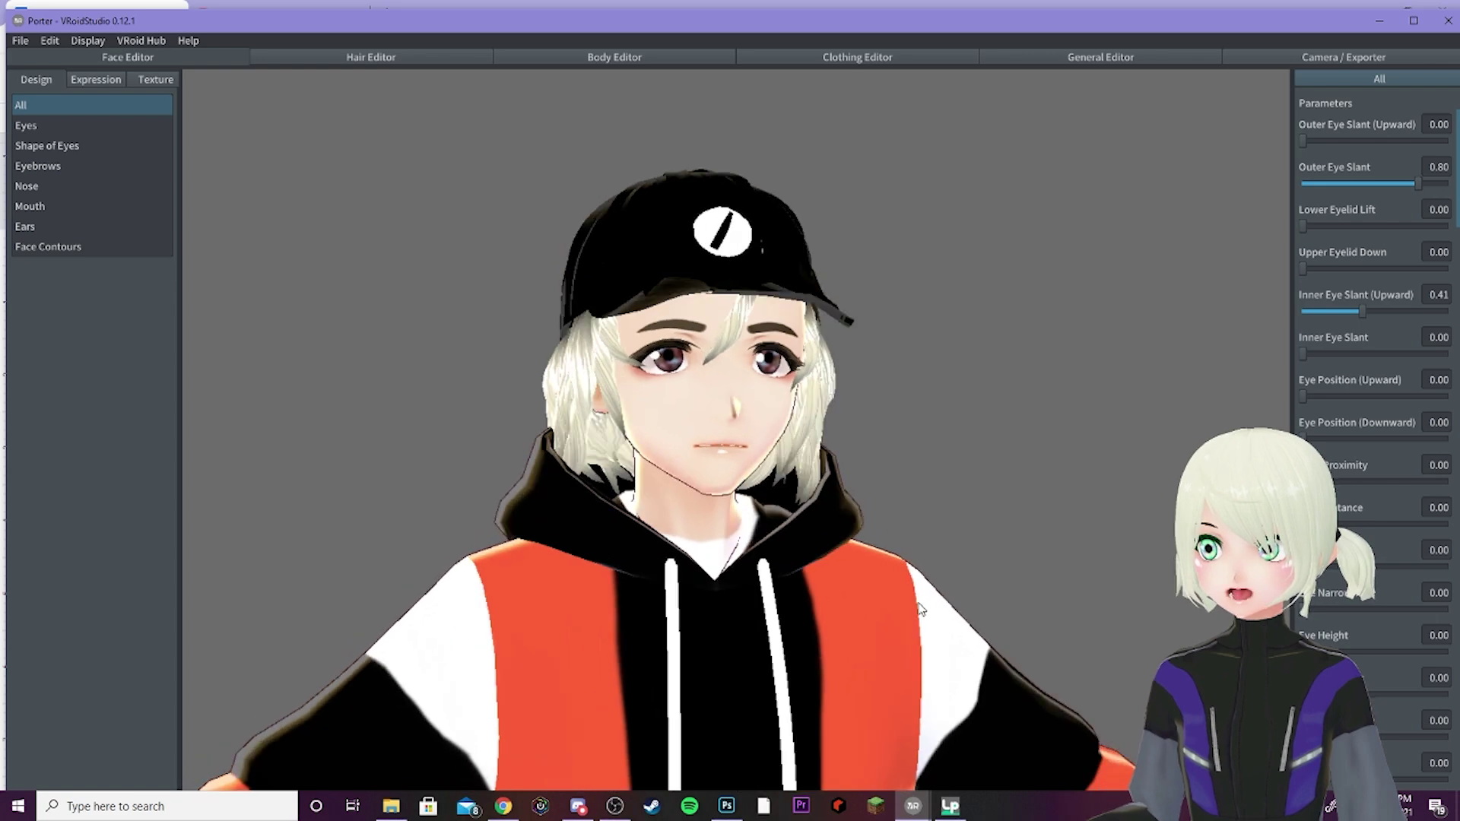
{"action": "right_click_drag", "start_coordinate": [920, 603], "coordinate": [847, 470]}
{"action": "right_click_drag", "start_coordinate": [704, 230], "coordinate": [737, 257]}
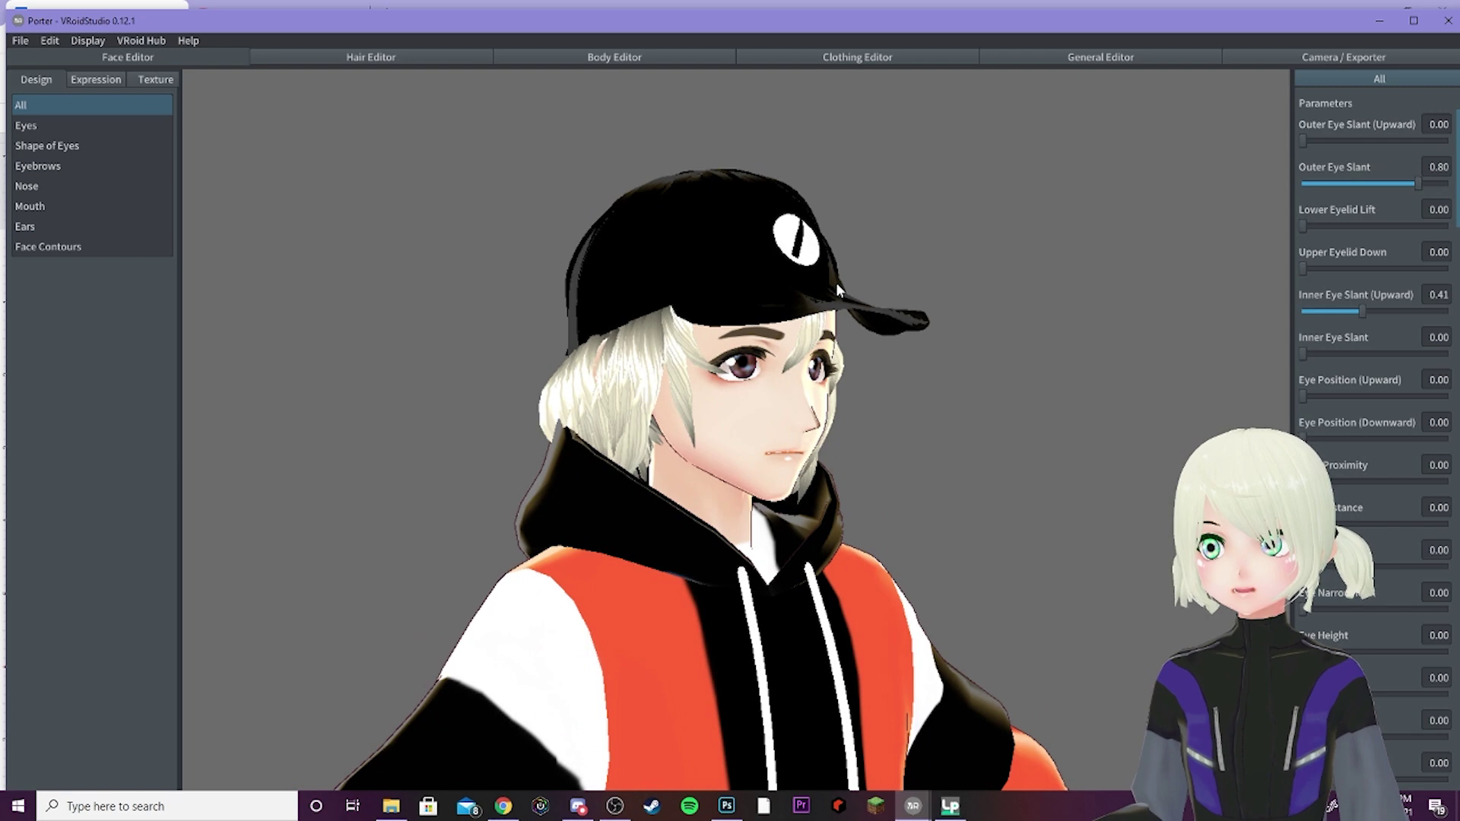
{"action": "left_click", "coordinate": [456, 59]}
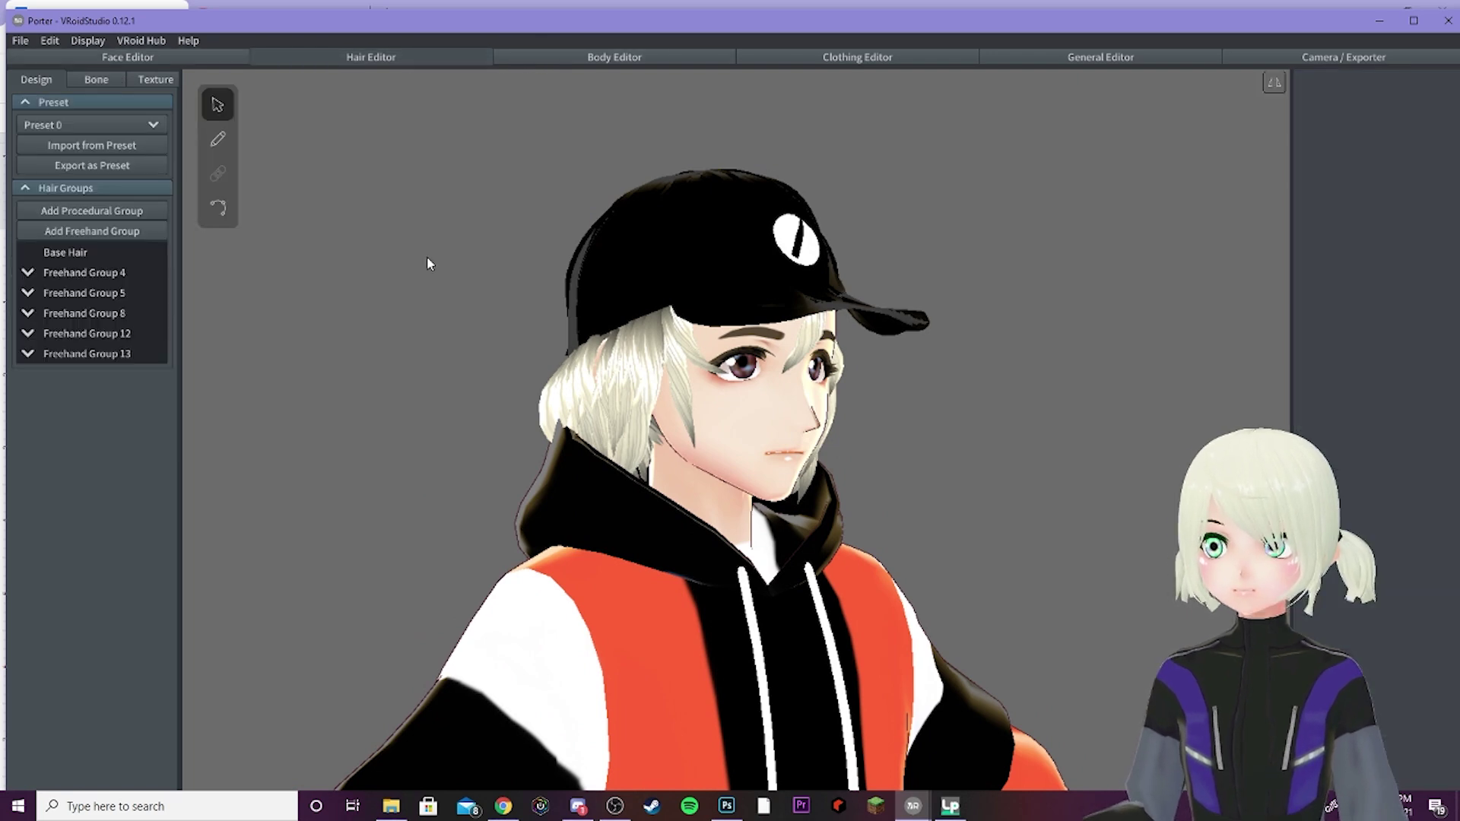
{"action": "mouse_move", "coordinate": [705, 330]}
{"action": "right_mouse_down"}
{"action": "mouse_move", "coordinate": [643, 331]}
{"action": "mouse_move", "coordinate": [714, 332]}
{"action": "right_mouse_up"}
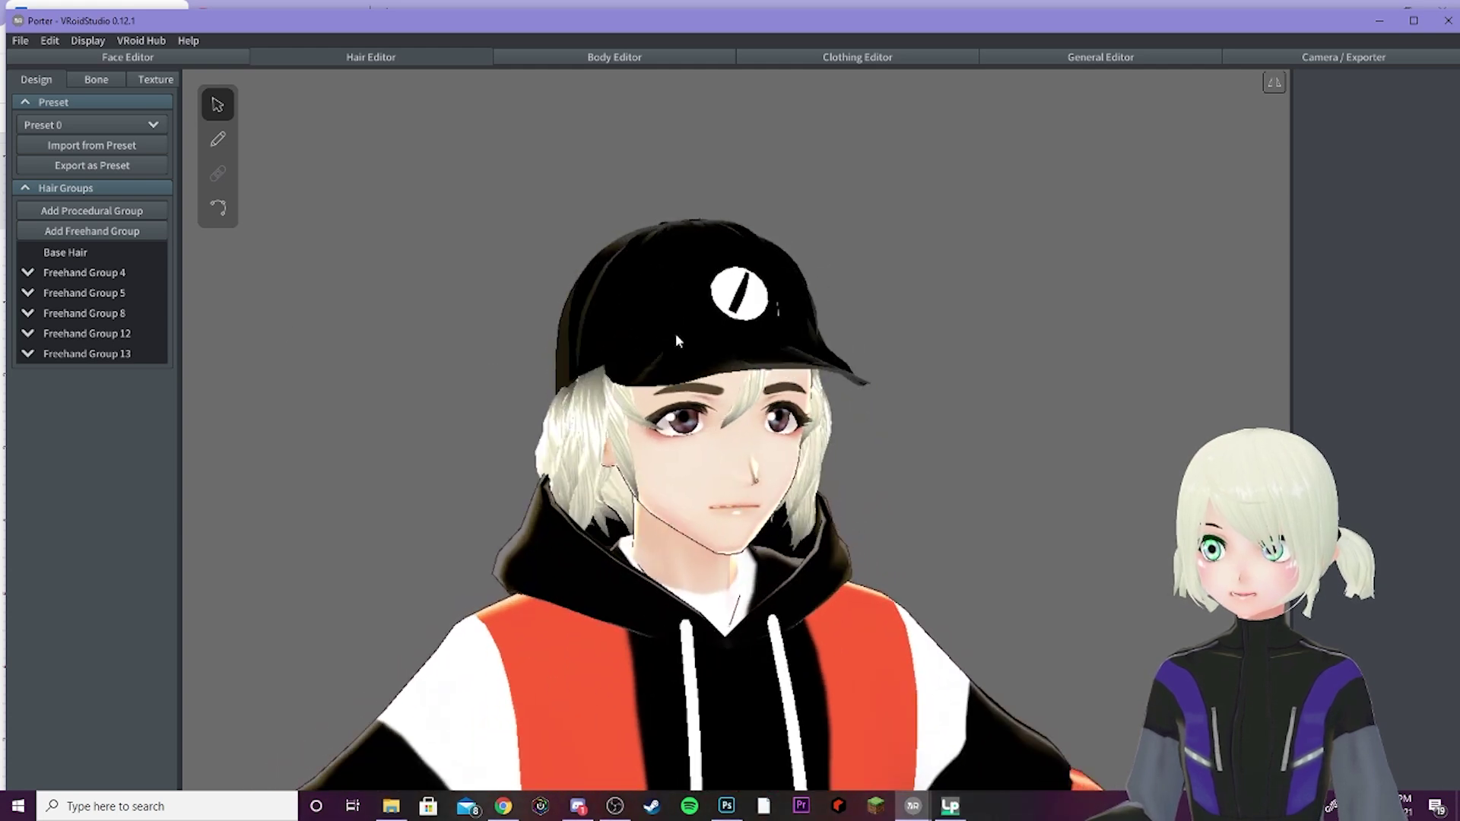
{"action": "left_click", "coordinate": [139, 294]}
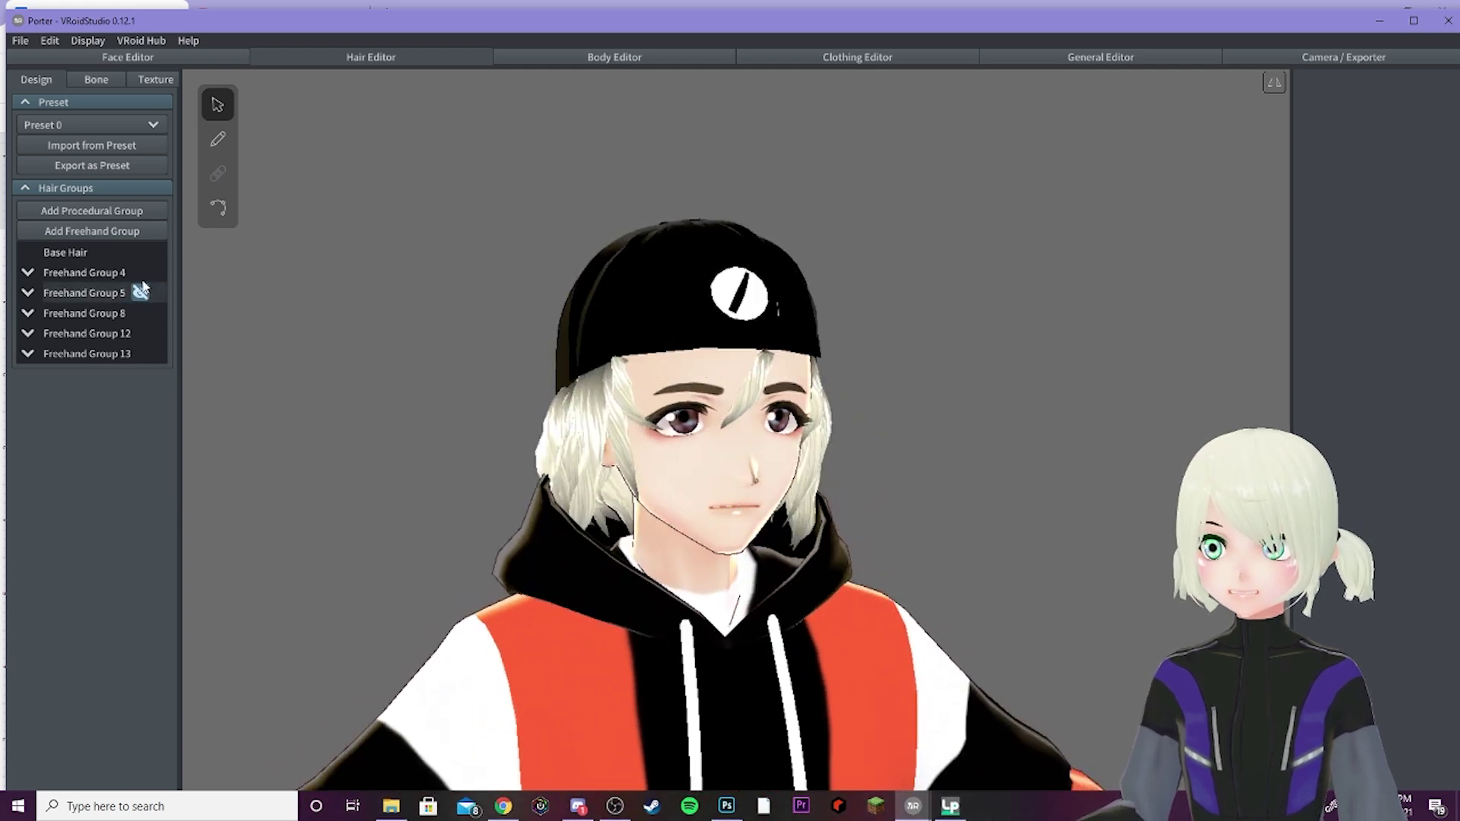
{"action": "left_click", "coordinate": [141, 273]}
{"action": "right_click_drag", "start_coordinate": [749, 368], "coordinate": [527, 354]}
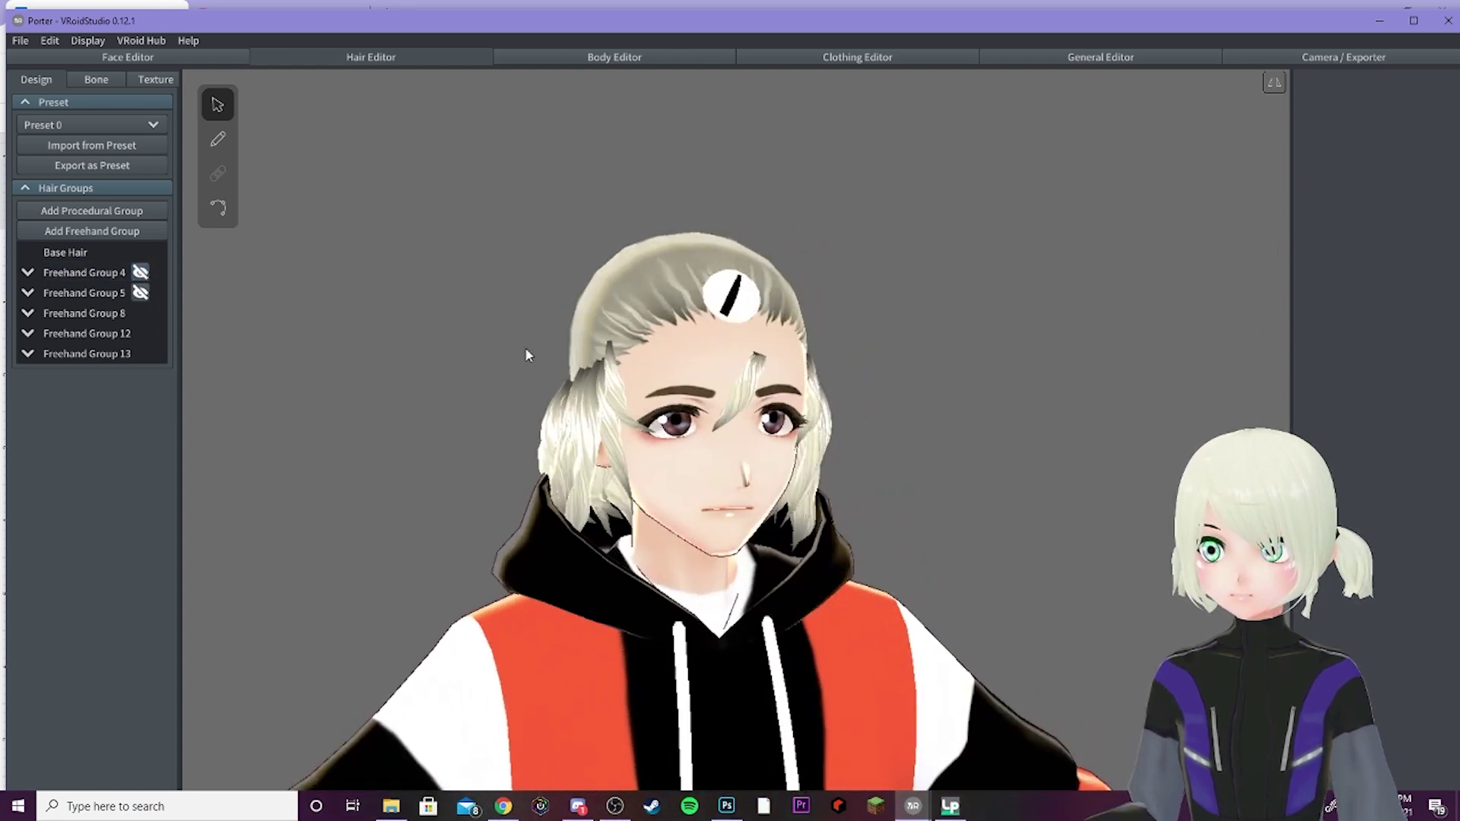
- Show Freehand Group 5 again and select it to examine the cap's brim and its guide mesh from the side and front
{"action": "left_click", "coordinate": [140, 292]}
{"action": "right_click_drag", "start_coordinate": [303, 334], "coordinate": [445, 349]}
{"action": "left_click", "coordinate": [89, 292]}
{"action": "right_click_drag", "start_coordinate": [623, 252], "coordinate": [695, 226]}
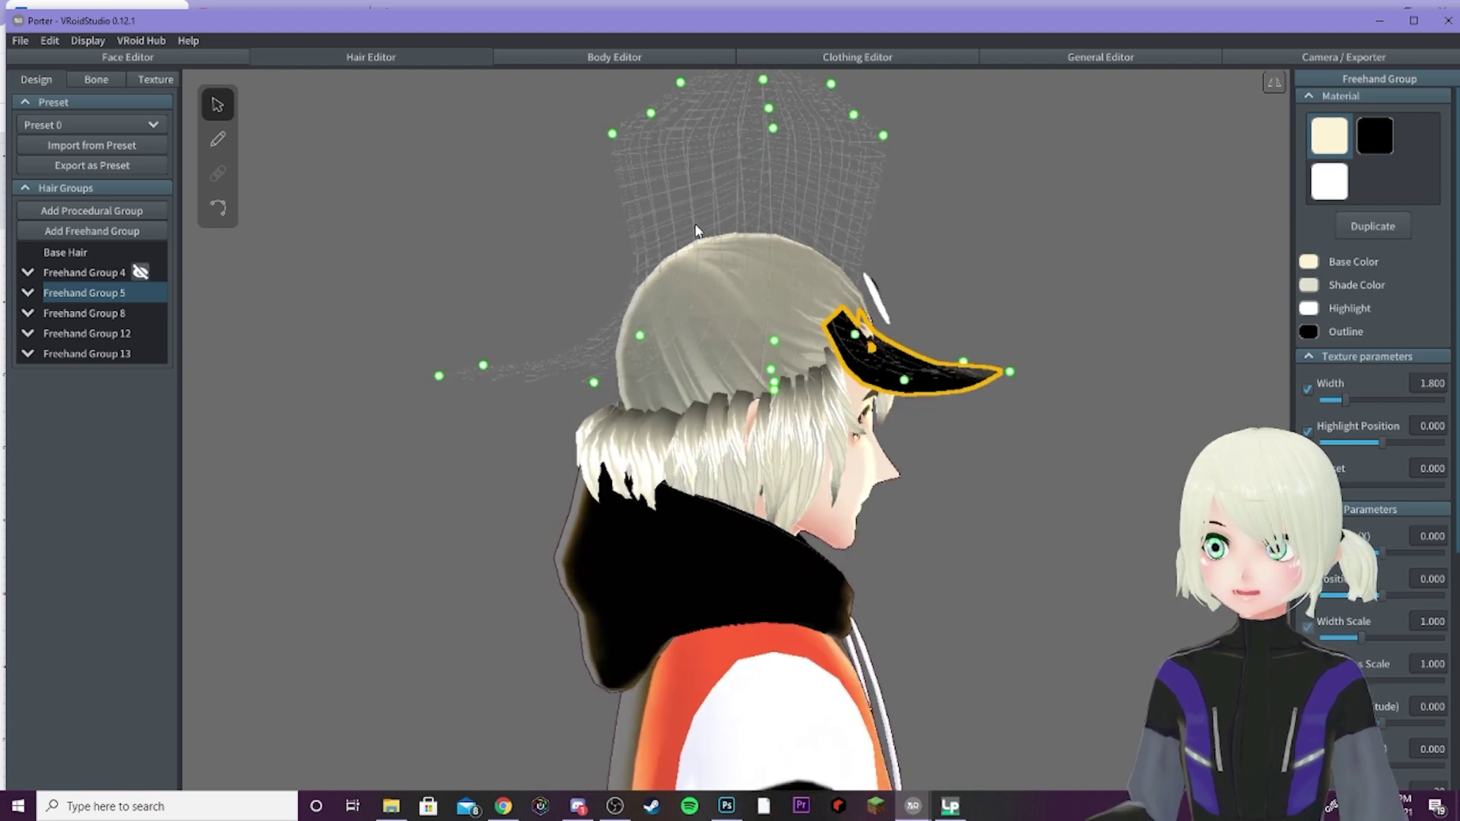
{"action": "right_click_drag", "start_coordinate": [980, 365], "coordinate": [913, 382]}
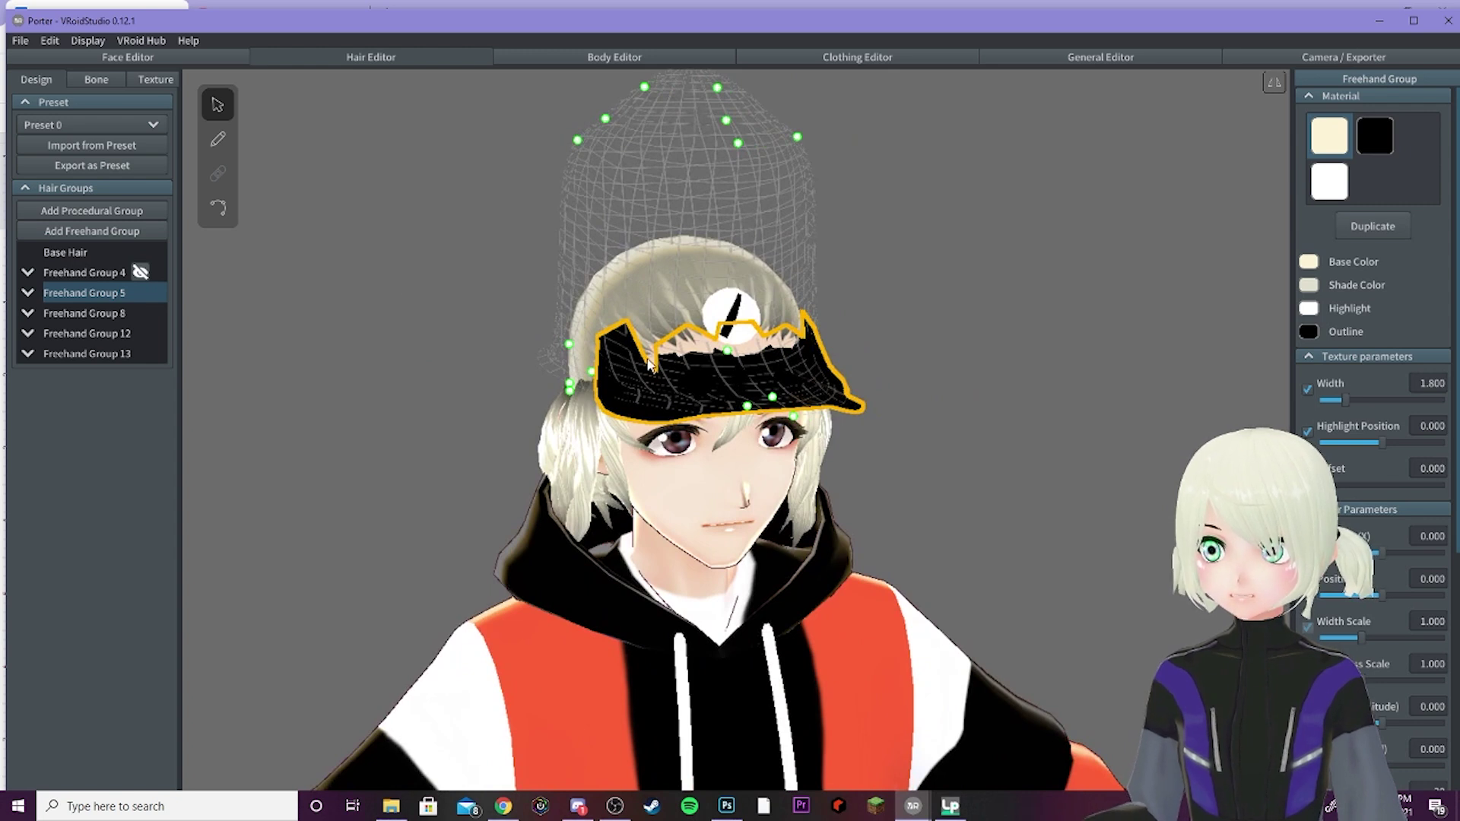
- Assign the black material to Freehand Group 5 and check its highlight color
{"action": "left_click", "coordinate": [1375, 137]}
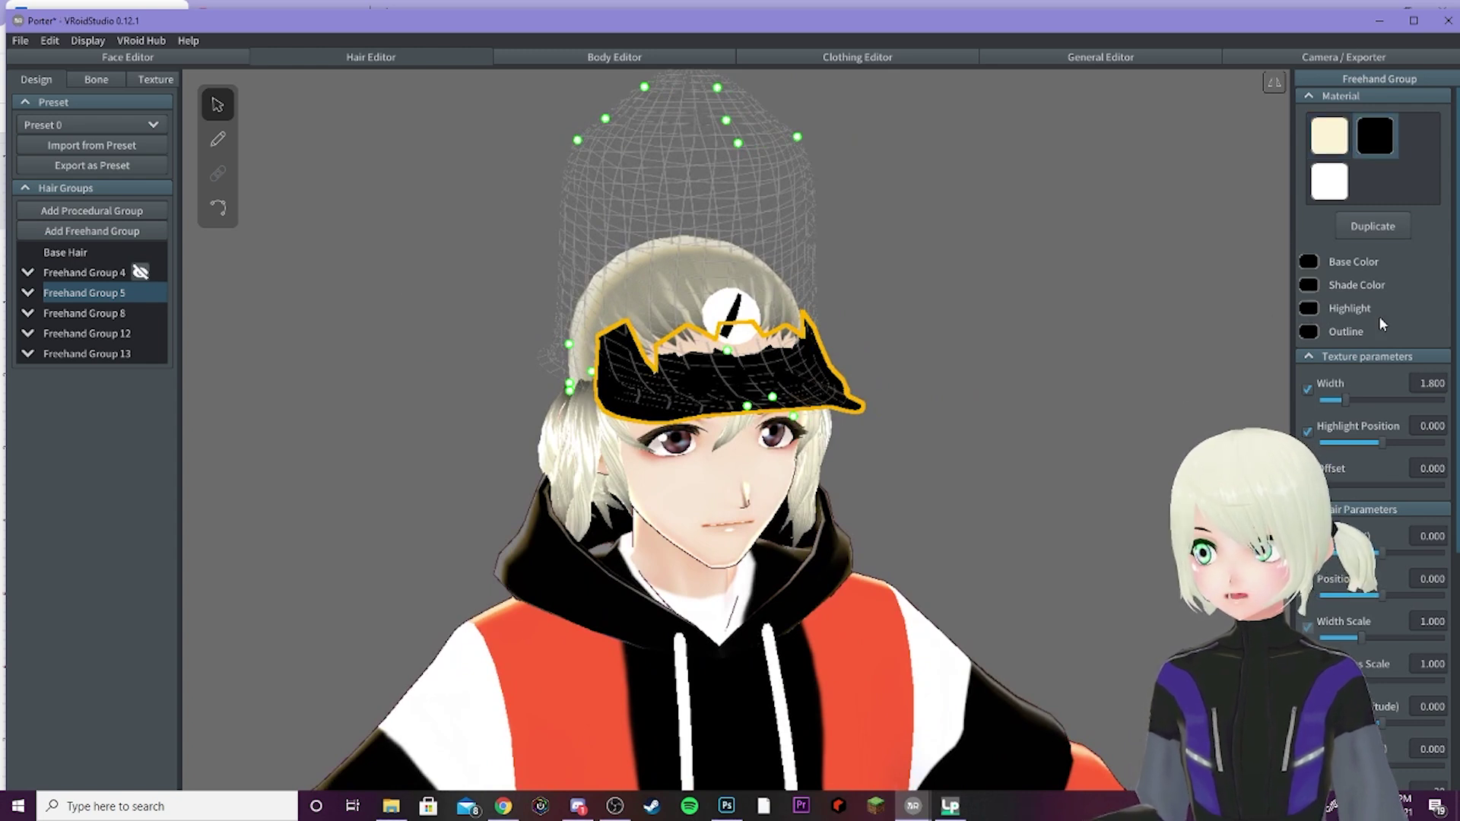
{"action": "left_click", "coordinate": [1309, 308]}
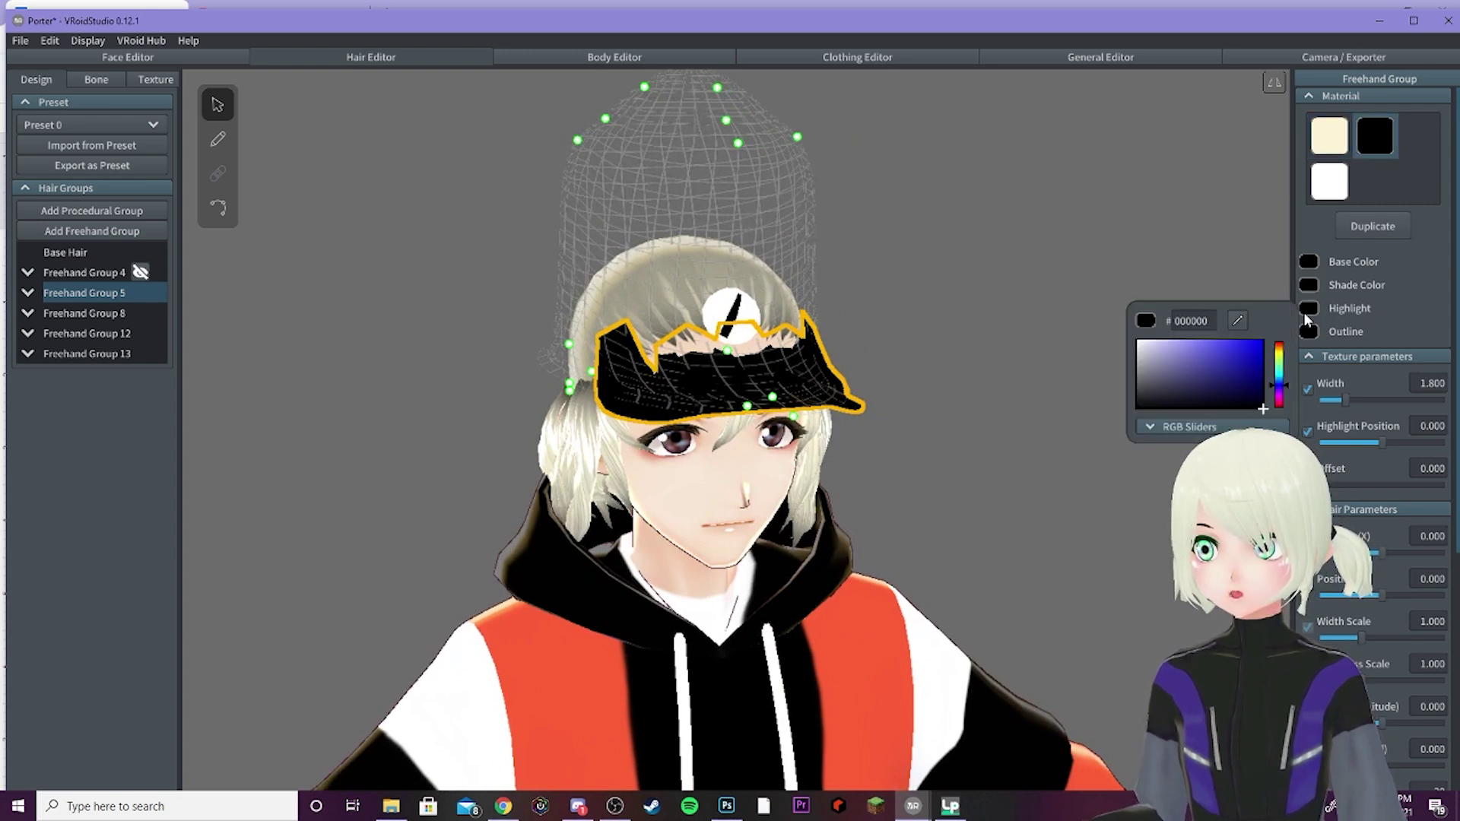
{"action": "left_click", "coordinate": [1346, 316]}
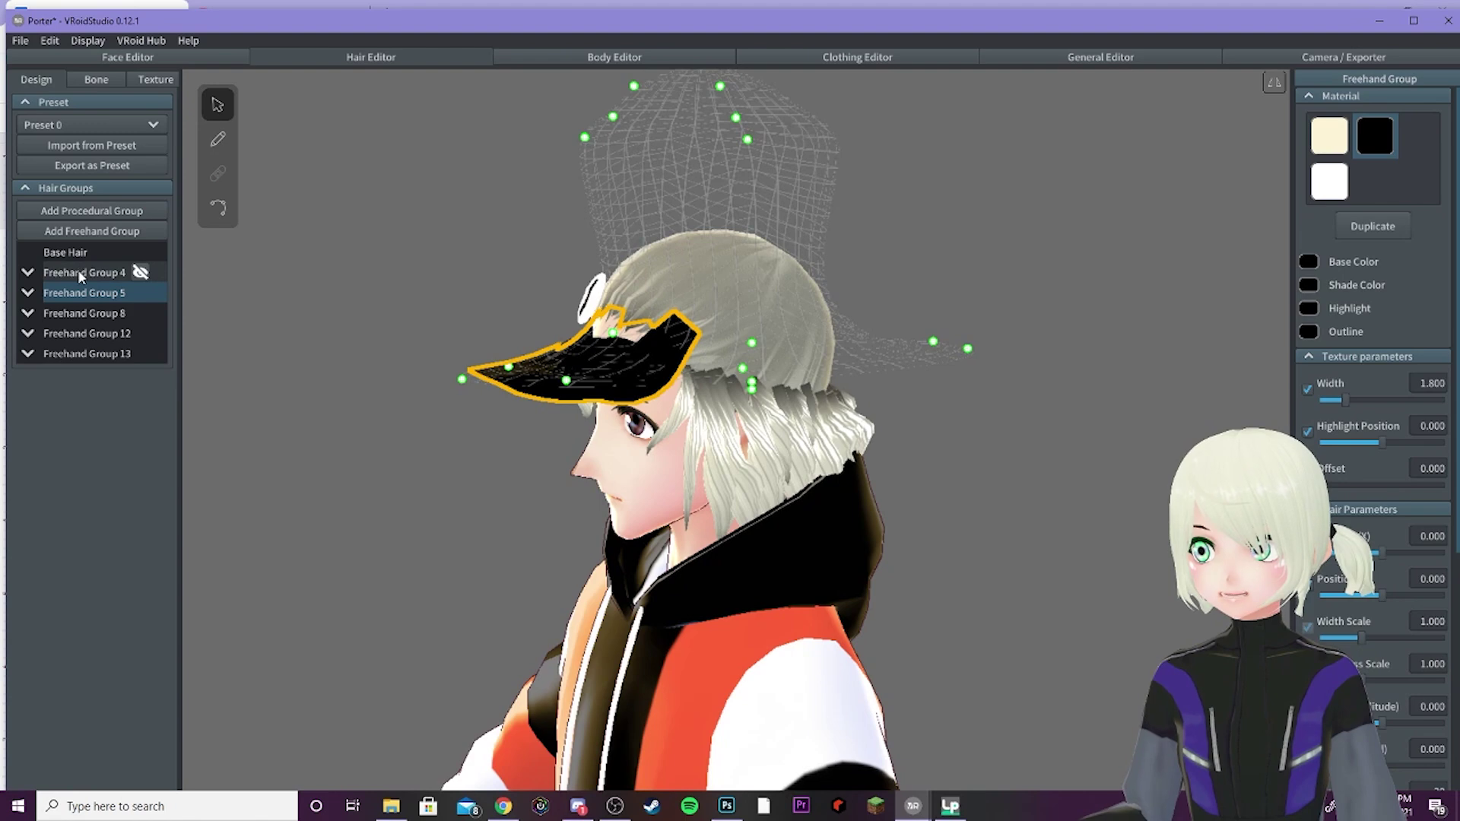
- Show and select Freehand Group 4, which forms the cap's crown, and expand its list of hair strands
{"action": "left_click", "coordinate": [79, 272]}
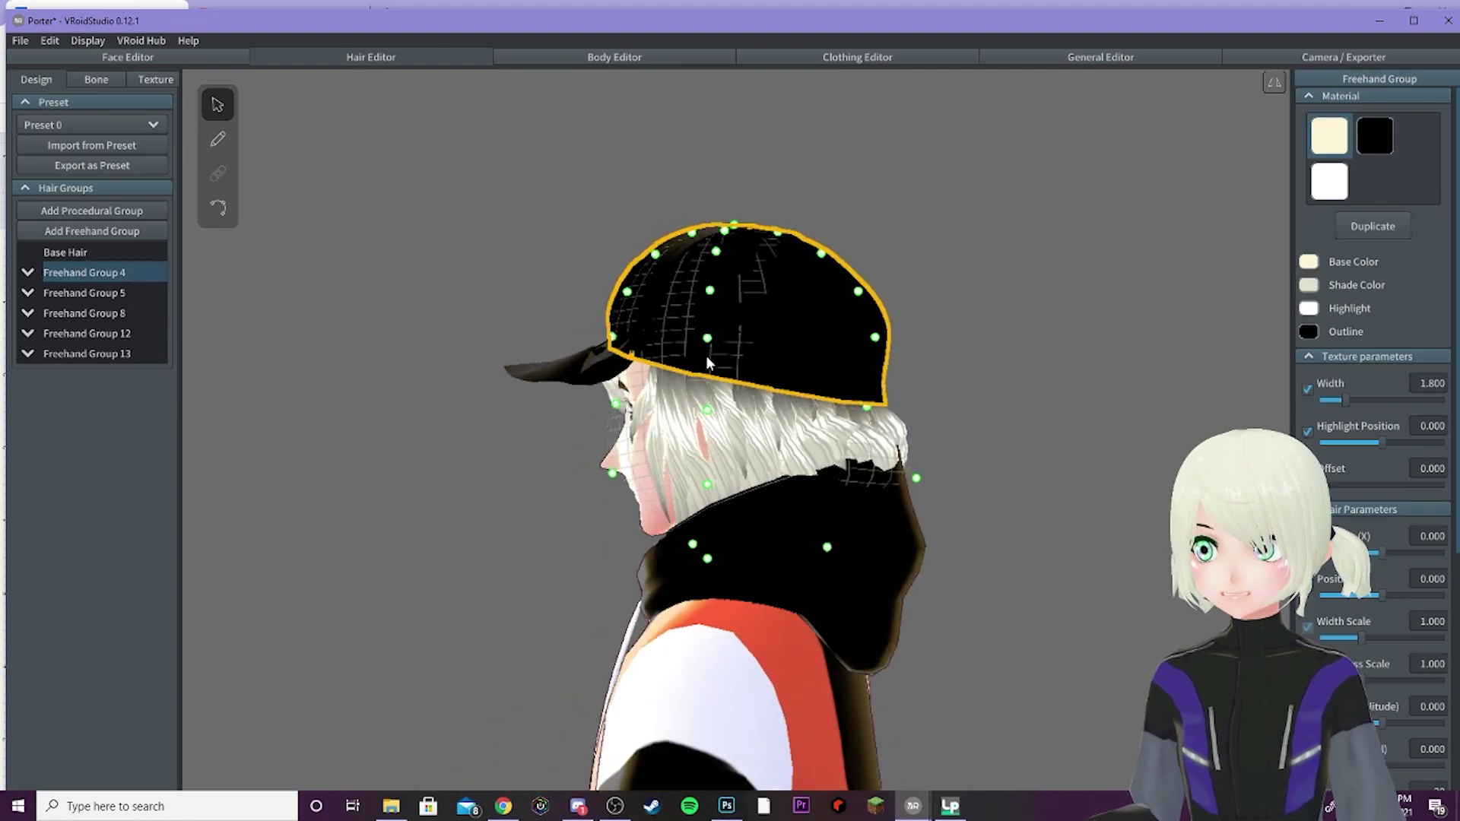
{"action": "right_click_drag", "start_coordinate": [707, 364], "coordinate": [764, 376]}
{"action": "left_click", "coordinate": [28, 272]}
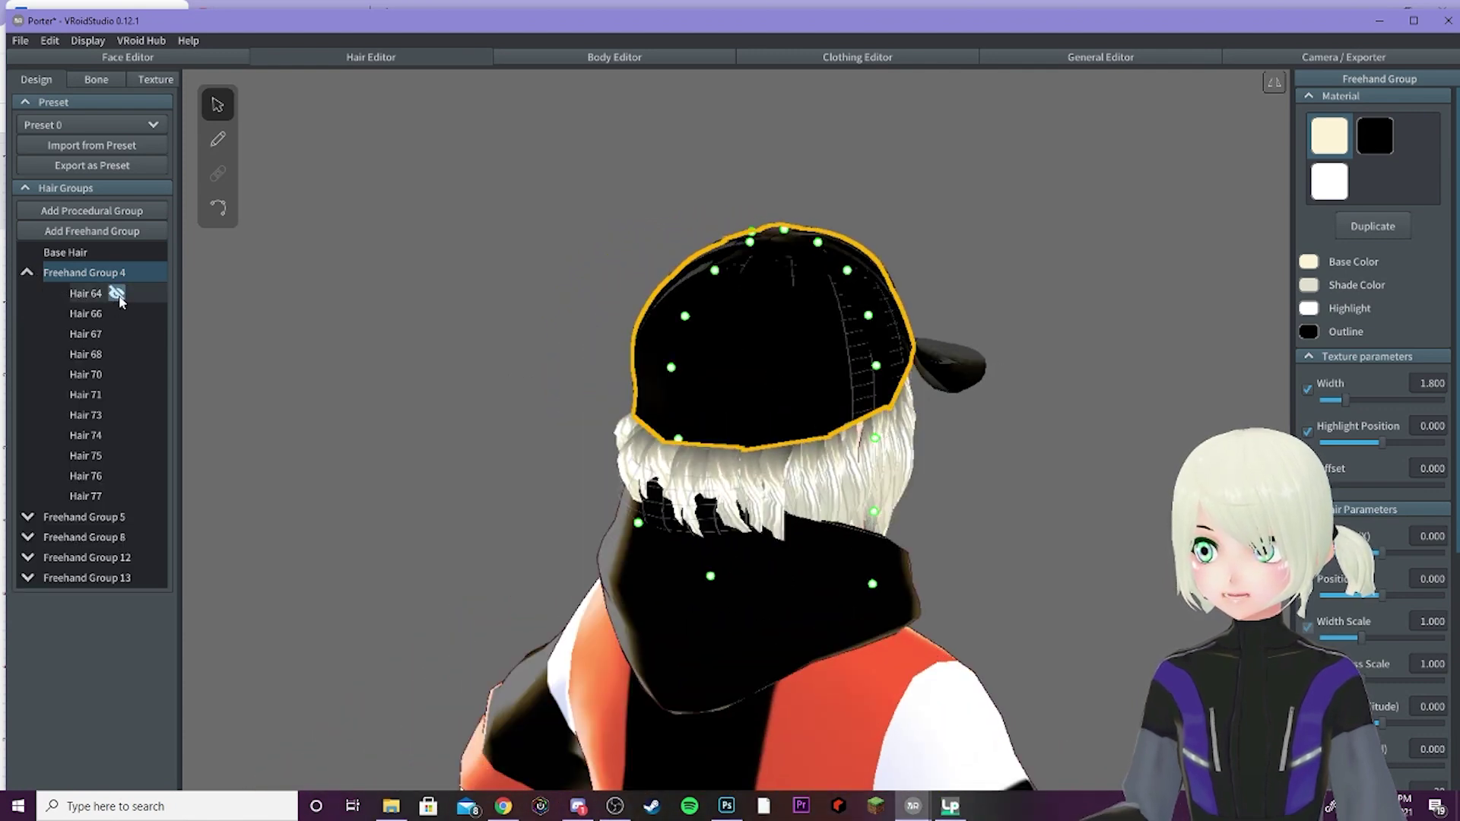
- Hide Hair 64, Hair 66 and Hair 67 one by one to examine the cap's panels, and review the complete cap
{"action": "left_click", "coordinate": [116, 293]}
{"action": "right_click_drag", "start_coordinate": [464, 336], "coordinate": [475, 365]}
{"action": "left_click", "coordinate": [117, 313]}
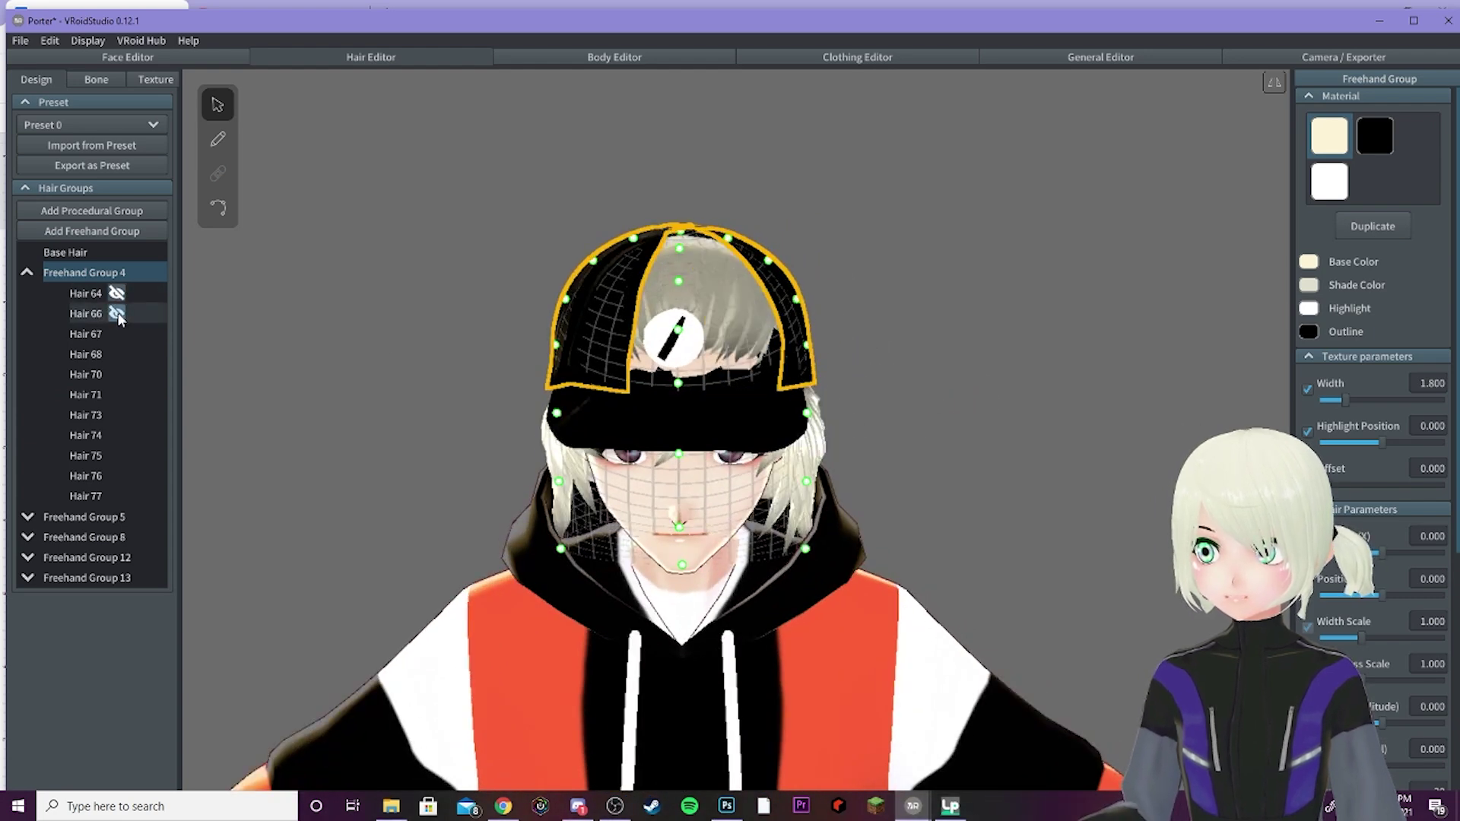
{"action": "left_click", "coordinate": [117, 334]}
{"action": "right_click_drag", "start_coordinate": [368, 354], "coordinate": [397, 363]}
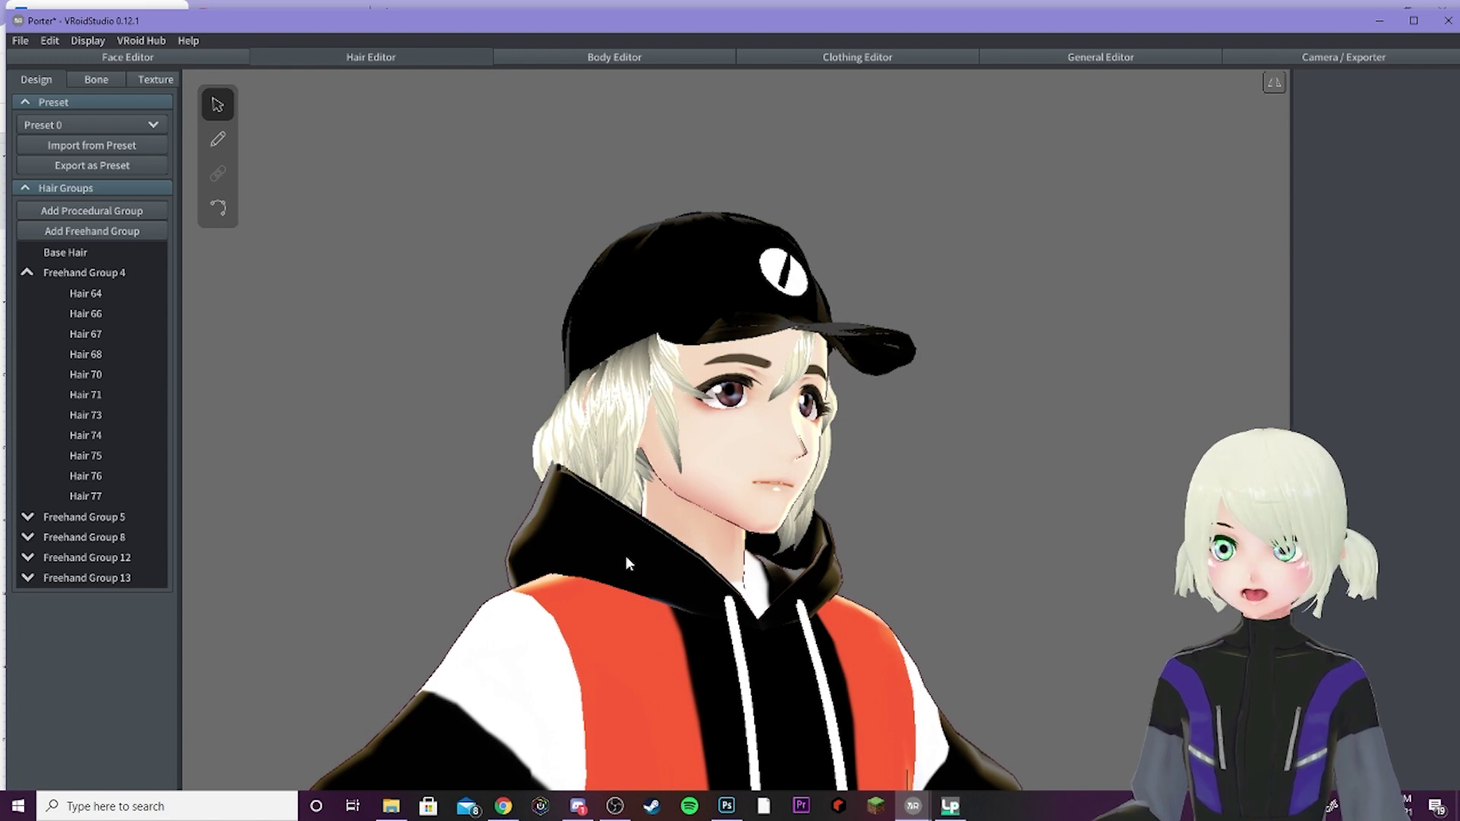
{"action": "mouse_move", "coordinate": [626, 557]}
{"action": "right_mouse_down"}
{"action": "mouse_move", "coordinate": [555, 560]}
{"action": "mouse_move", "coordinate": [629, 568]}
{"action": "right_mouse_up"}
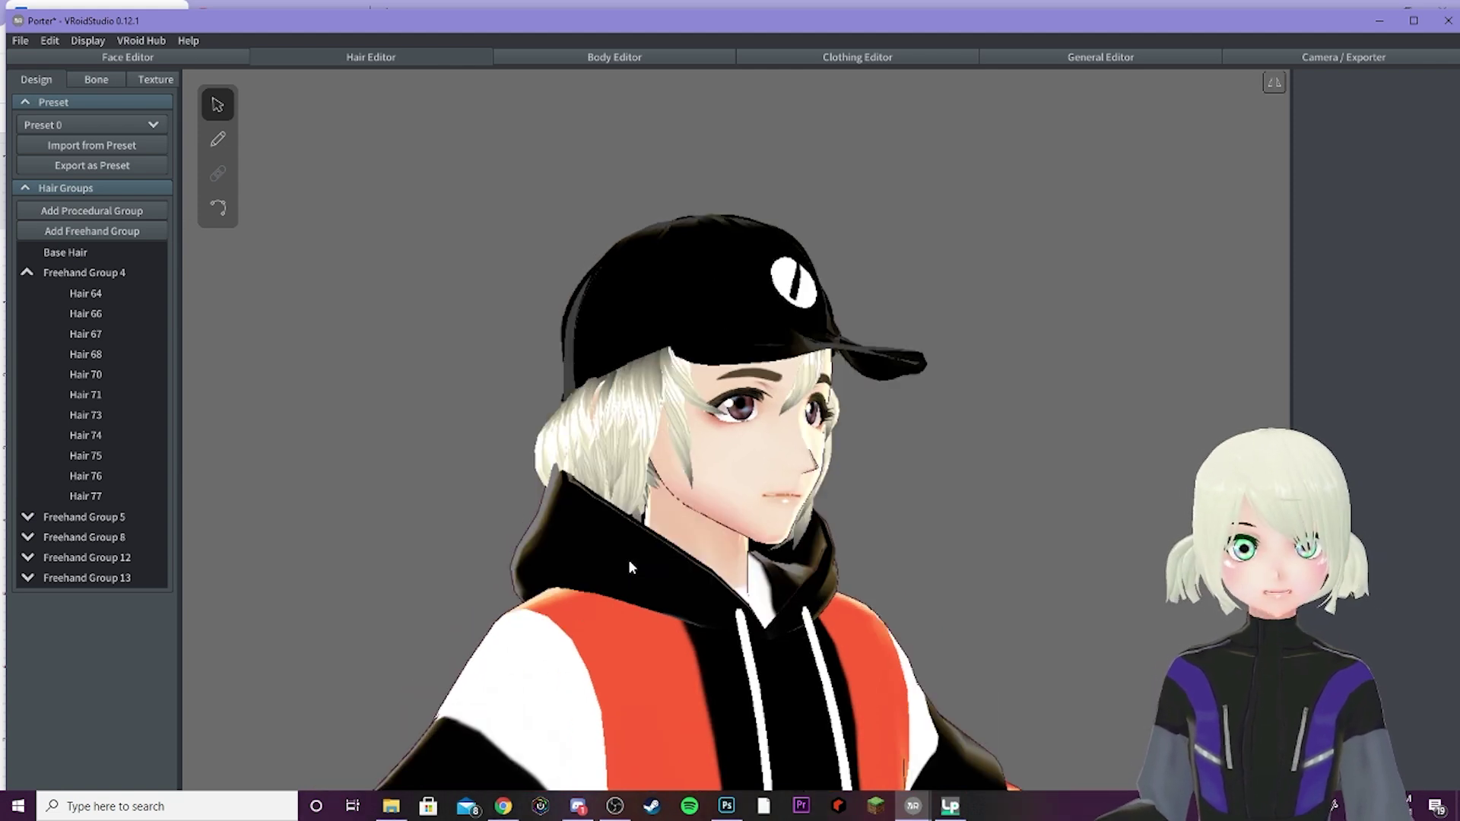
{"action": "right_click_drag", "start_coordinate": [628, 559], "coordinate": [588, 559]}
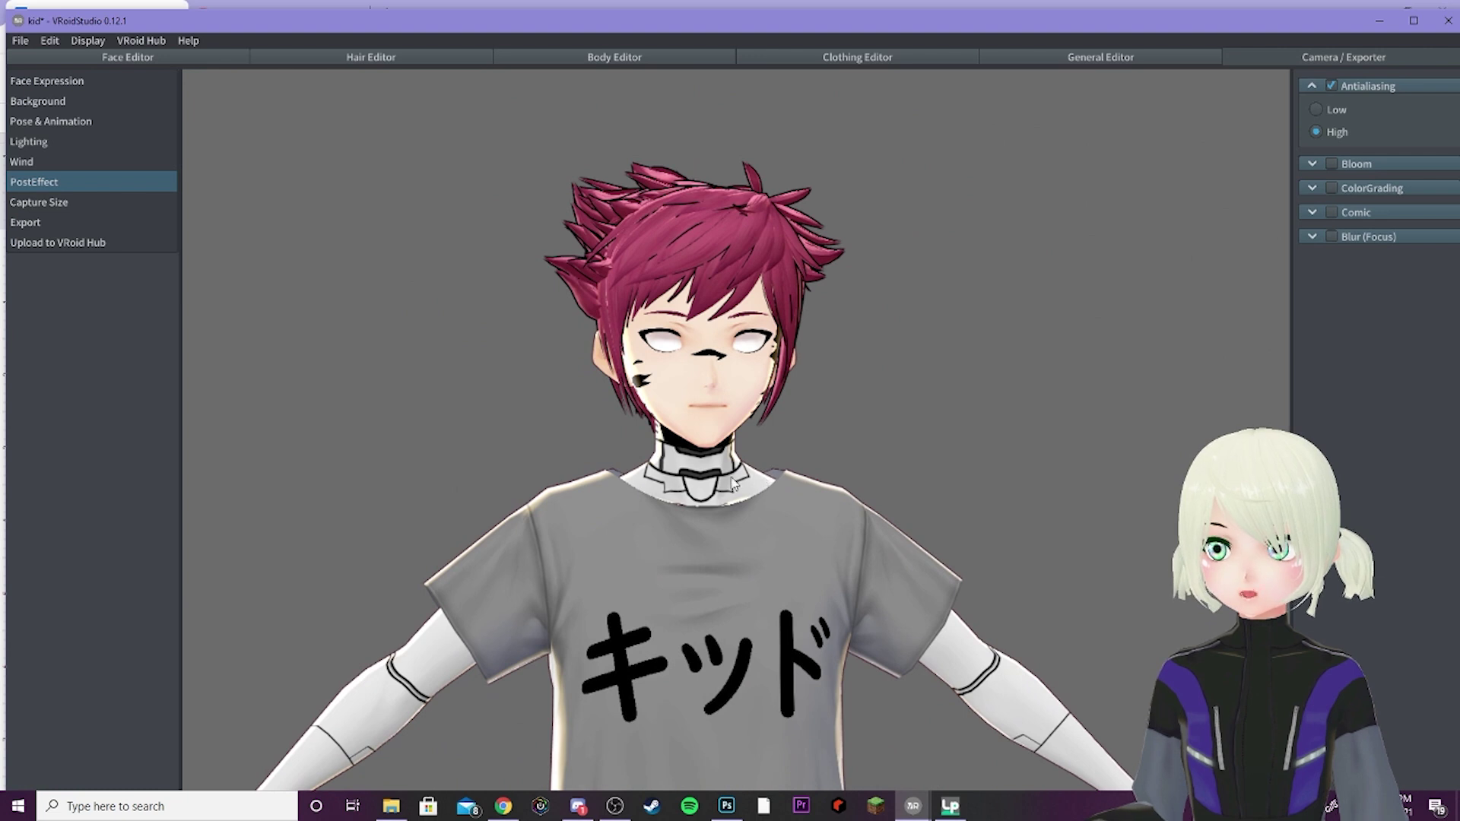
- Switch back to the kid model, examine its shirt and arms, and open its export settings
{"action": "middle_click_drag", "start_coordinate": [695, 513], "coordinate": [681, 384]}
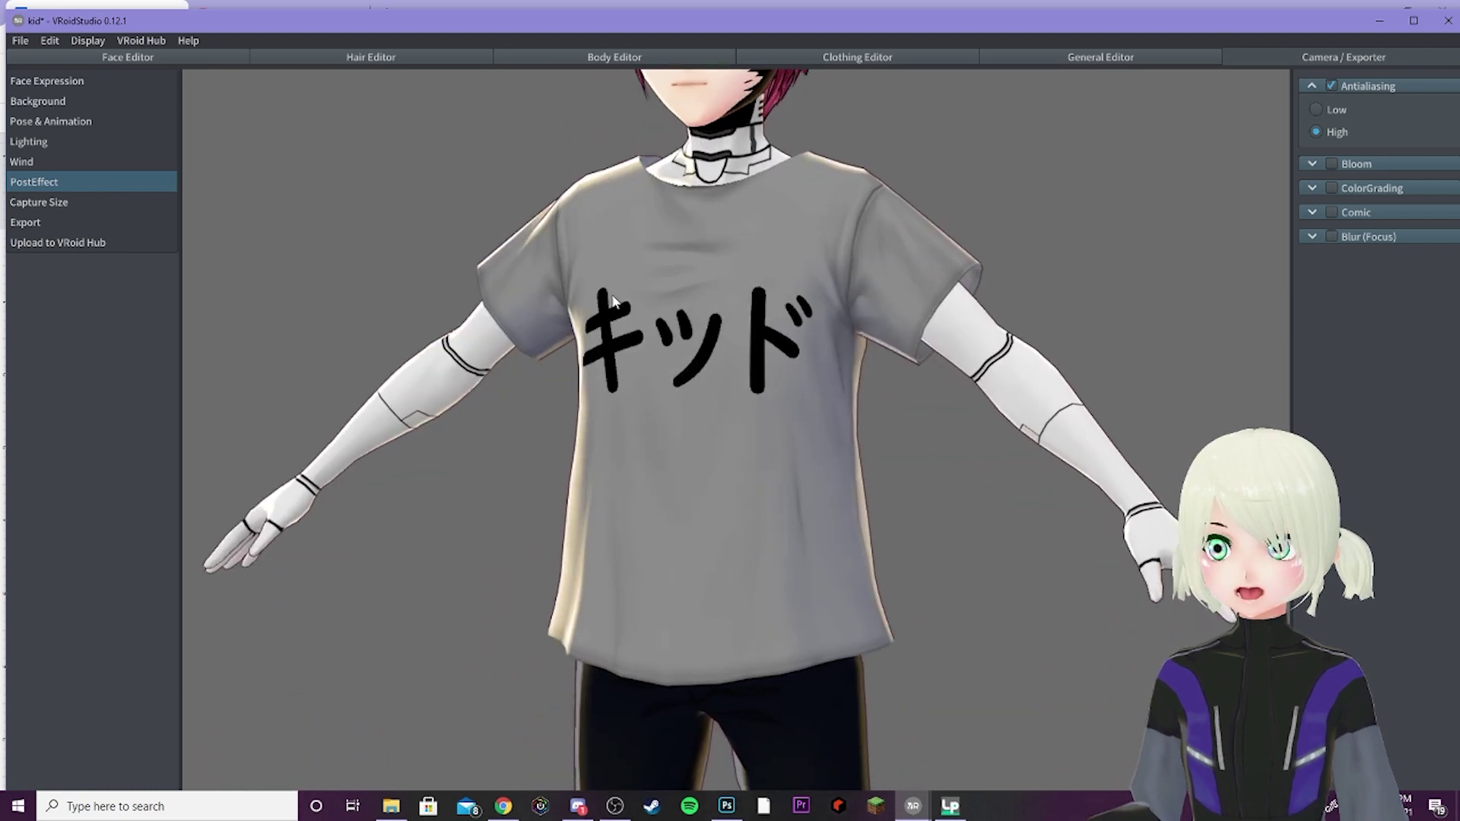
{"action": "right_click_drag", "start_coordinate": [698, 295], "coordinate": [682, 320]}
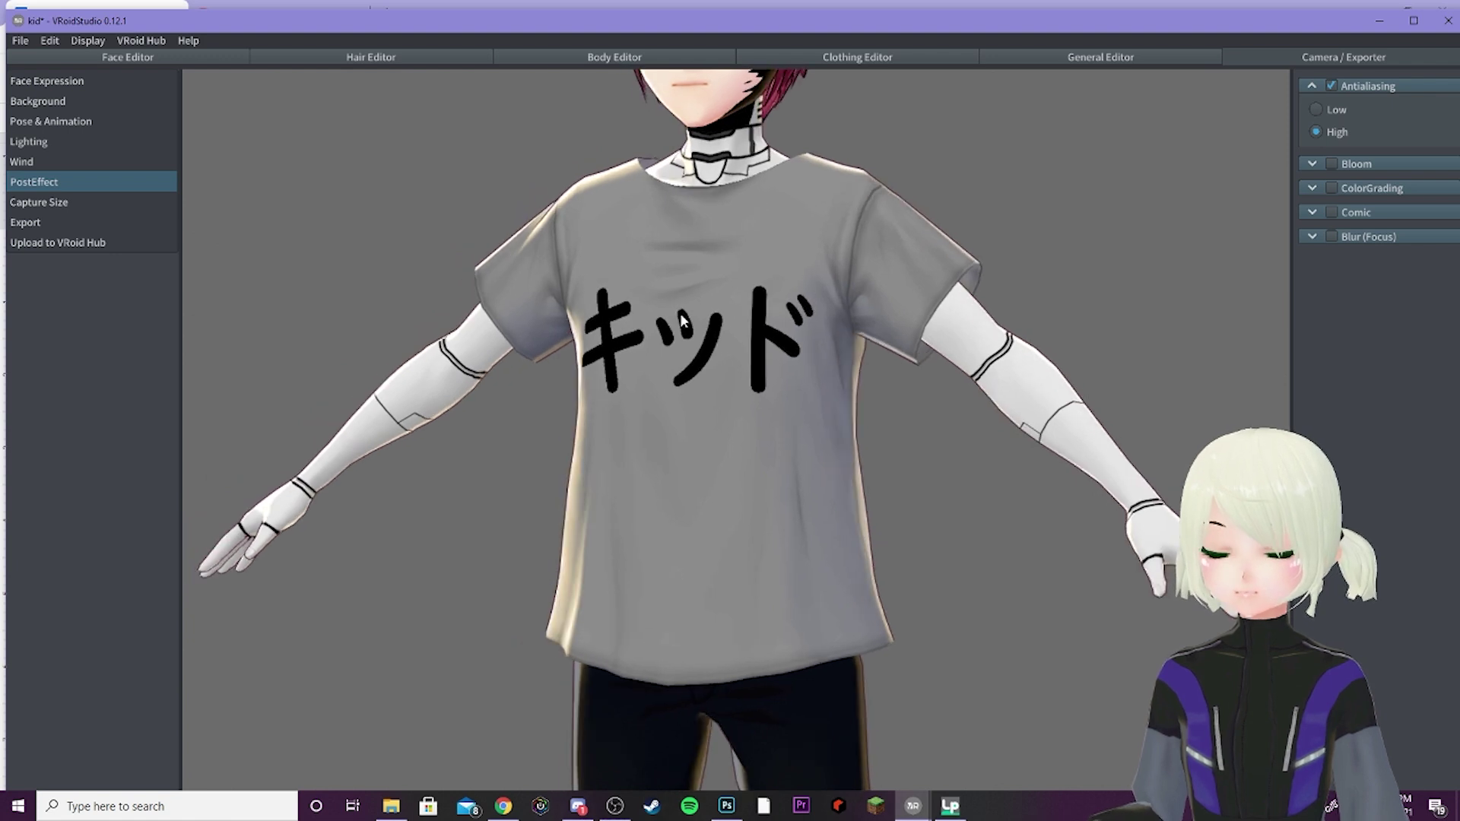
{"action": "middle_click_drag", "start_coordinate": [682, 321], "coordinate": [678, 351]}
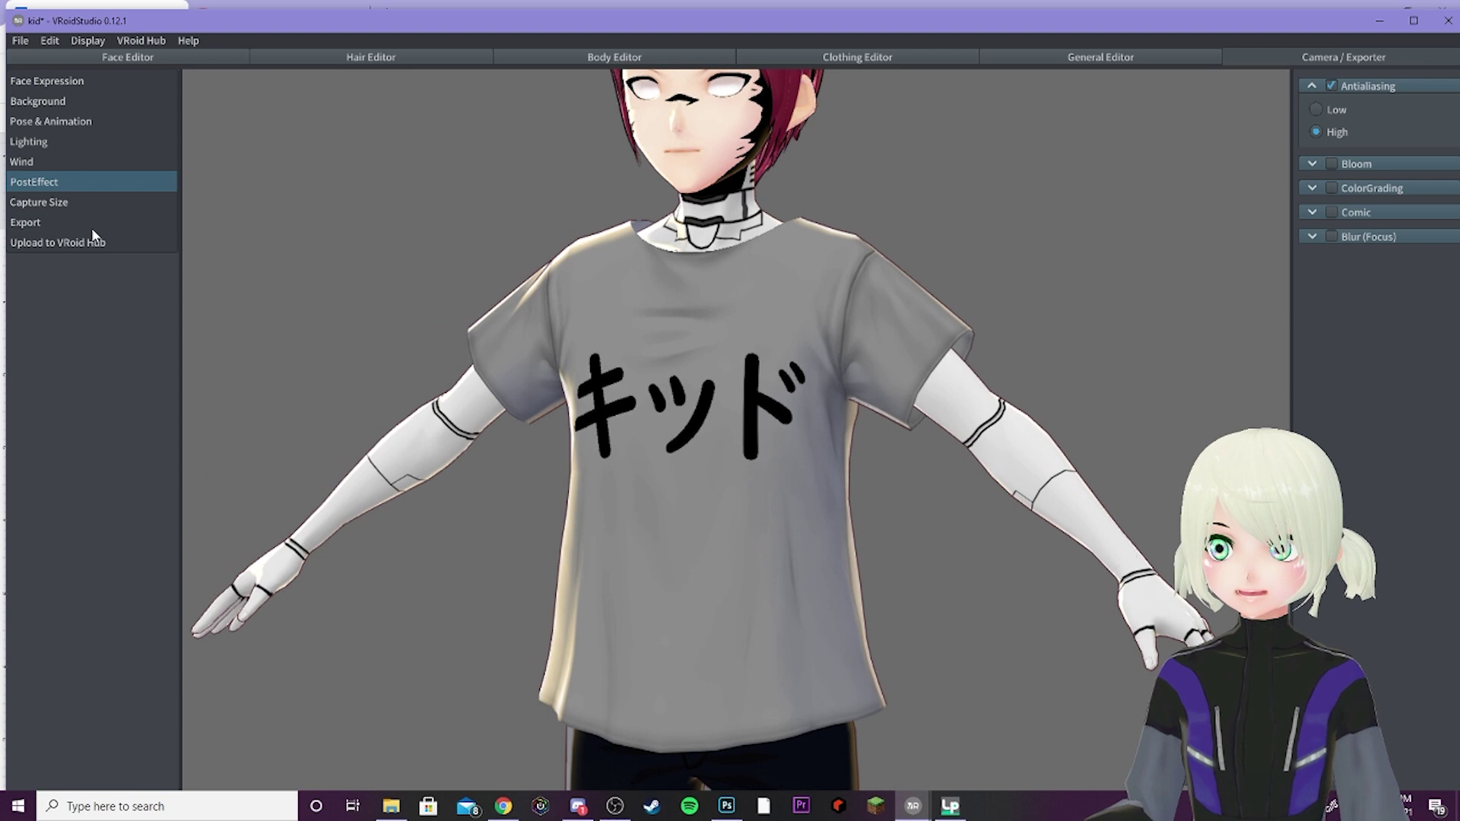
{"action": "left_click", "coordinate": [25, 223]}
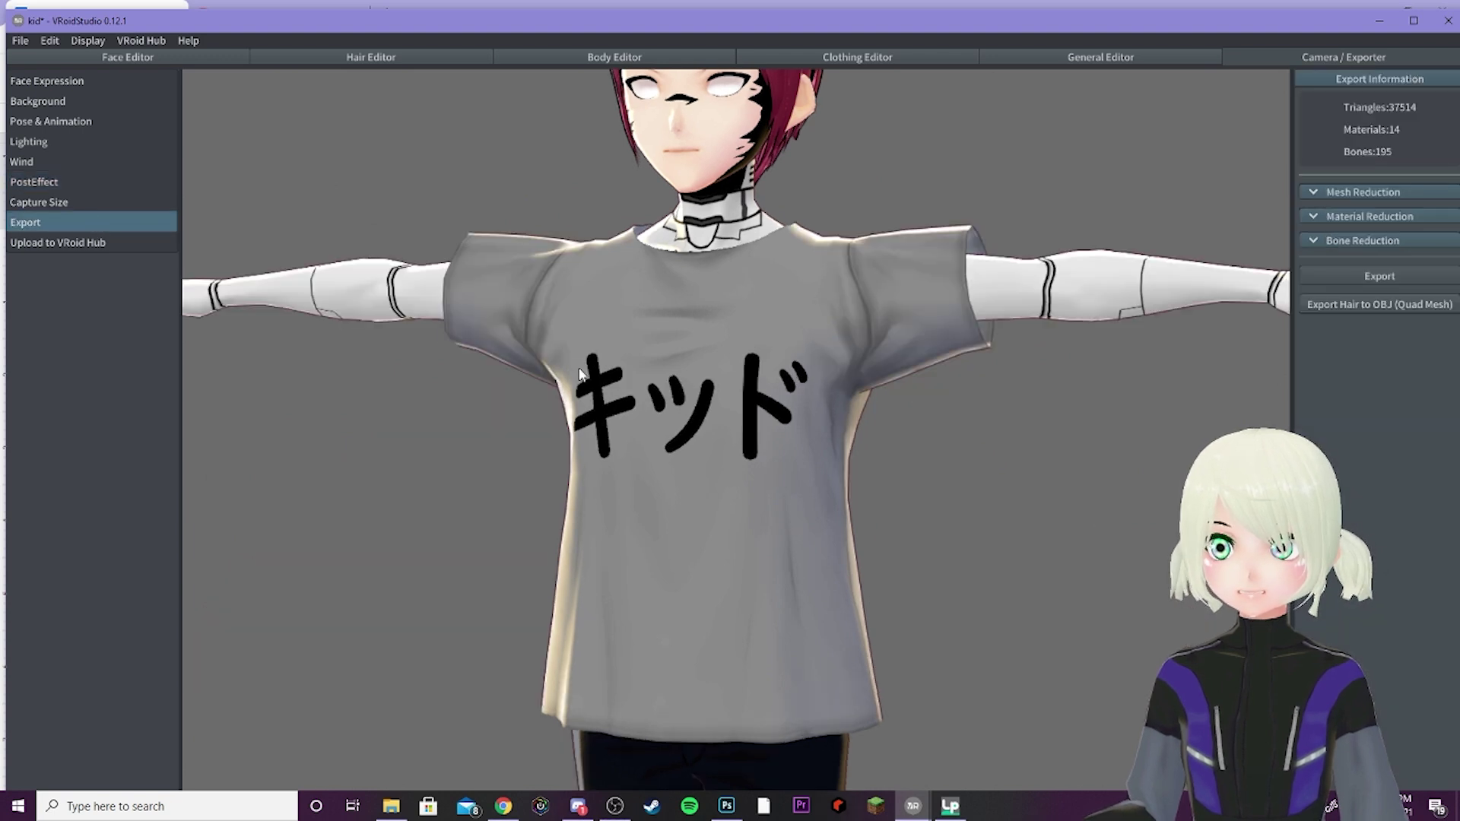
- Turn on Erase Transparent Meshes in the kid model's mesh reduction settings for export
{"action": "scroll", "coordinate": [582, 426], "scroll_direction": "up", "scroll_amount": 2}
{"action": "middle_click_drag", "start_coordinate": [580, 420], "coordinate": [584, 427]}
{"action": "right_click_drag", "start_coordinate": [585, 428], "coordinate": [639, 430]}
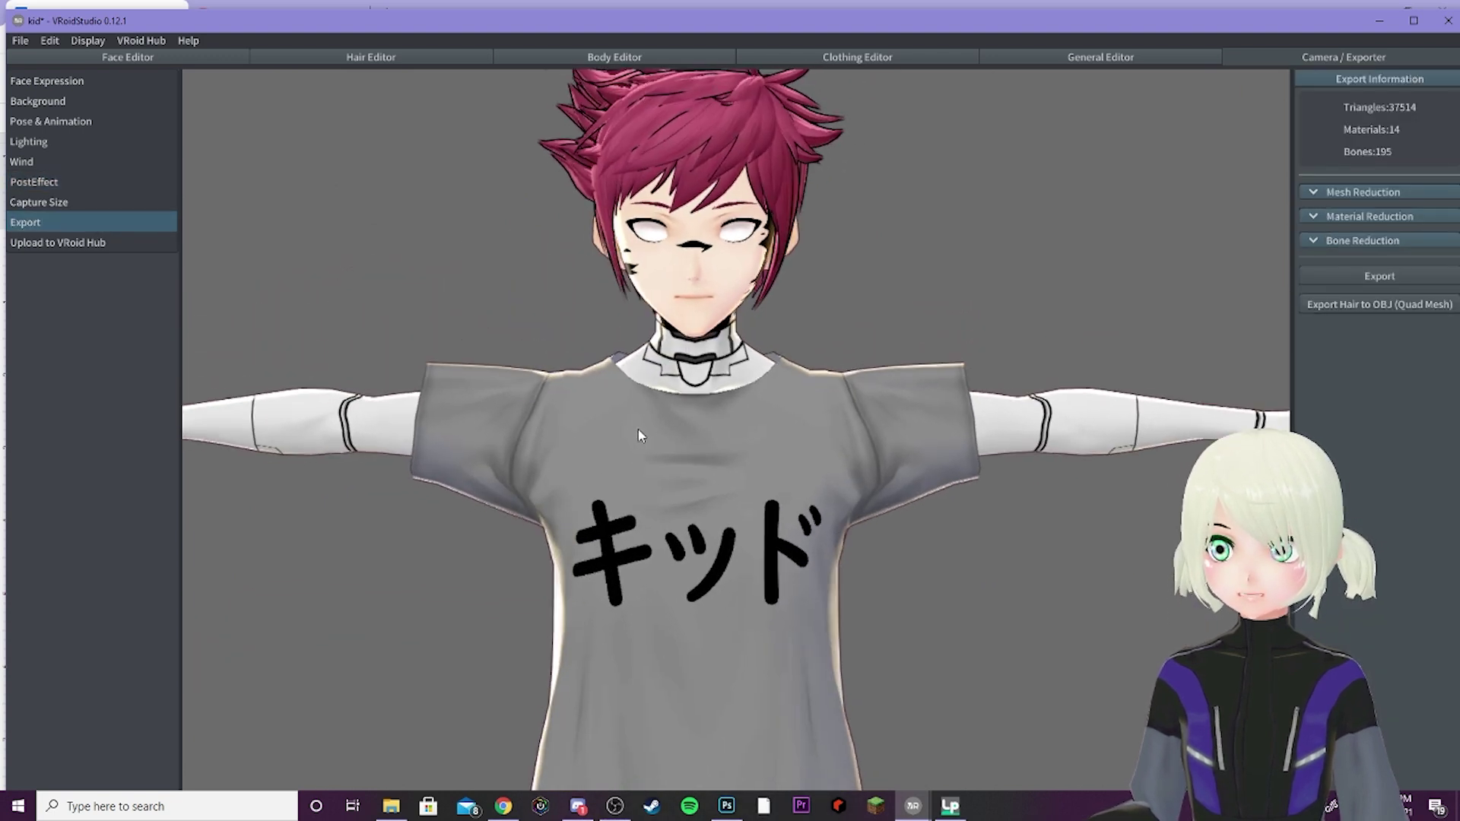
{"action": "left_click", "coordinate": [1316, 192]}
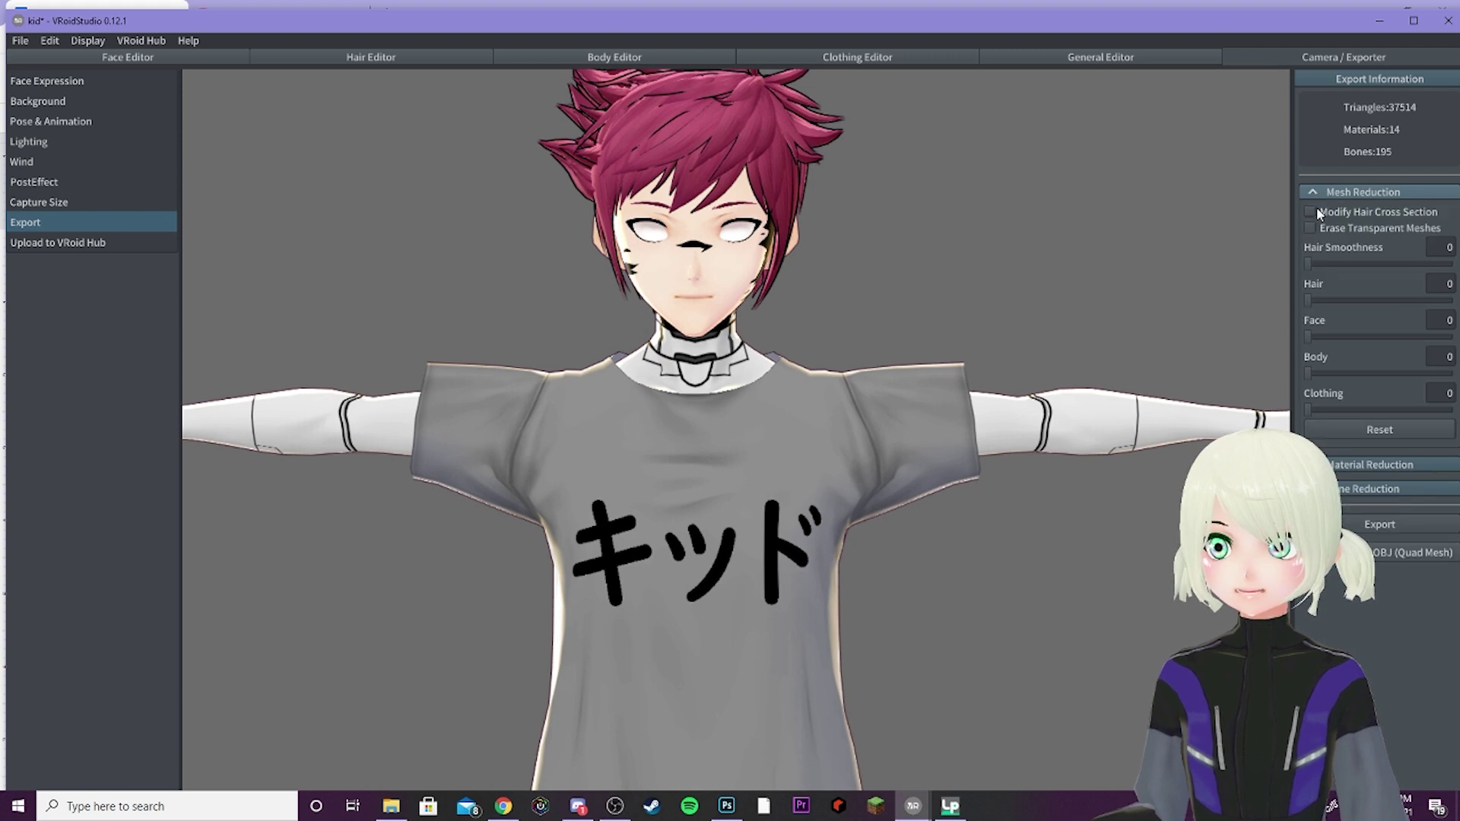
{"action": "left_click", "coordinate": [1310, 228]}
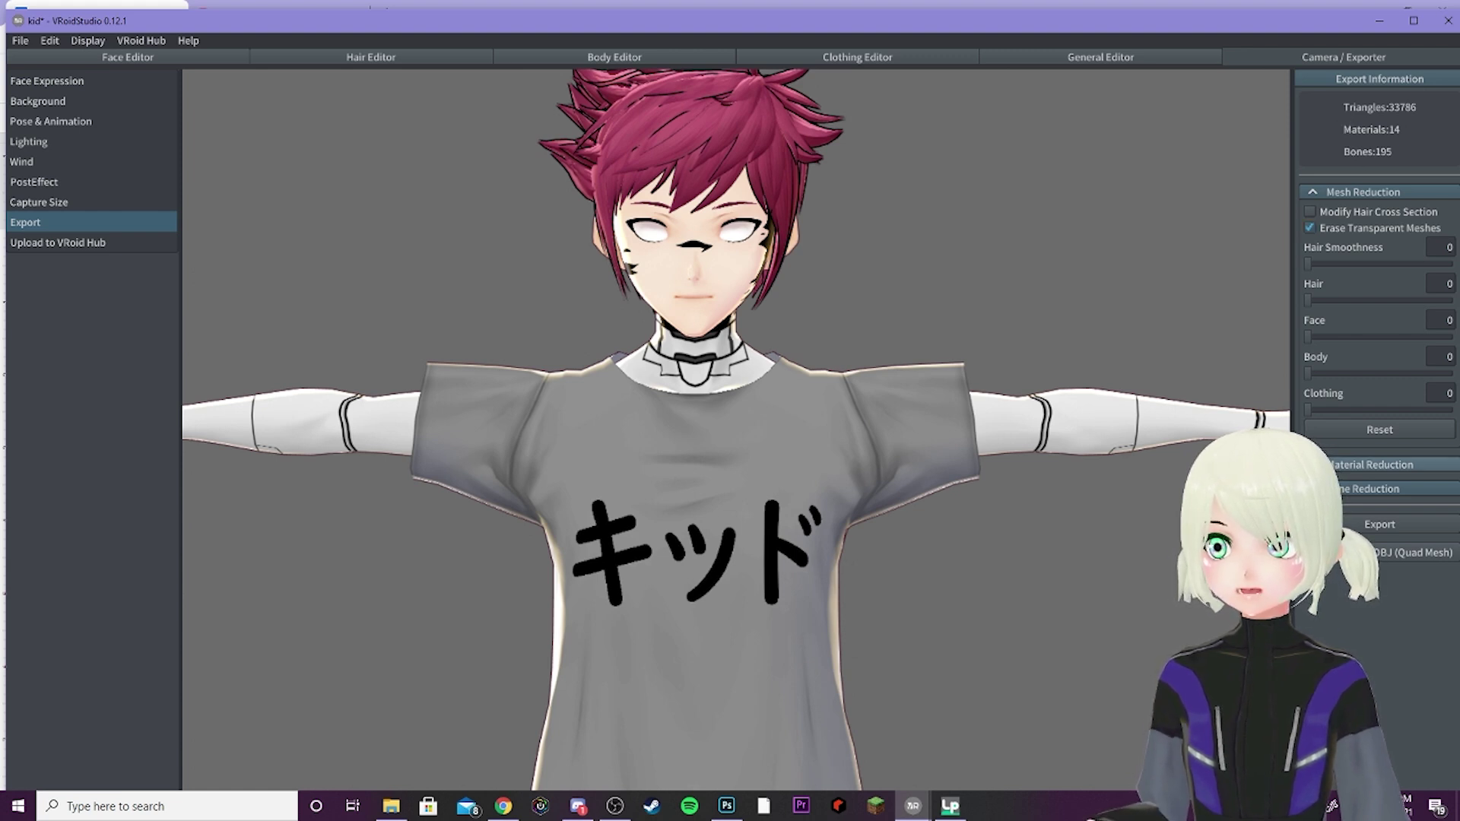
- Choose a reduced material count in the export's material reduction settings
{"action": "left_click", "coordinate": [1320, 464]}
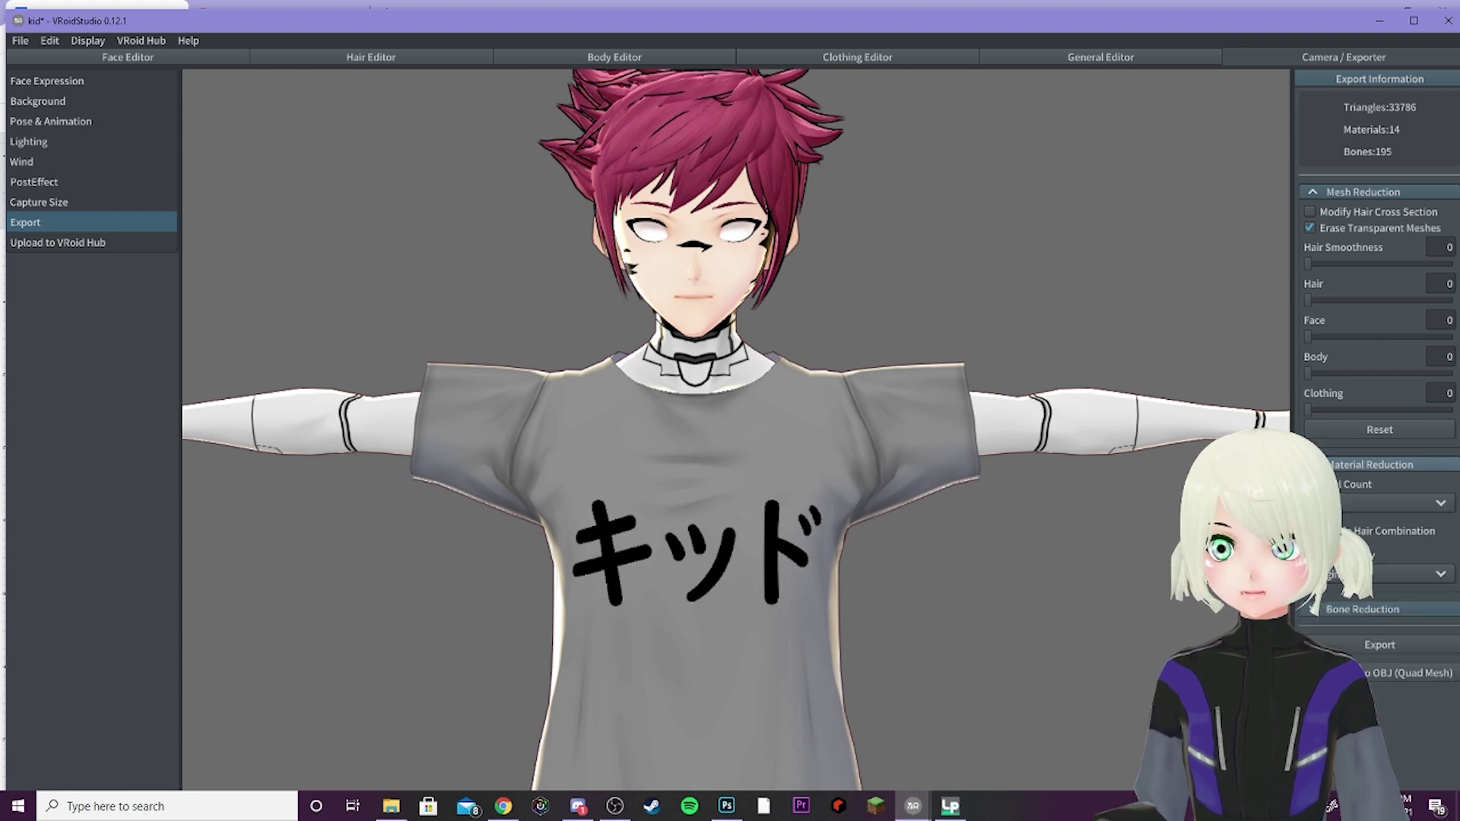
{"action": "left_click", "coordinate": [1330, 502]}
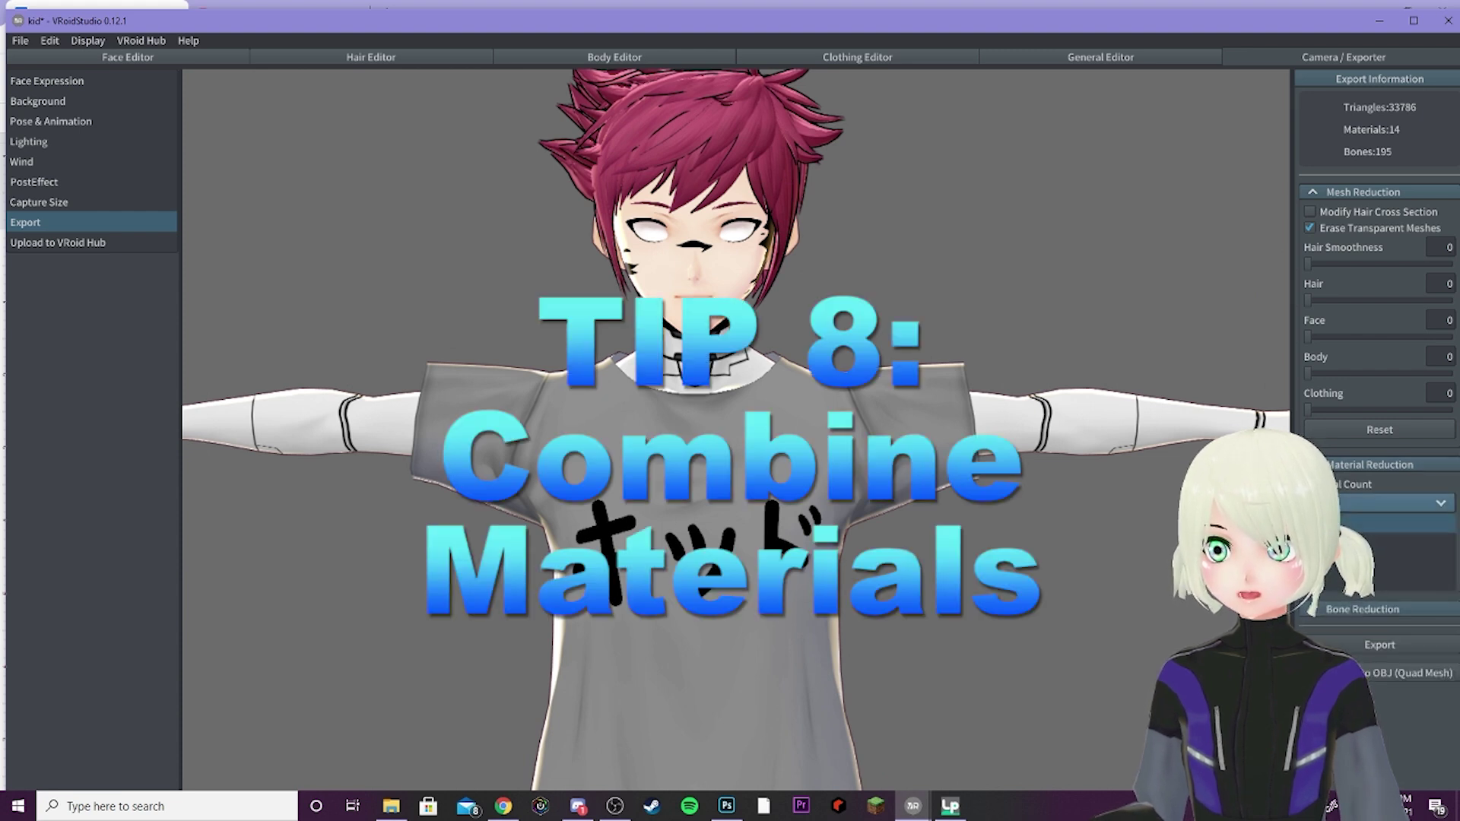
{"action": "left_click", "coordinate": [1328, 543]}
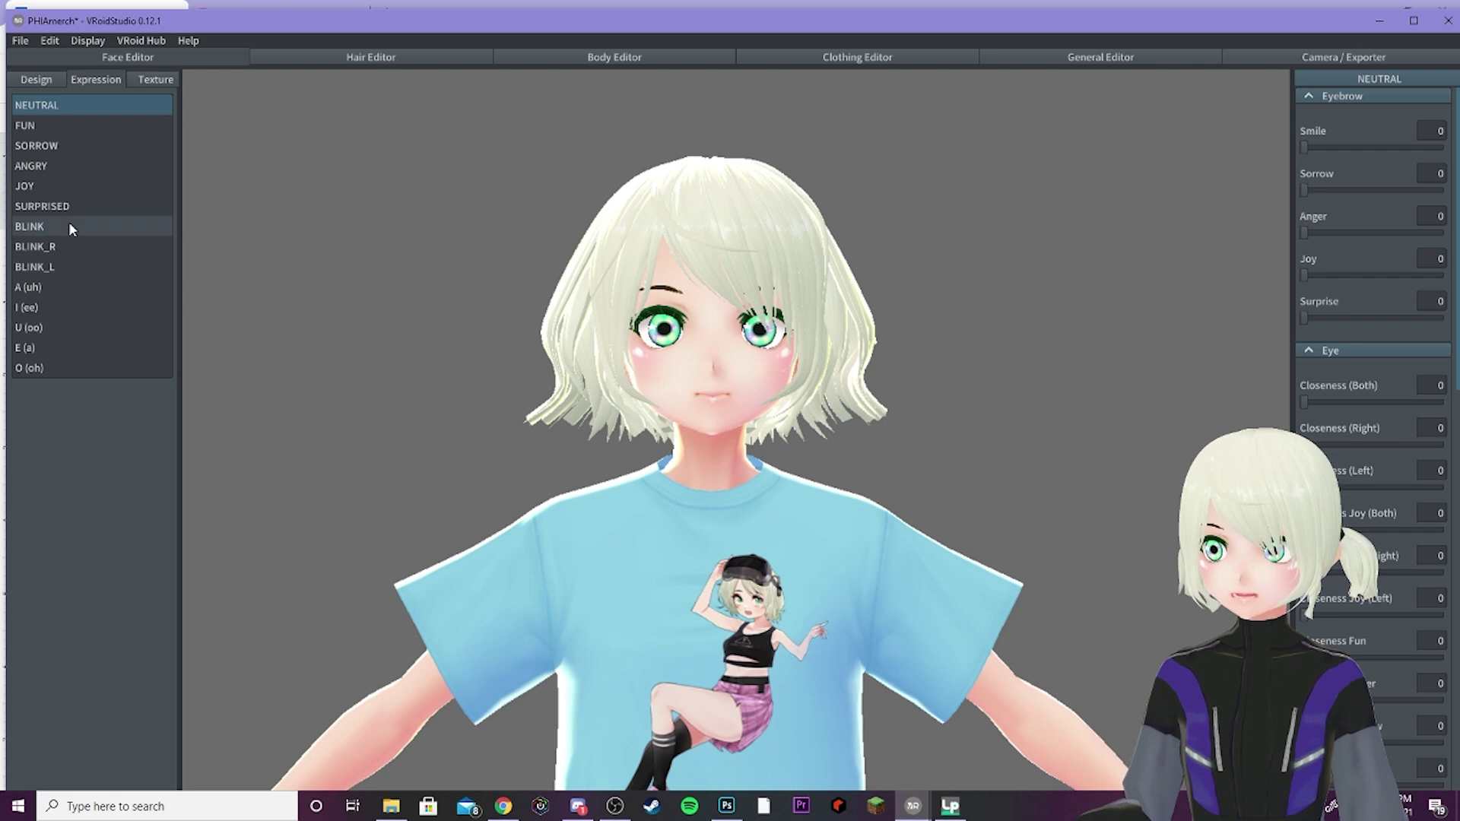
- On the PHIAmerch model's JOY expression, set the mouth's Joy to 0 and its Smile to 65
{"action": "left_click", "coordinate": [63, 191]}
{"action": "right_click_drag", "start_coordinate": [760, 426], "coordinate": [656, 423]}
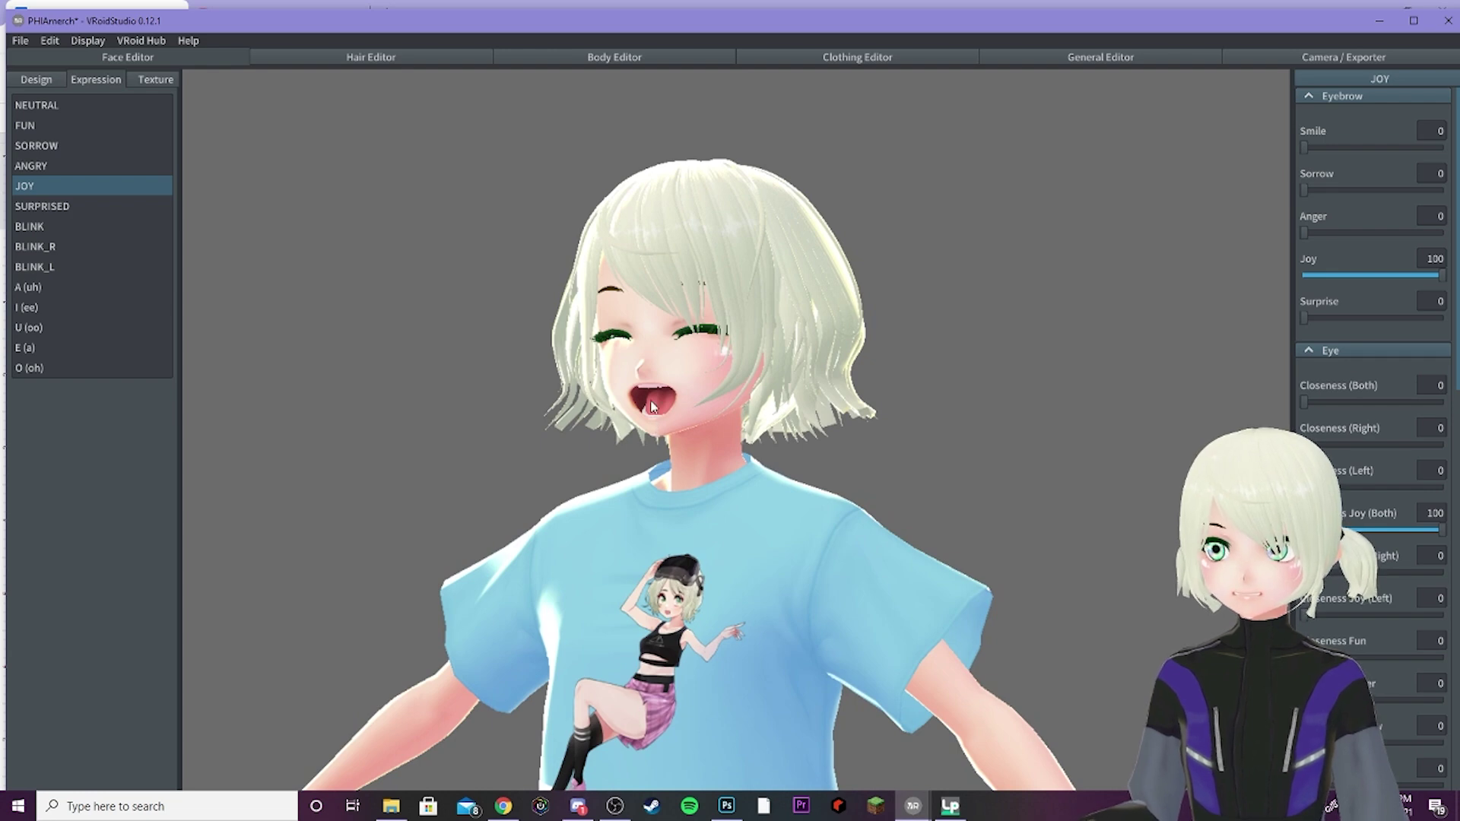
{"action": "scroll", "coordinate": [667, 498], "scroll_direction": "up", "scroll_amount": 5}
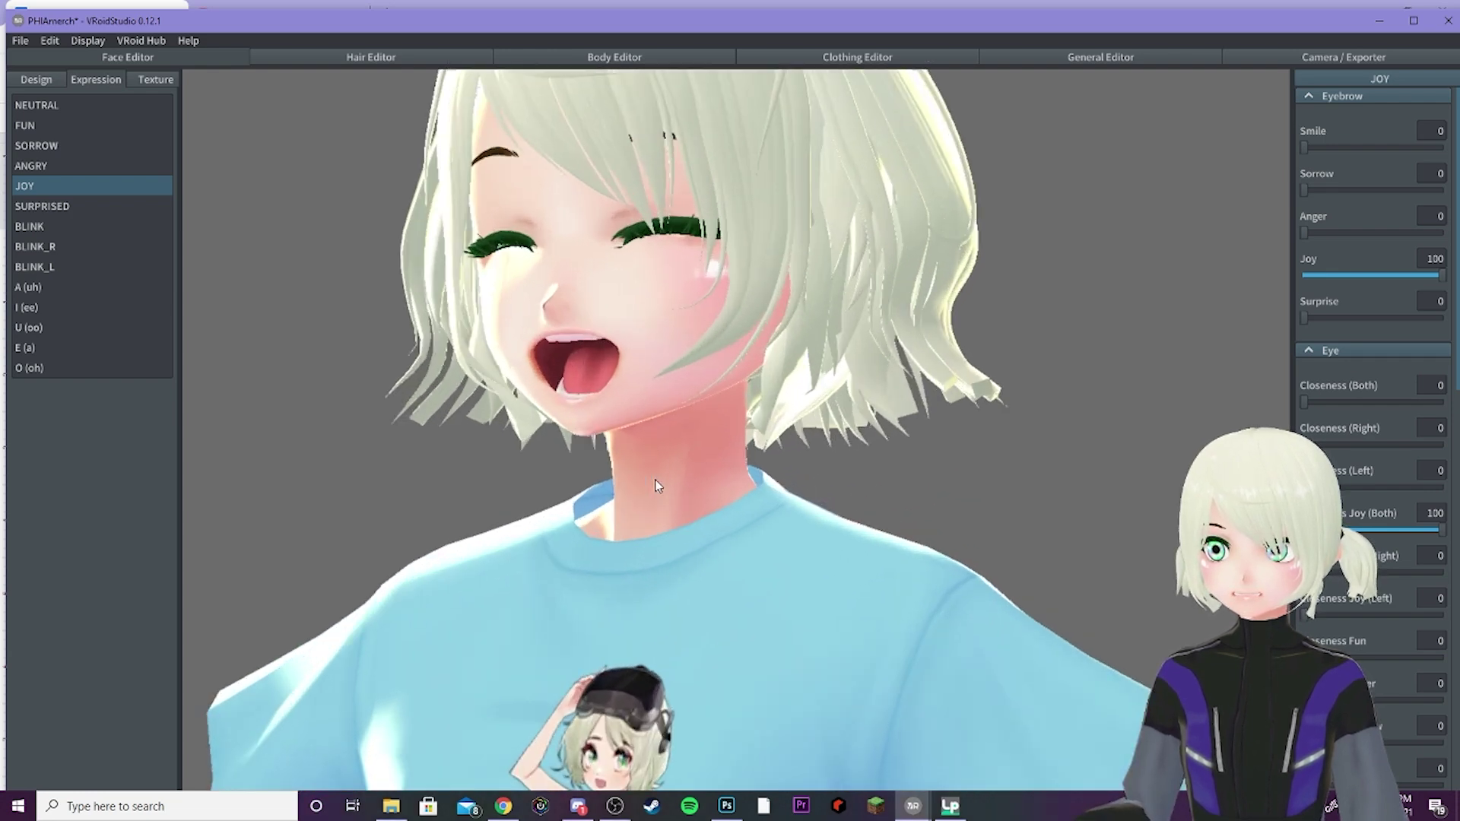
{"action": "scroll", "coordinate": [495, 441], "scroll_direction": "down", "scroll_amount": 5}
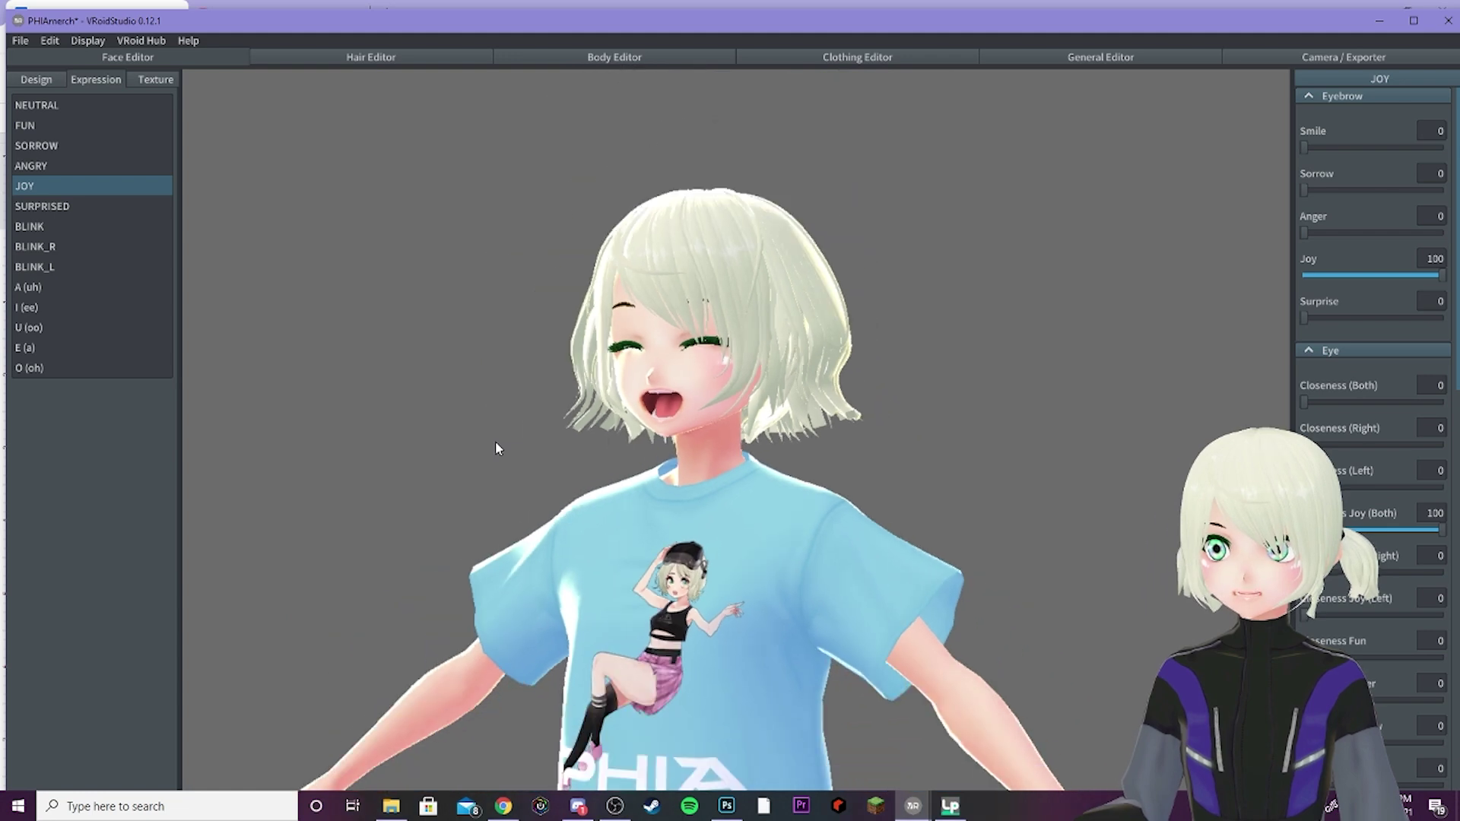
{"action": "right_click_drag", "start_coordinate": [493, 401], "coordinate": [506, 402]}
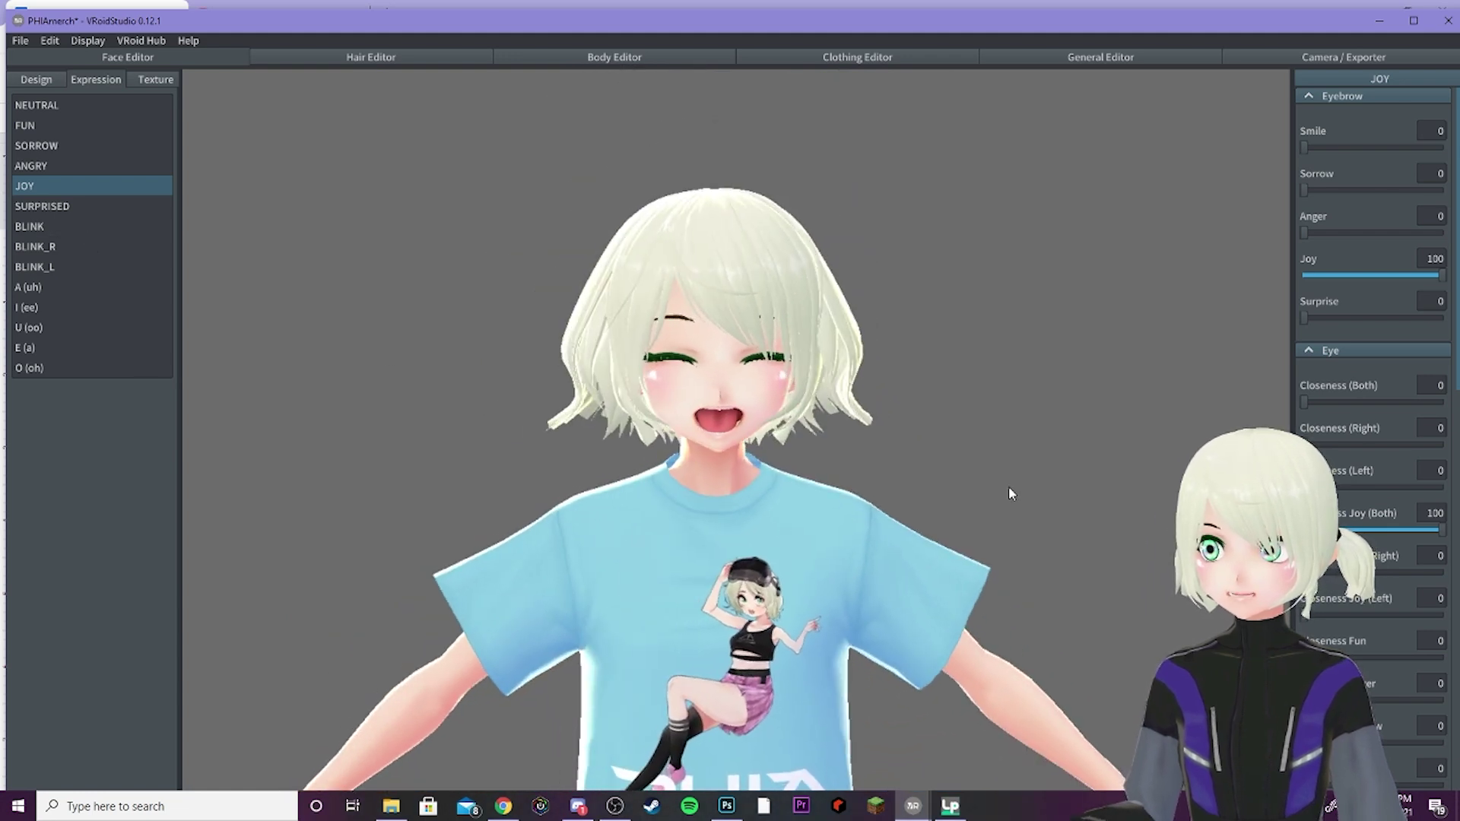
{"action": "scroll", "coordinate": [1342, 368], "scroll_direction": "down", "scroll_amount": 6}
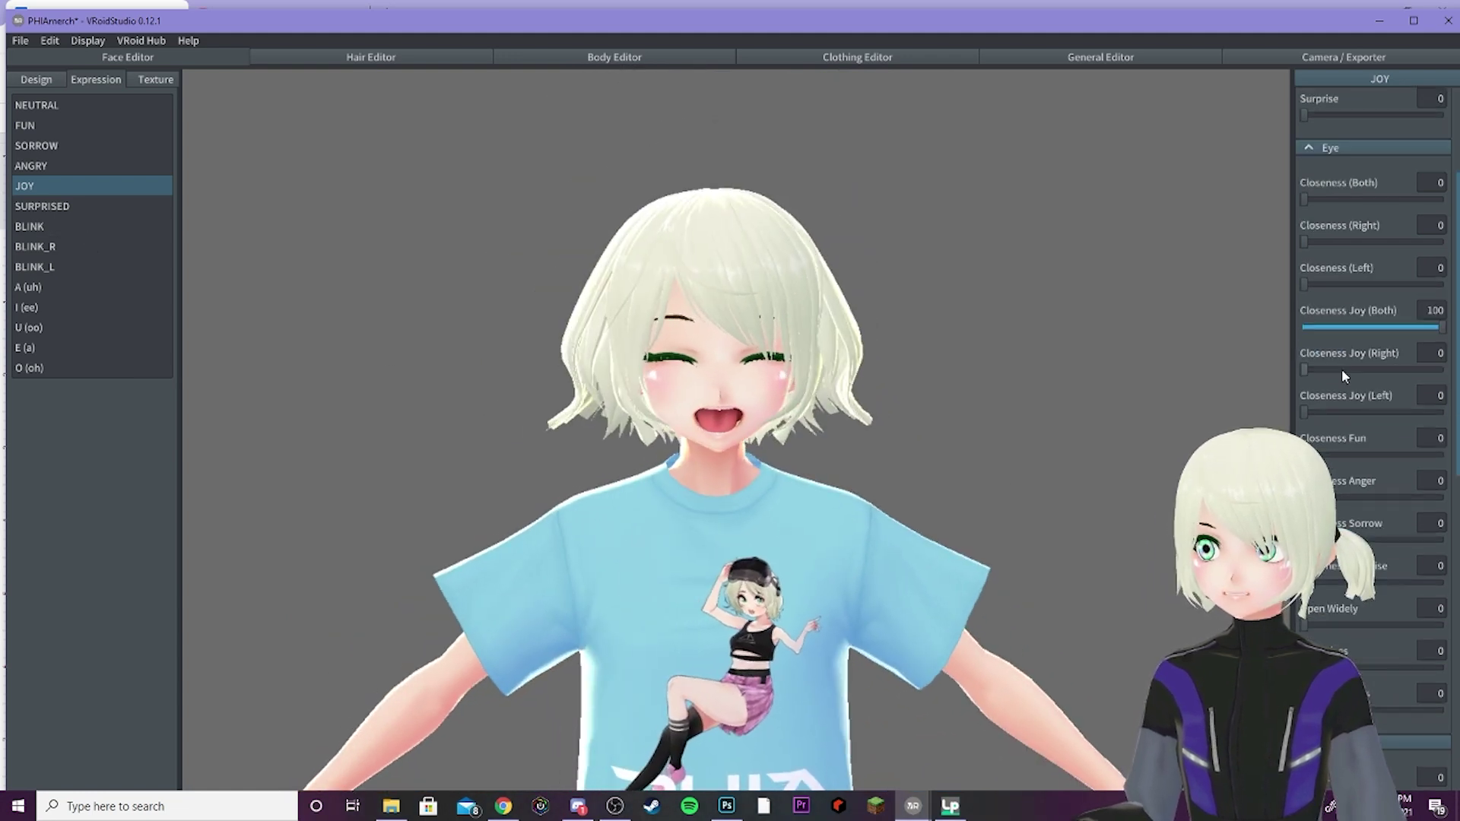
{"action": "scroll", "coordinate": [1335, 385], "scroll_direction": "down", "scroll_amount": 5}
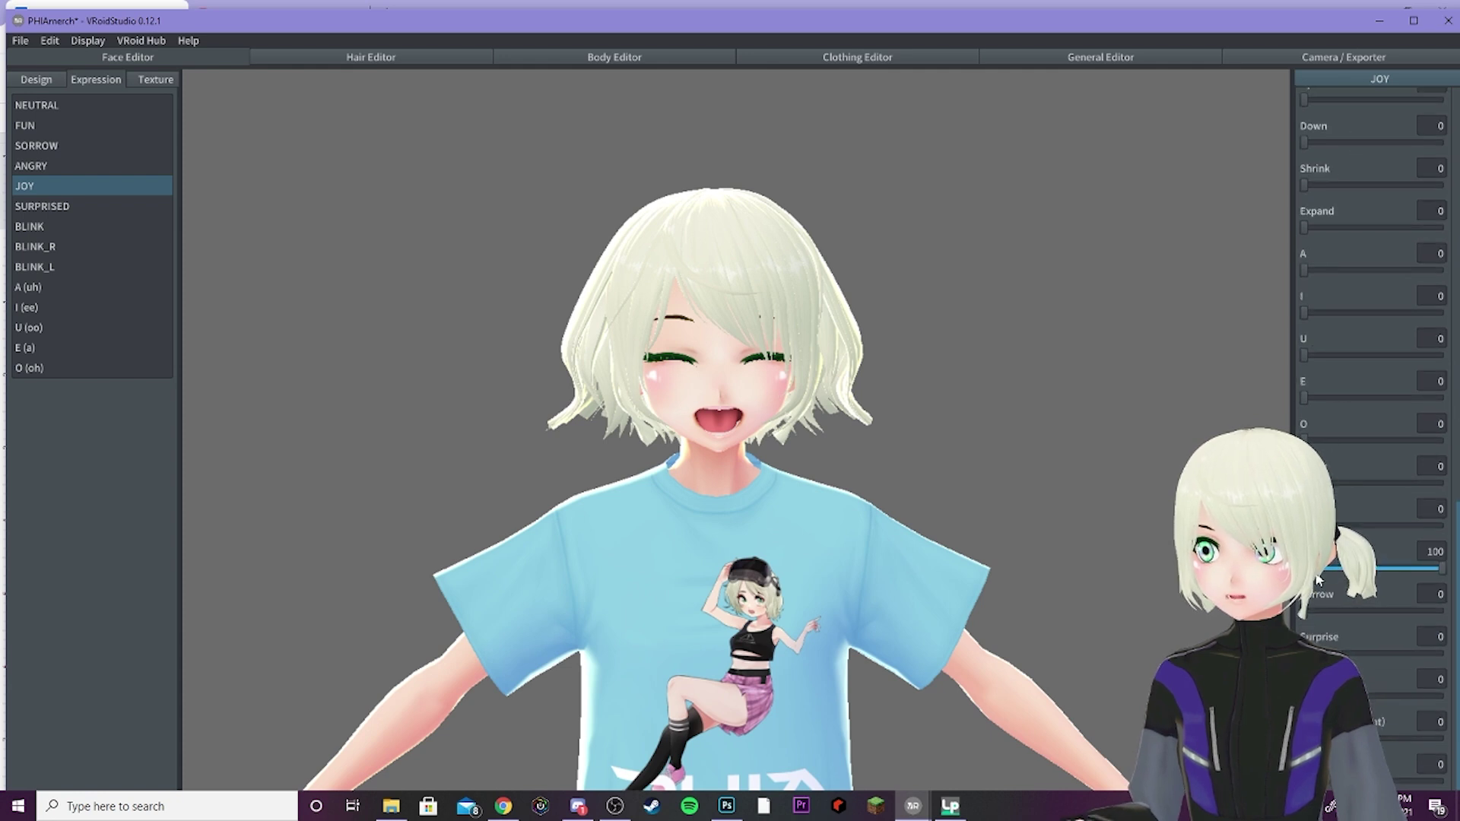
{"action": "left_click", "coordinate": [1305, 569]}
{"action": "left_click_drag", "start_coordinate": [1305, 526], "coordinate": [1394, 509]}
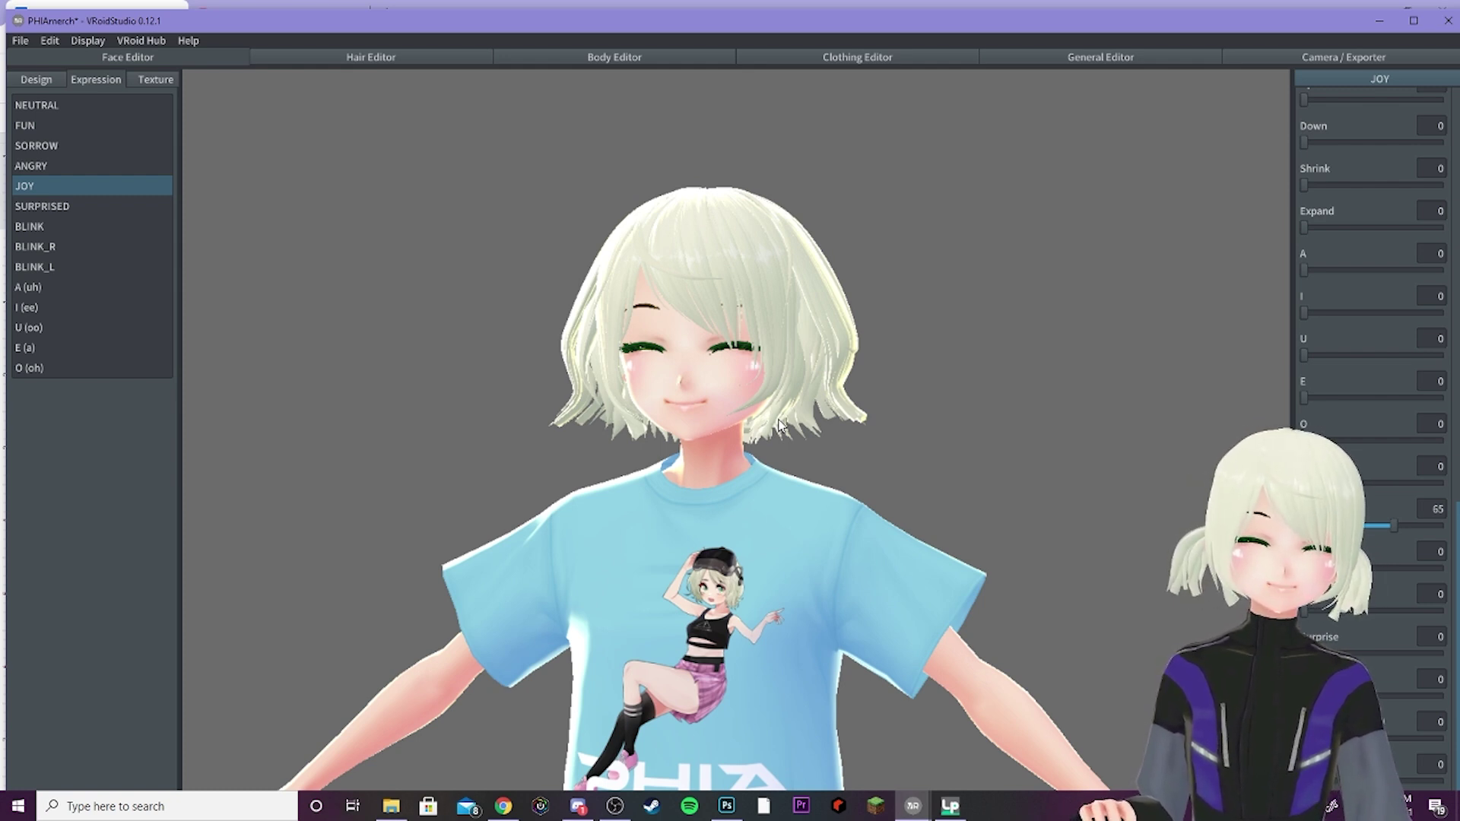
- Lower the mouth's Surprise value to 16 in the SURPRISED expression
{"action": "left_click", "coordinate": [88, 202]}
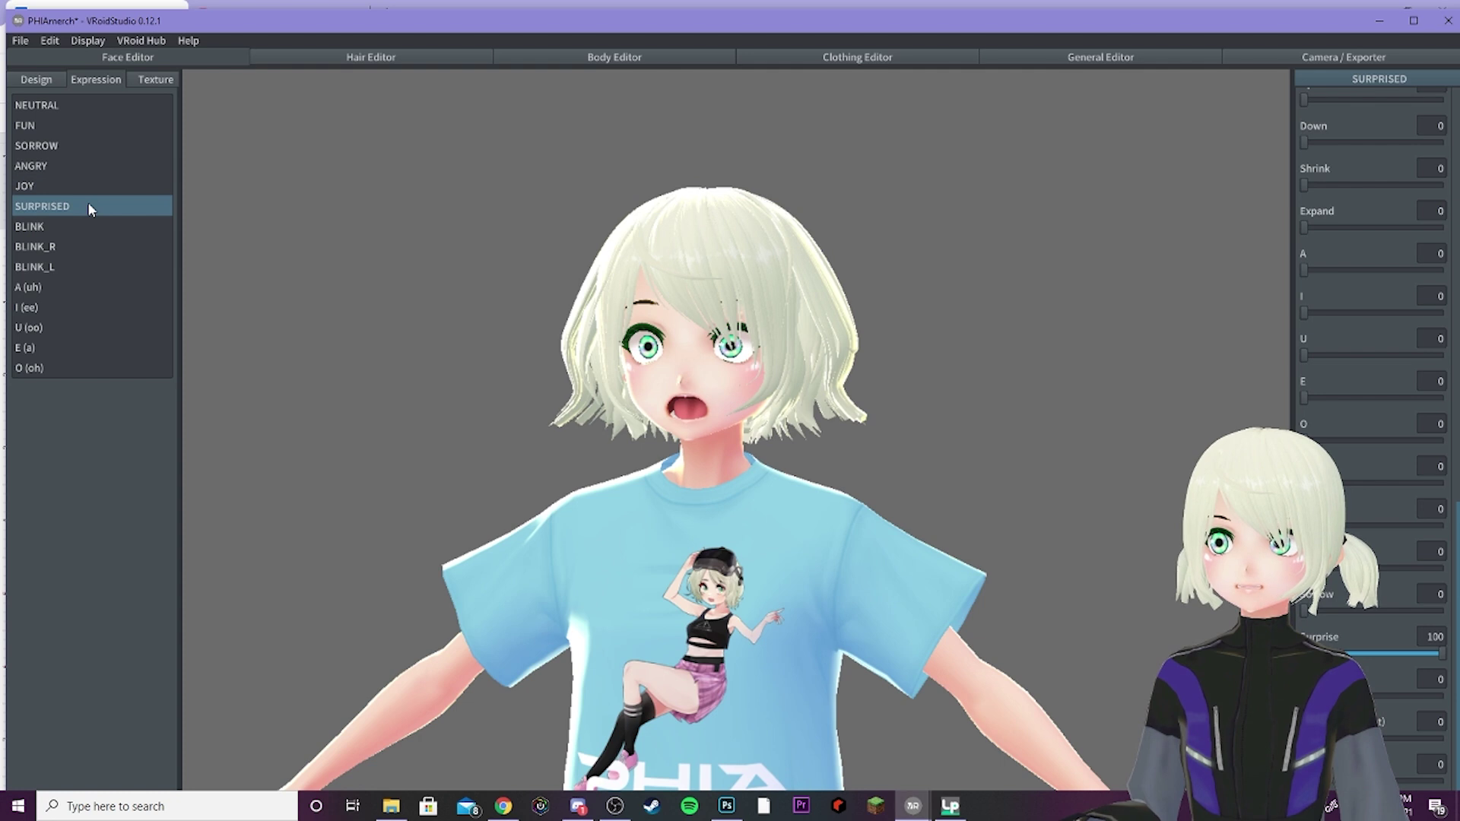
{"action": "mouse_move", "coordinate": [1327, 653]}
{"action": "left_mouse_down"}
{"action": "mouse_move", "coordinate": [1303, 653]}
{"action": "mouse_move", "coordinate": [1326, 653]}
{"action": "left_mouse_up"}
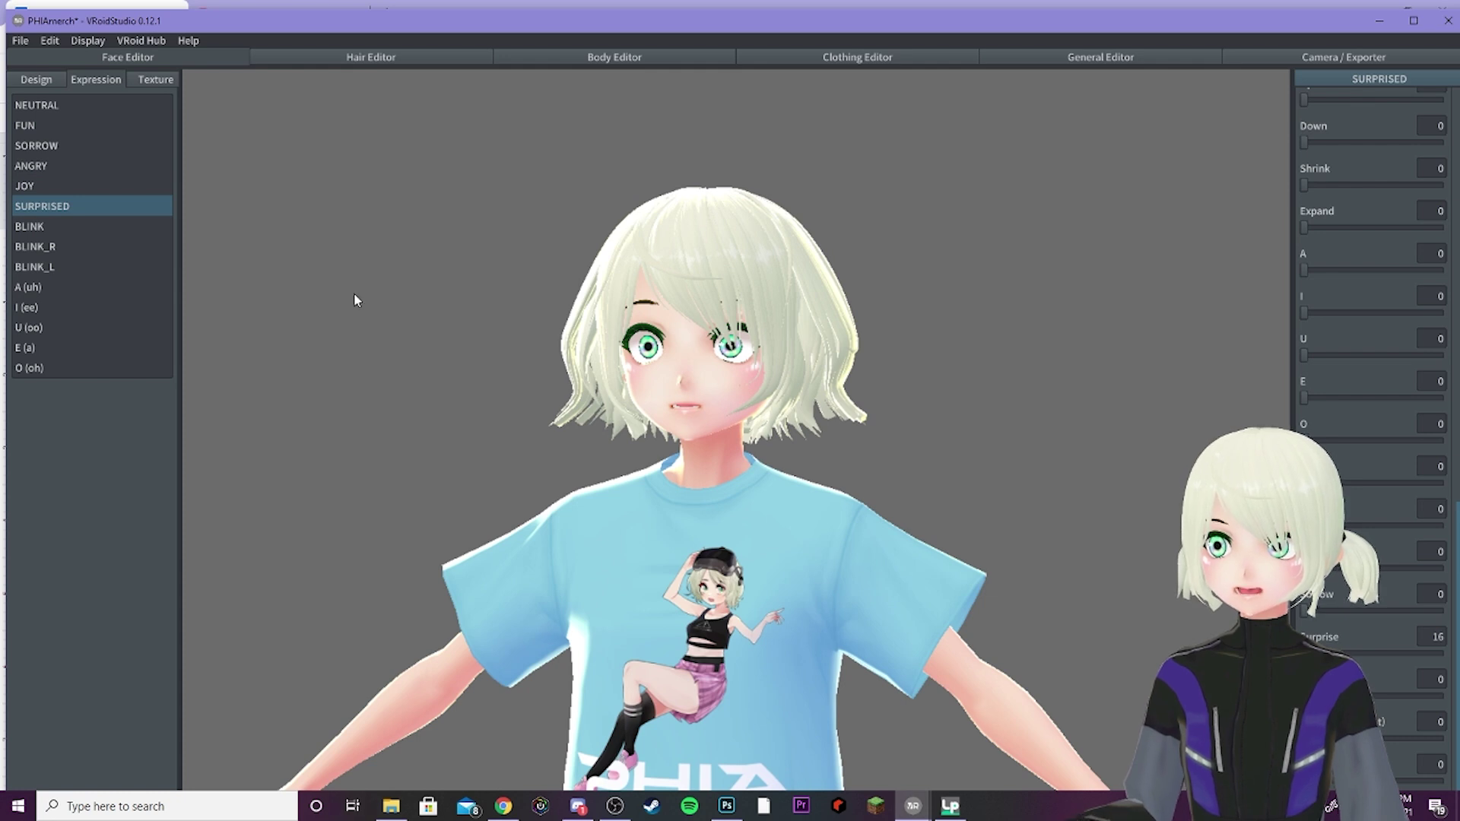
- In the FUN expression, set the eyebrow Smile to 46, the eyes' Closeness Fun to 49 and the mouth Smile to 46
{"action": "left_click", "coordinate": [39, 121]}
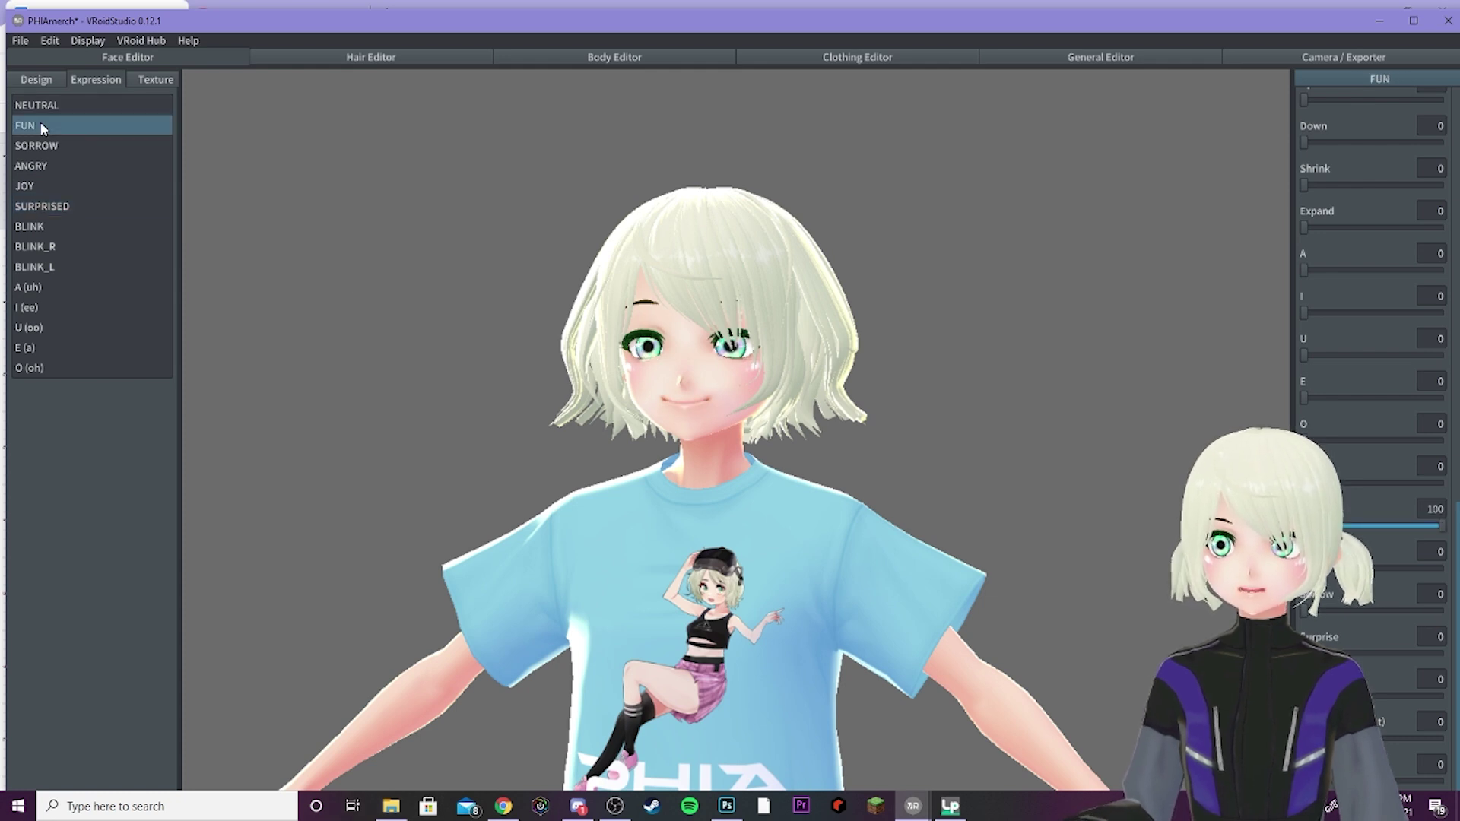
{"action": "scroll", "coordinate": [1362, 517], "scroll_direction": "up", "scroll_amount": 15}
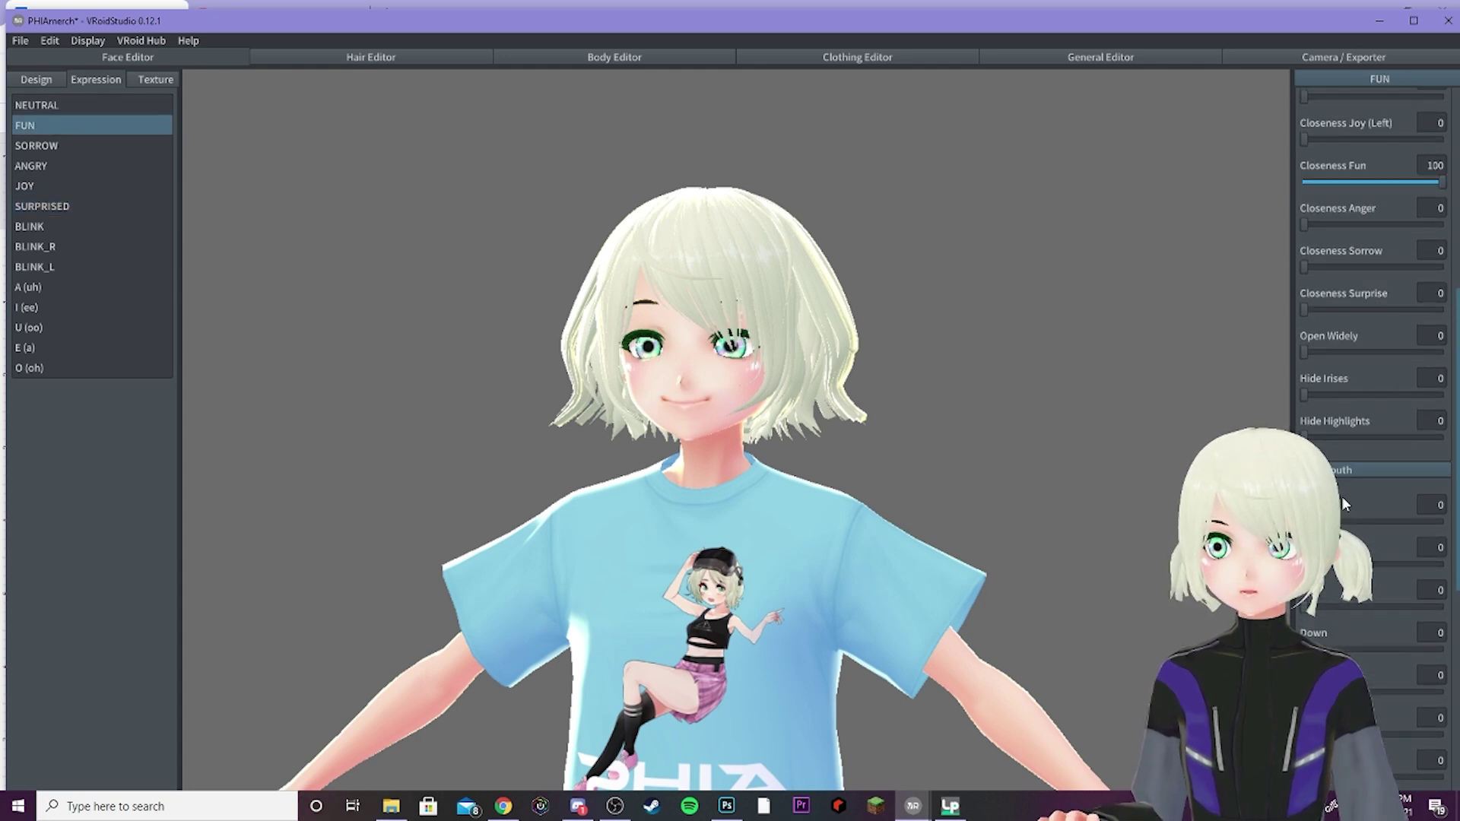
{"action": "left_click_drag", "start_coordinate": [1393, 147], "coordinate": [1366, 148]}
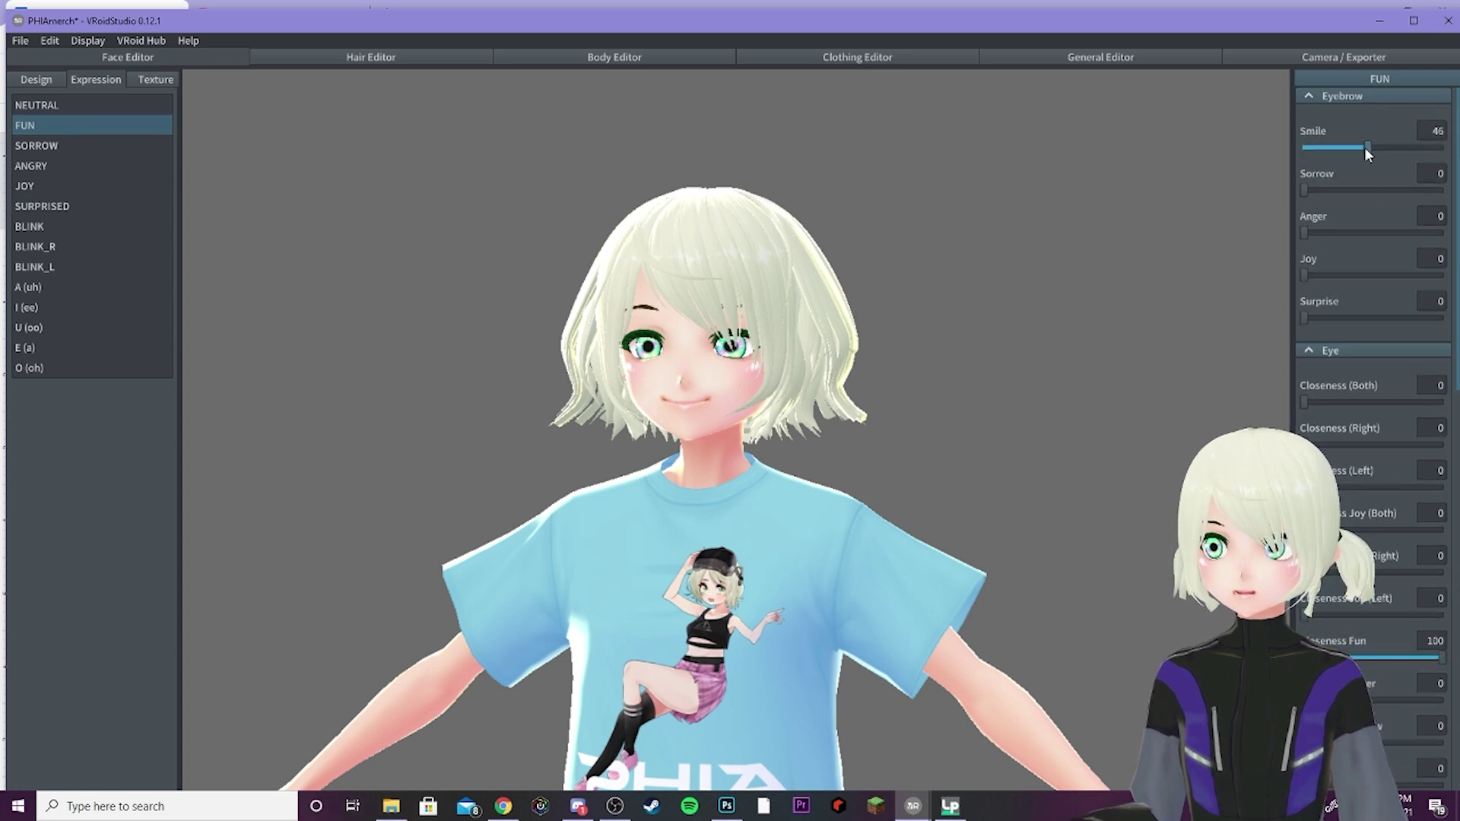
{"action": "left_click", "coordinate": [1372, 657]}
{"action": "scroll", "coordinate": [1362, 642], "scroll_direction": "down", "scroll_amount": 5}
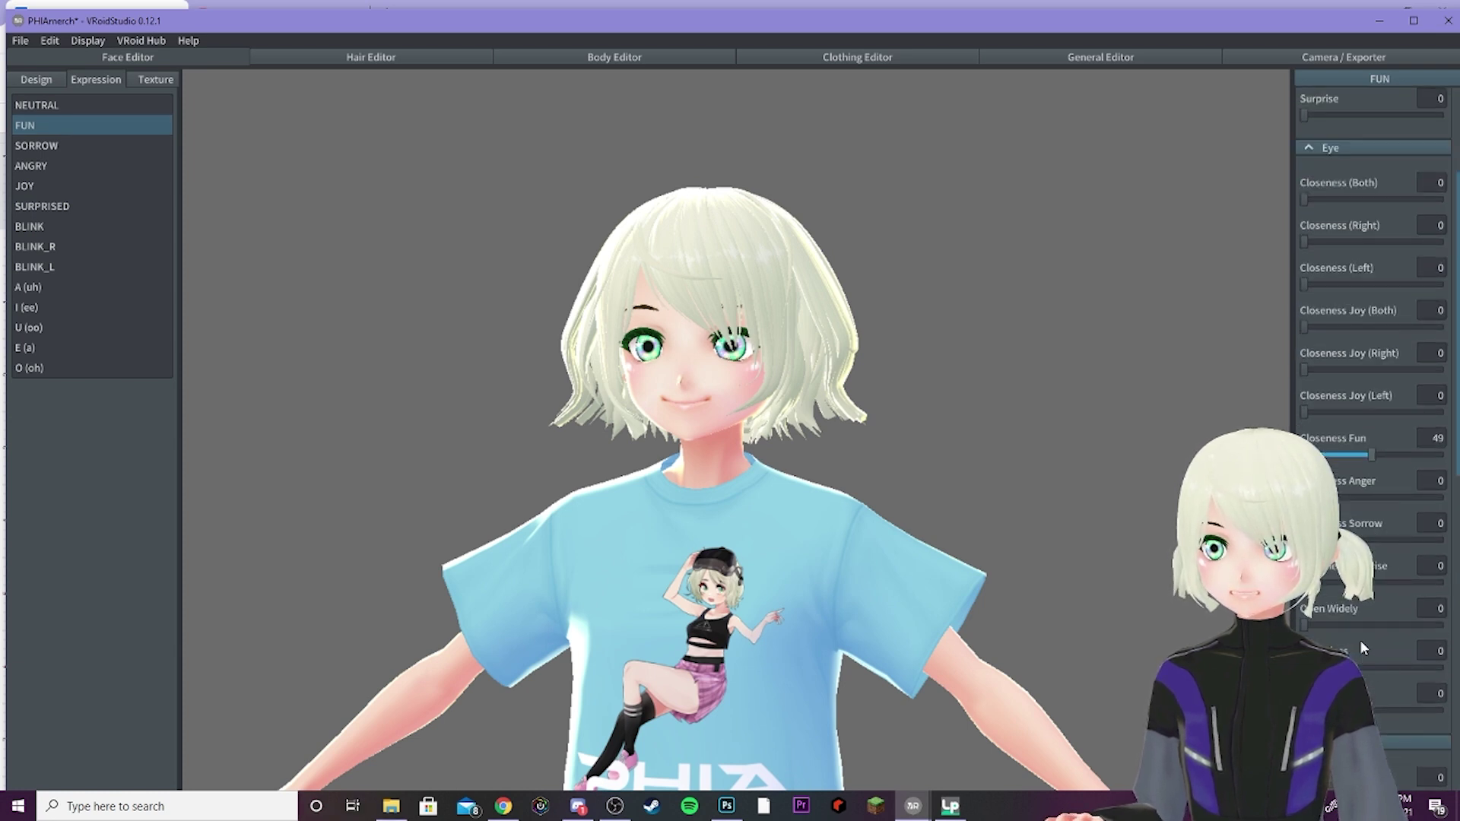
{"action": "scroll", "coordinate": [1362, 635], "scroll_direction": "down", "scroll_amount": 8}
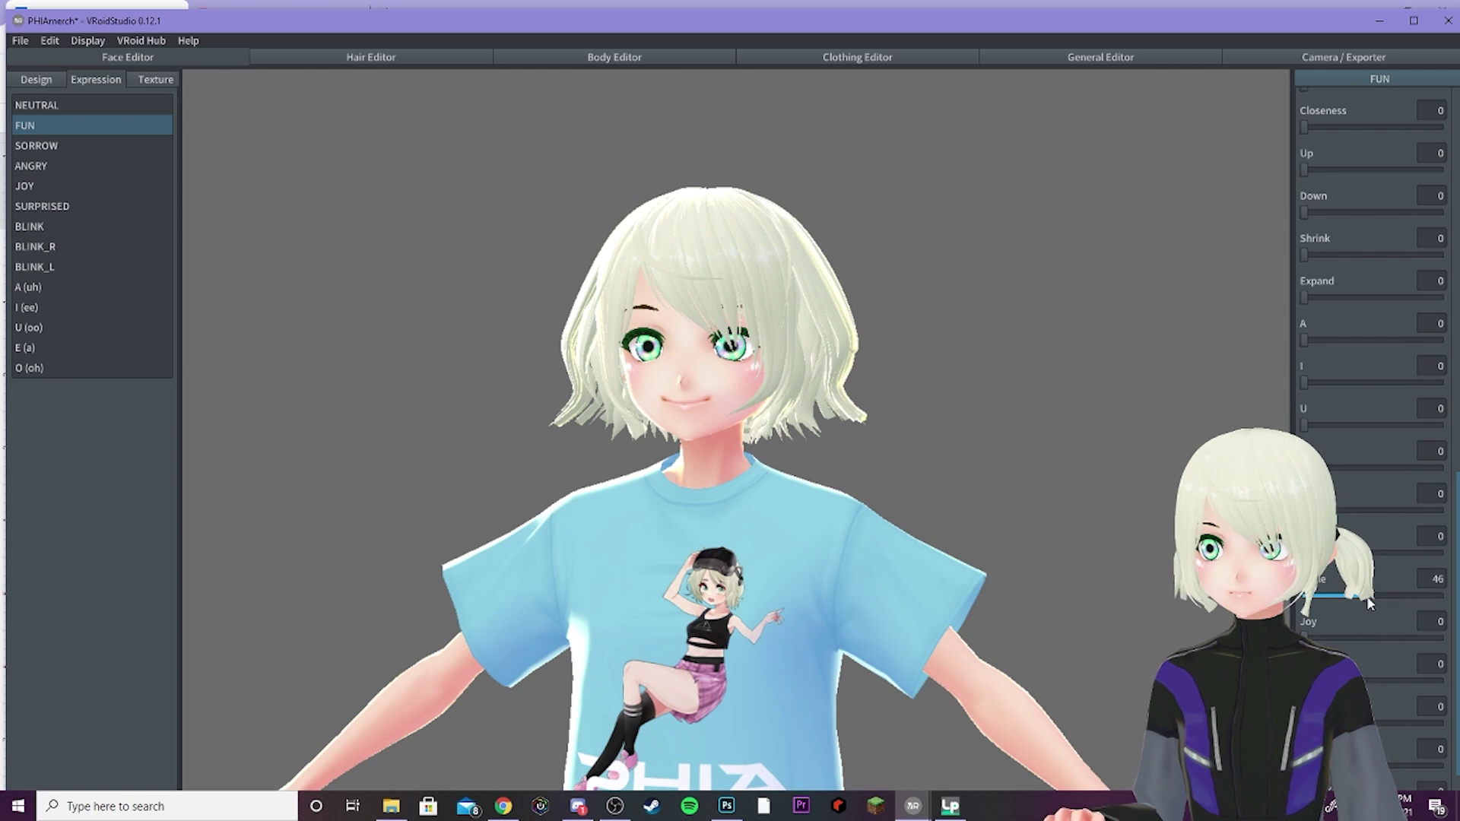
{"action": "right_click_drag", "start_coordinate": [878, 528], "coordinate": [861, 523]}
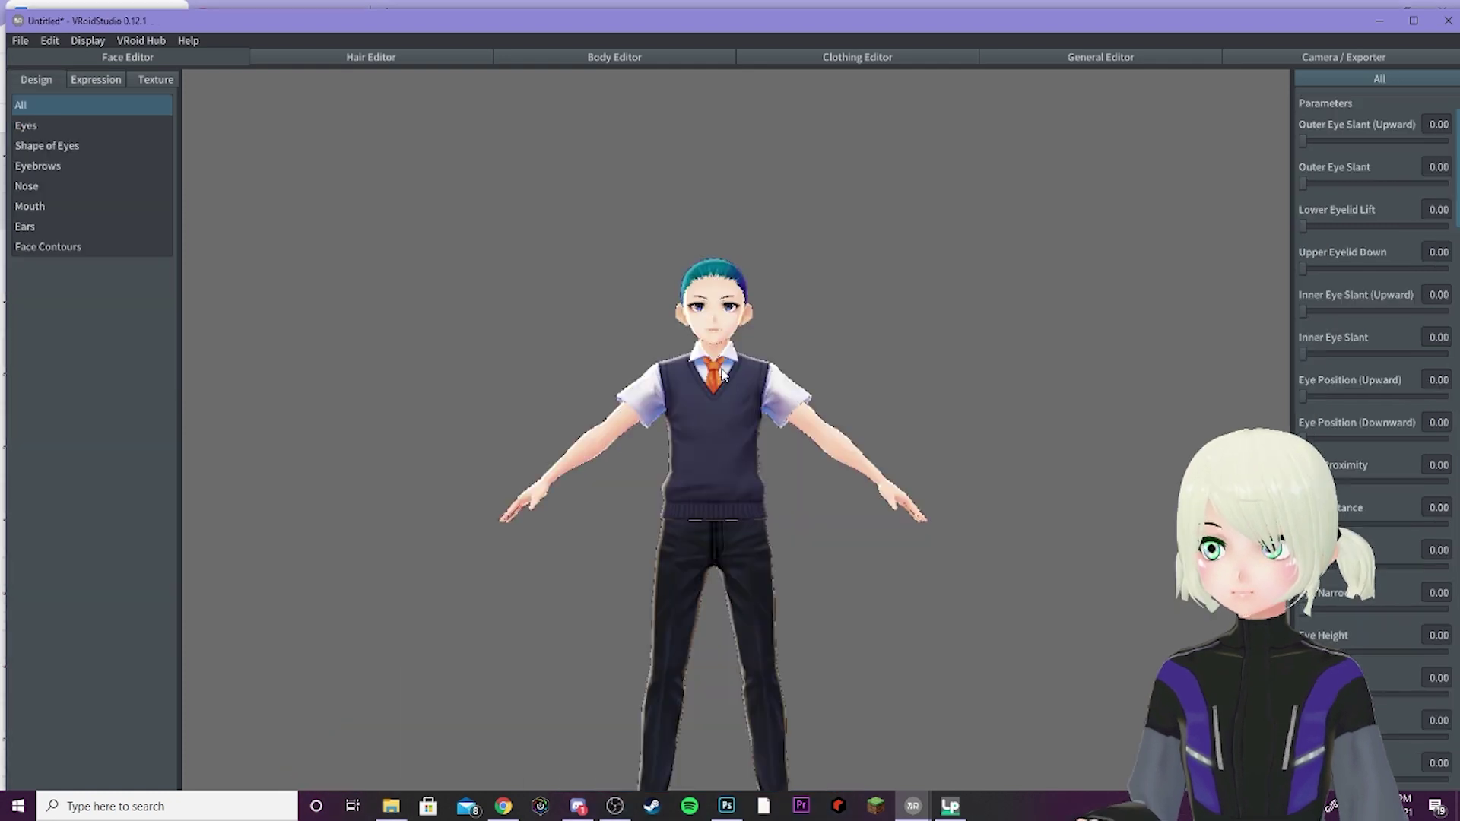
- Hide the Base Hair on the untitled male model to leave the scalp bare, and view the head
{"action": "scroll", "coordinate": [724, 377], "scroll_direction": "up", "scroll_amount": 5}
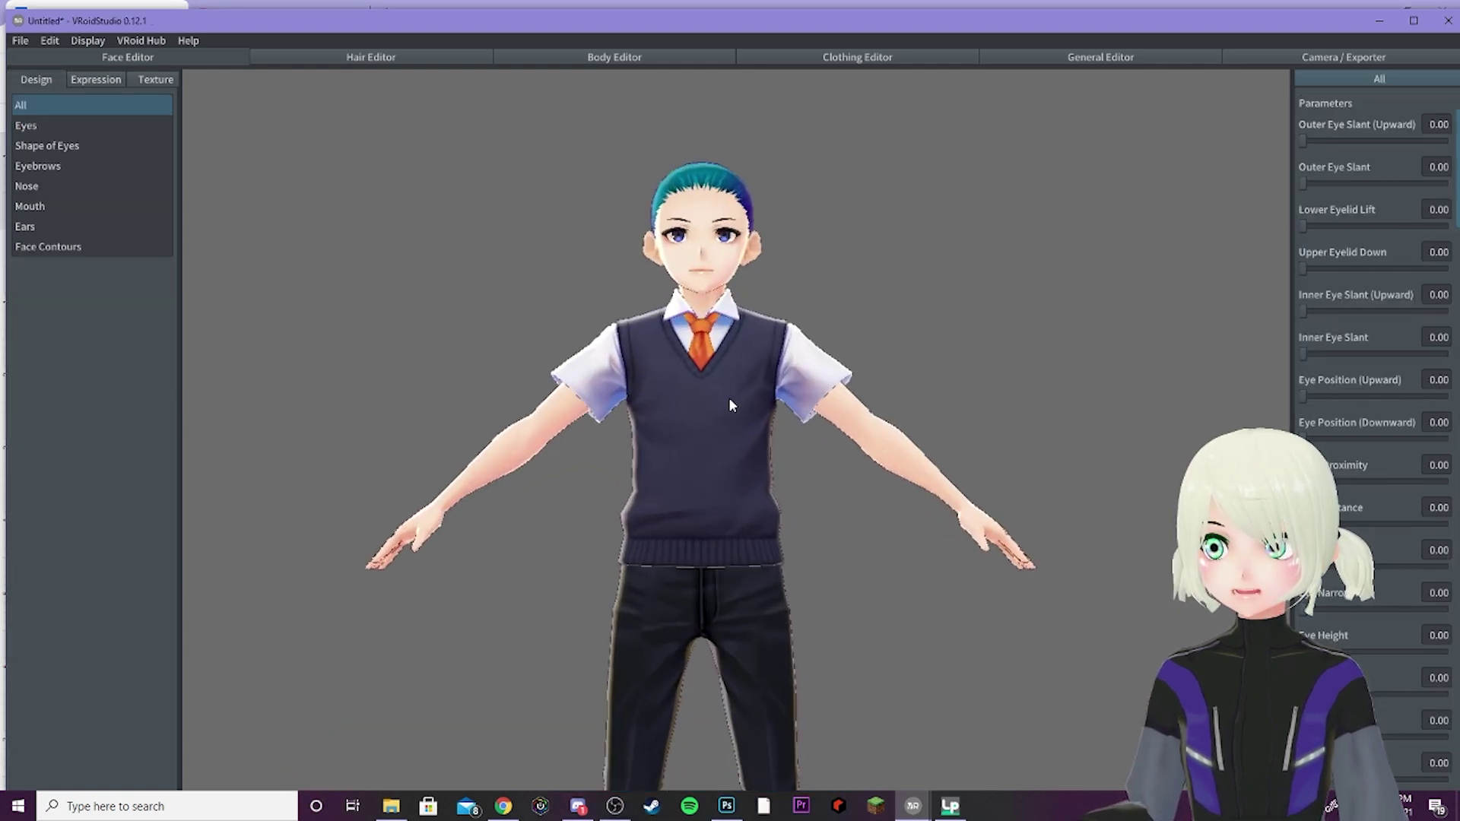
{"action": "right_click_drag", "start_coordinate": [728, 403], "coordinate": [745, 409]}
{"action": "scroll", "coordinate": [739, 408], "scroll_direction": "up", "scroll_amount": 3}
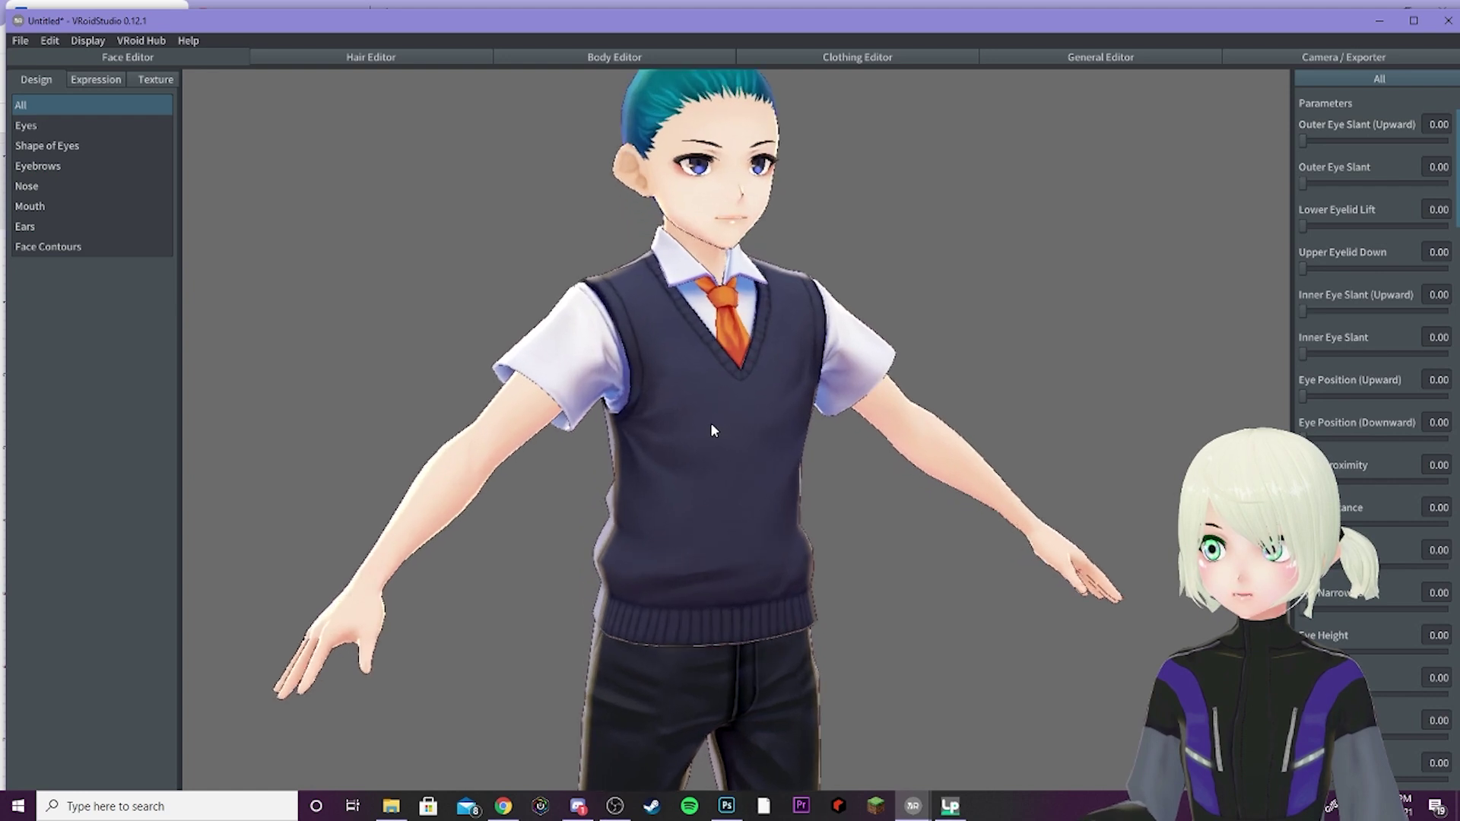
{"action": "middle_click_drag", "start_coordinate": [710, 412], "coordinate": [716, 495]}
{"action": "scroll", "coordinate": [683, 430], "scroll_direction": "up", "scroll_amount": 2}
{"action": "middle_click_drag", "start_coordinate": [682, 418], "coordinate": [663, 487]}
{"action": "scroll", "coordinate": [665, 473], "scroll_direction": "up", "scroll_amount": 2}
{"action": "scroll", "coordinate": [665, 472], "scroll_direction": "up", "scroll_amount": 2}
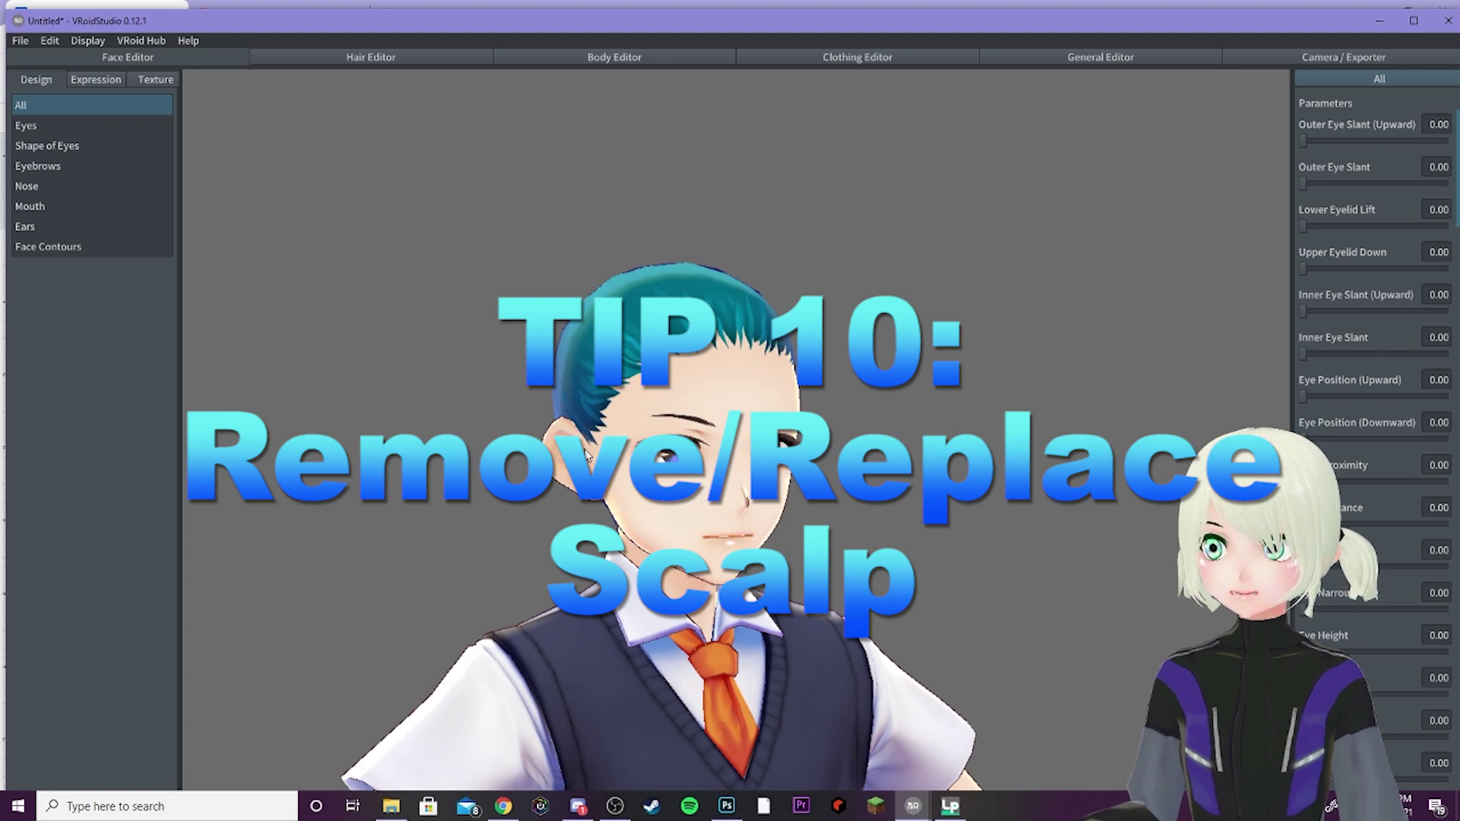
{"action": "left_click", "coordinate": [377, 59]}
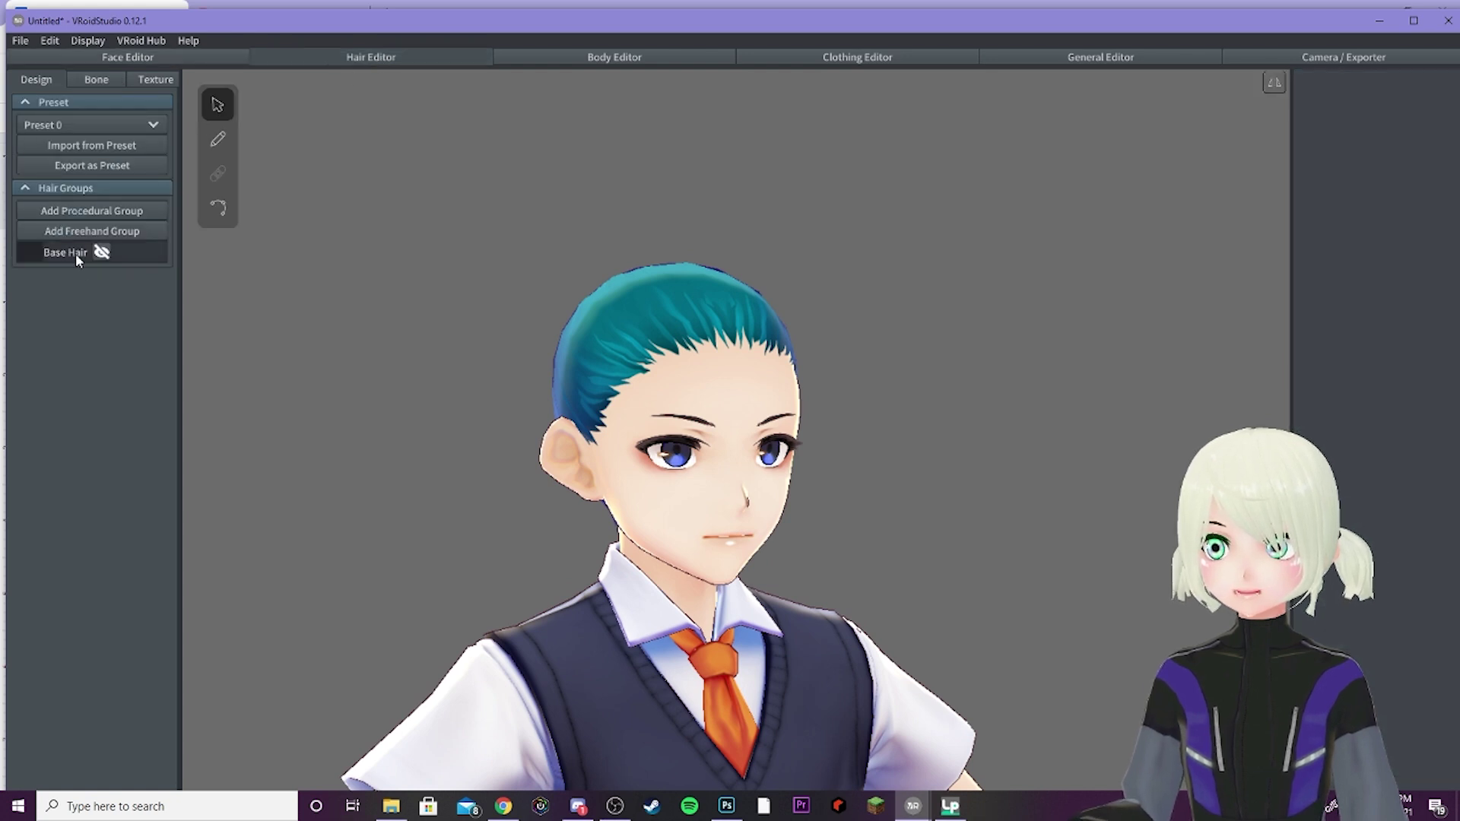
{"action": "left_click", "coordinate": [100, 252]}
{"action": "right_click_drag", "start_coordinate": [903, 387], "coordinate": [634, 402]}
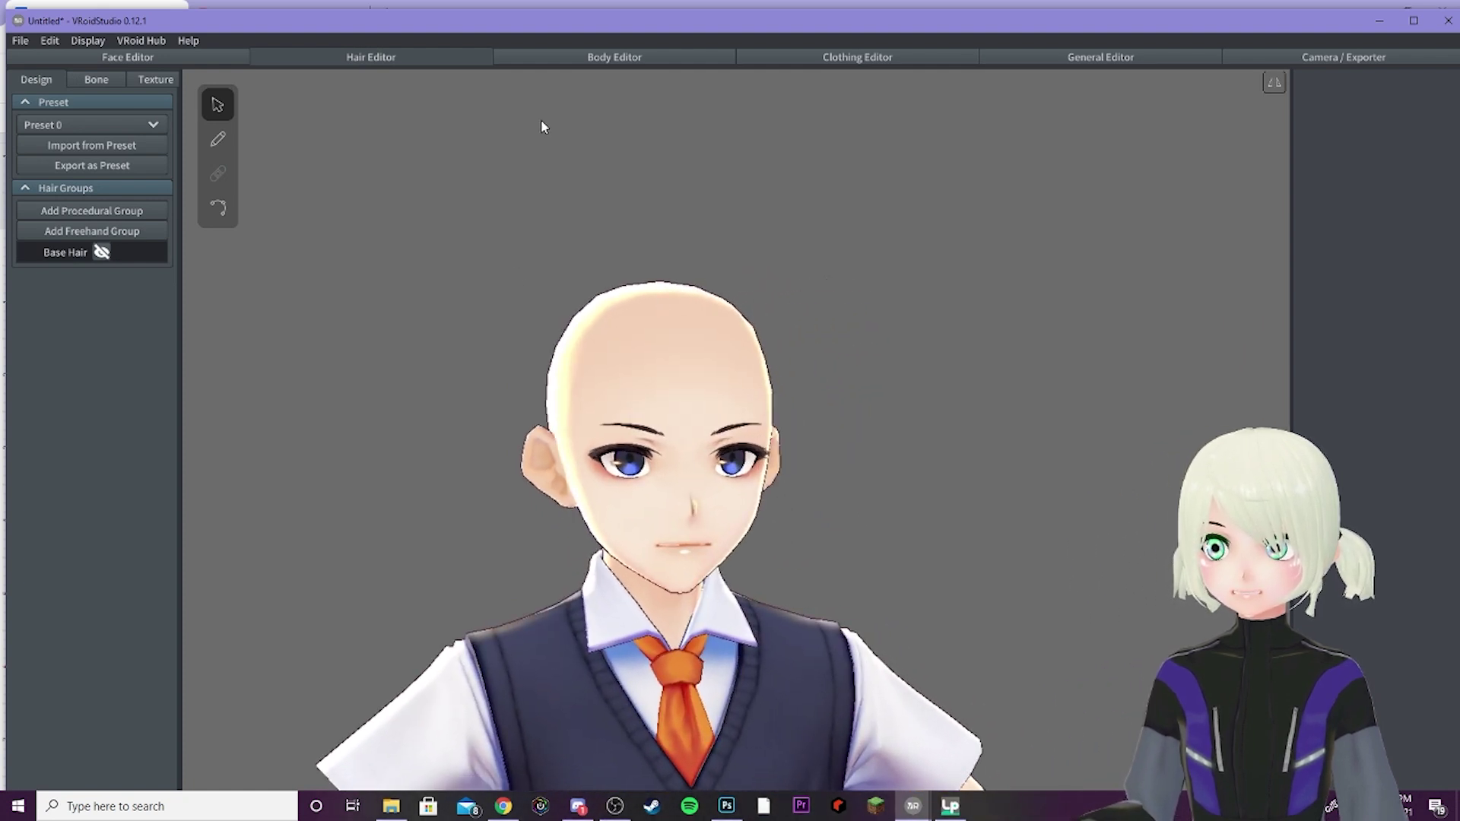
- Scribble with the 804040 brush over the scalp area of the body texture's Default Image layer, and inspect the head
{"action": "left_click", "coordinate": [545, 55]}
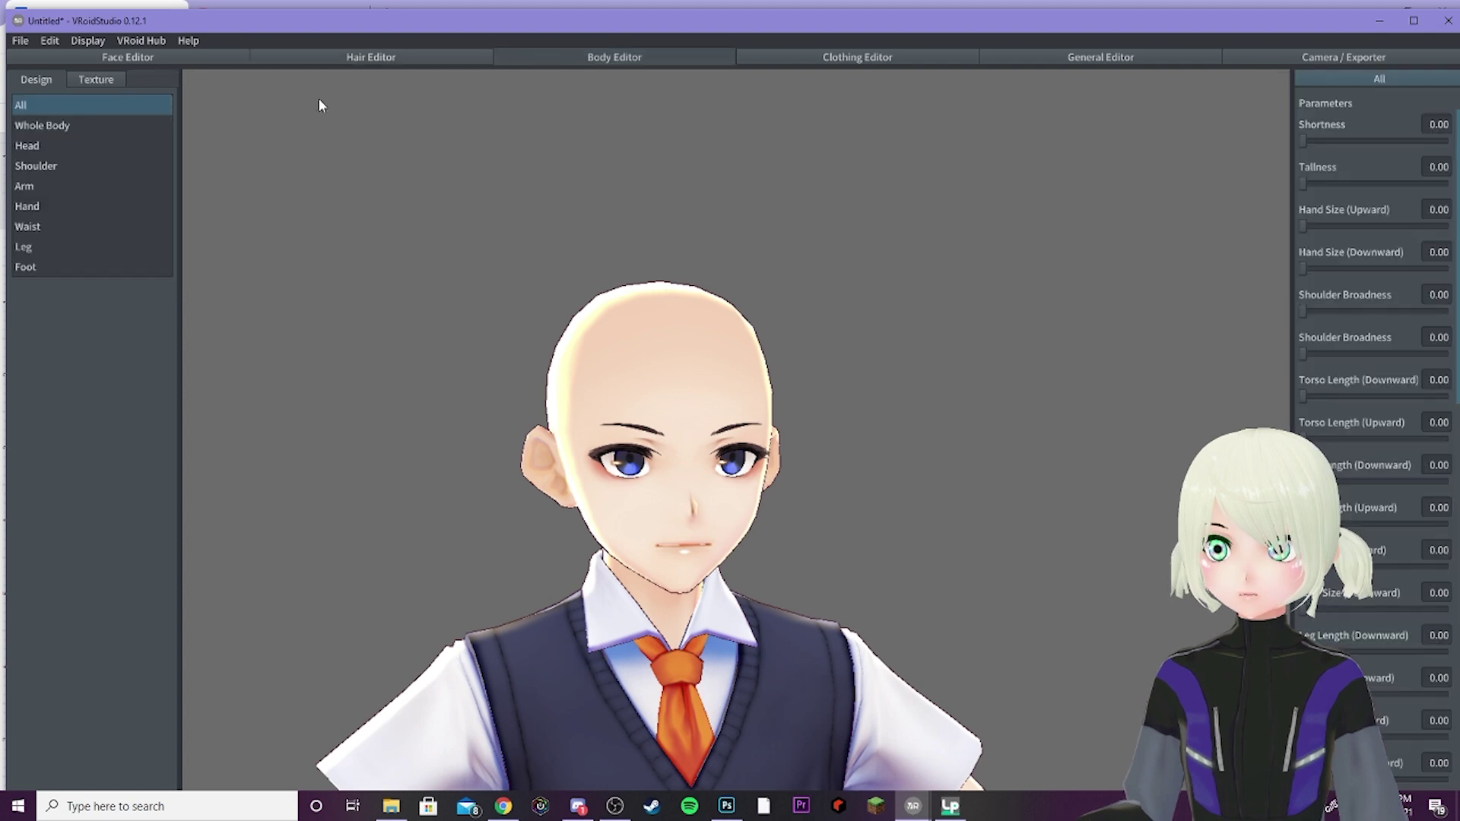
{"action": "left_click", "coordinate": [98, 80]}
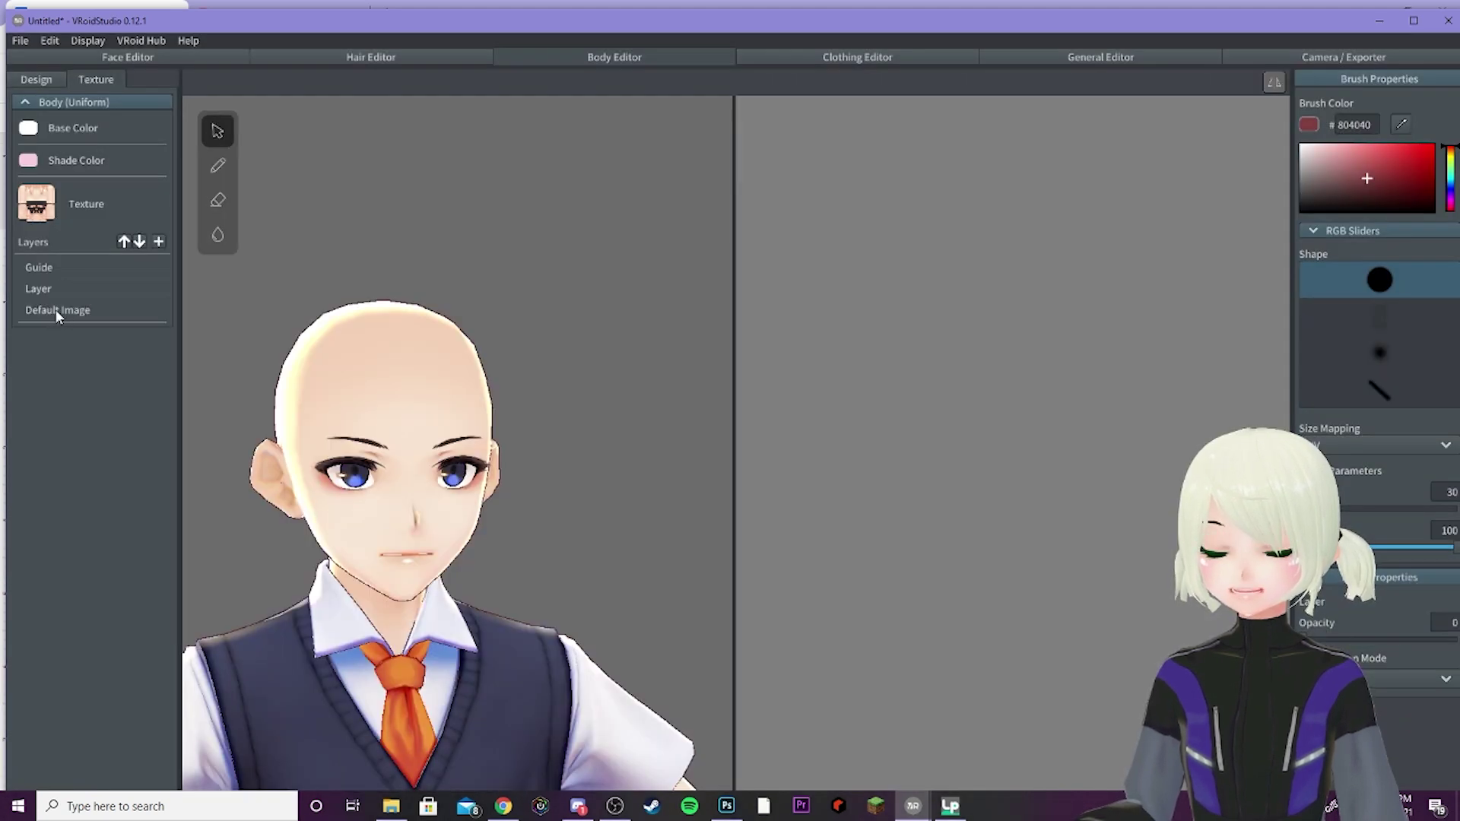
{"action": "left_click", "coordinate": [56, 311]}
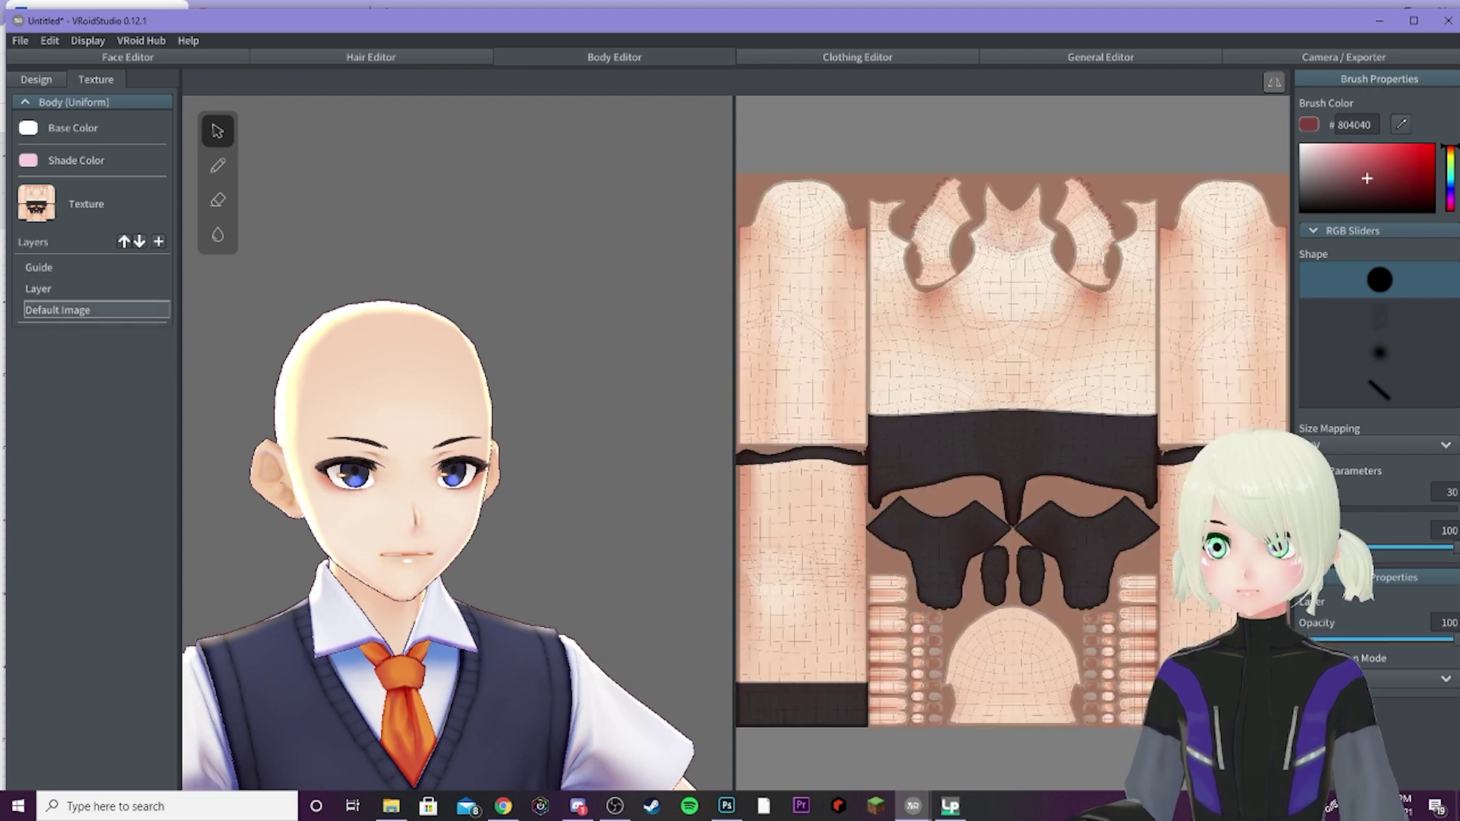
{"action": "right_click_drag", "start_coordinate": [502, 581], "coordinate": [670, 460]}
{"action": "left_click_drag", "start_coordinate": [957, 680], "coordinate": [992, 649]}
{"action": "mouse_move", "coordinate": [524, 334]}
{"action": "left_mouse_down"}
{"action": "mouse_move", "coordinate": [464, 426]}
{"action": "mouse_move", "coordinate": [601, 357]}
{"action": "mouse_move", "coordinate": [533, 472]}
{"action": "mouse_move", "coordinate": [608, 426]}
{"action": "left_mouse_up"}
{"action": "right_click_drag", "start_coordinate": [660, 487], "coordinate": [509, 496]}
{"action": "middle_click_drag", "start_coordinate": [459, 525], "coordinate": [527, 503]}
{"action": "mouse_move", "coordinate": [527, 503]}
{"action": "right_mouse_down"}
{"action": "mouse_move", "coordinate": [202, 329]}
{"action": "mouse_move", "coordinate": [311, 350]}
{"action": "mouse_move", "coordinate": [335, 322]}
{"action": "right_mouse_up"}
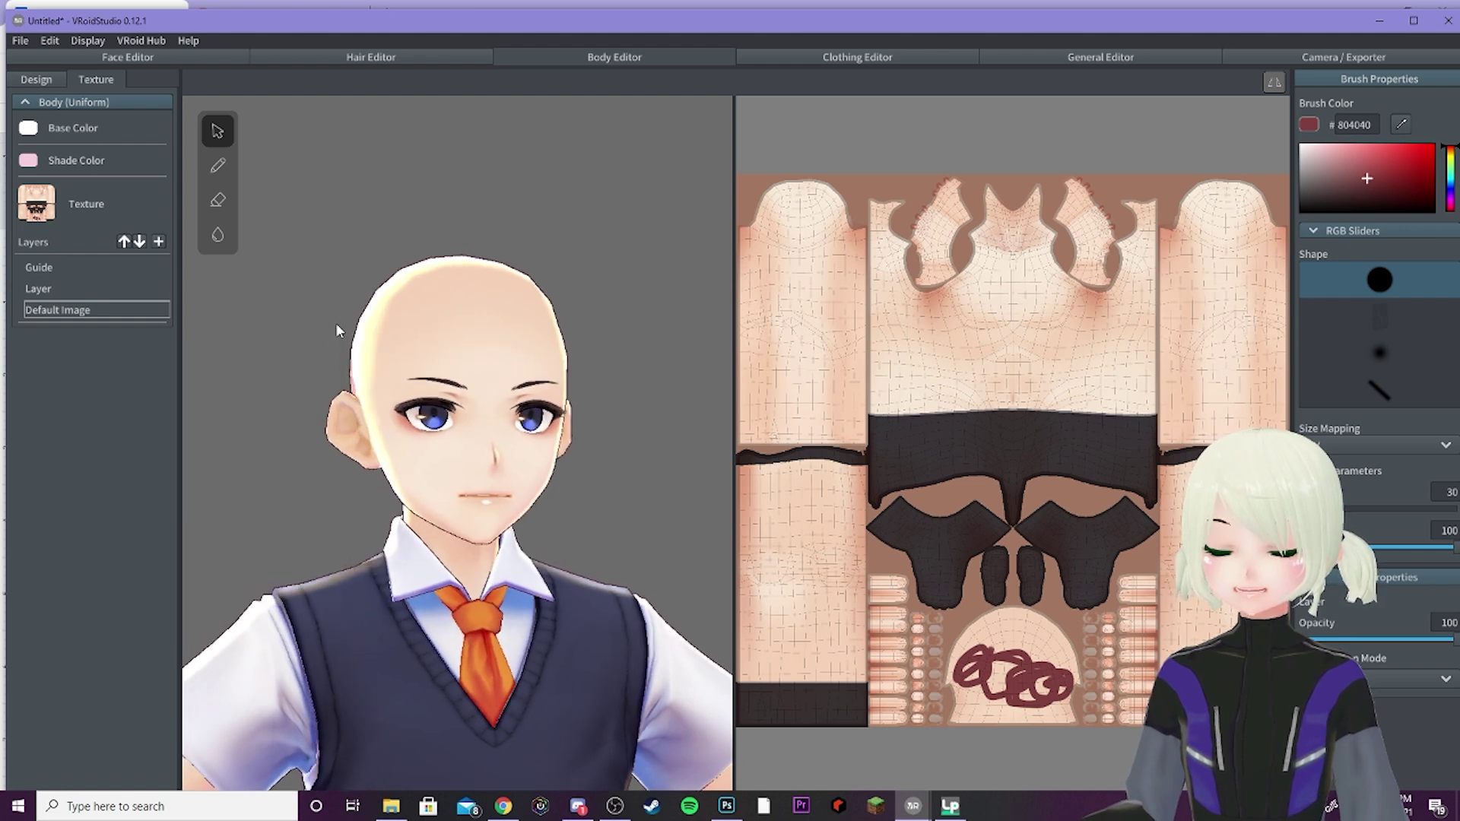
{"action": "right_click_drag", "start_coordinate": [387, 315], "coordinate": [425, 324]}
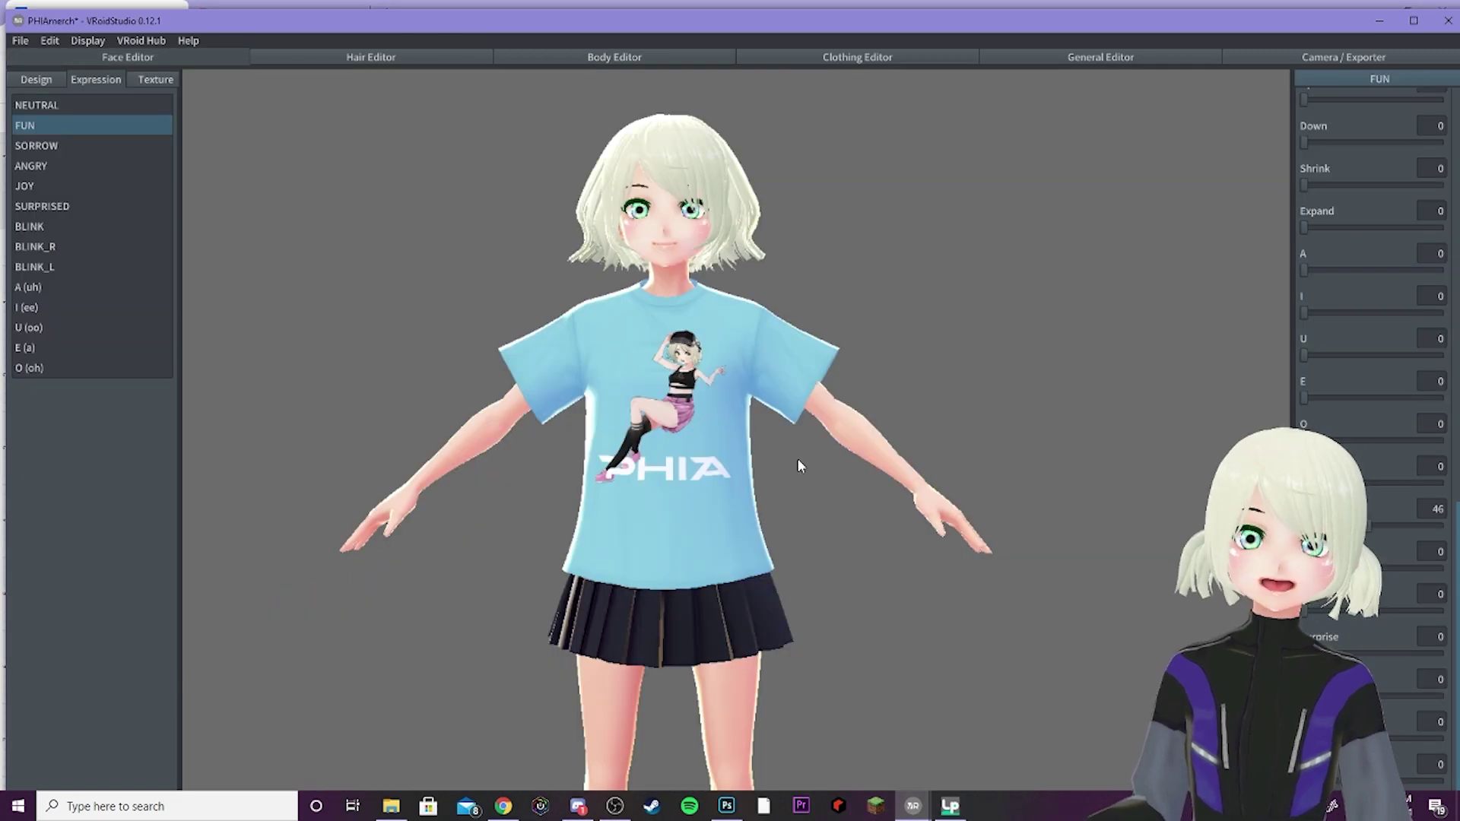